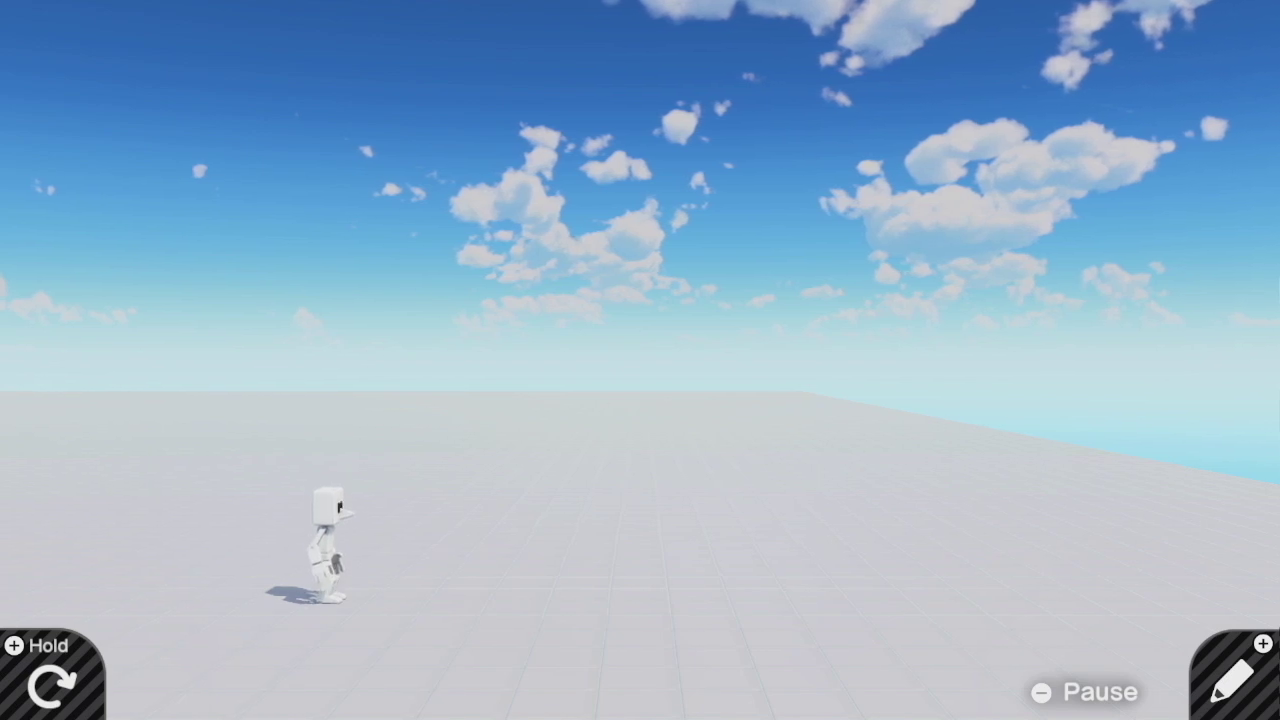
Step: Test the person character by running it back and forth across the ground and making it jump
key(Right)
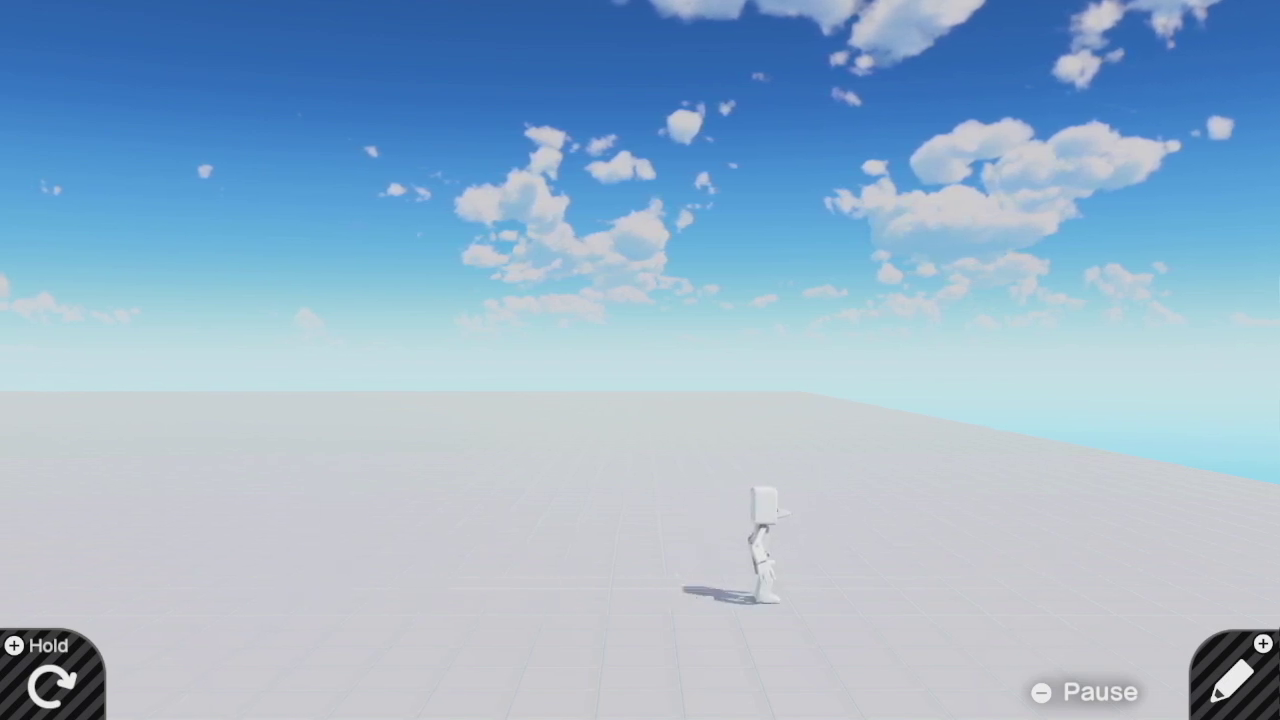
key(space)
key(Left)
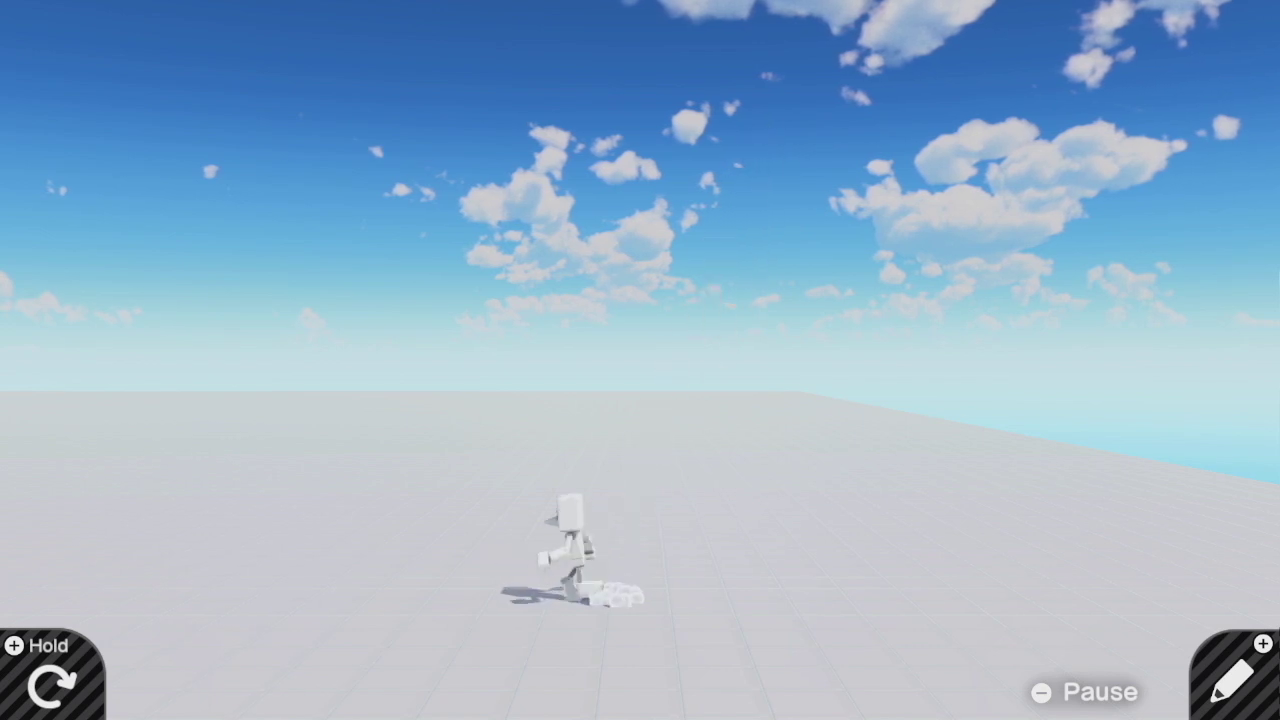
key(space)
key(Right)
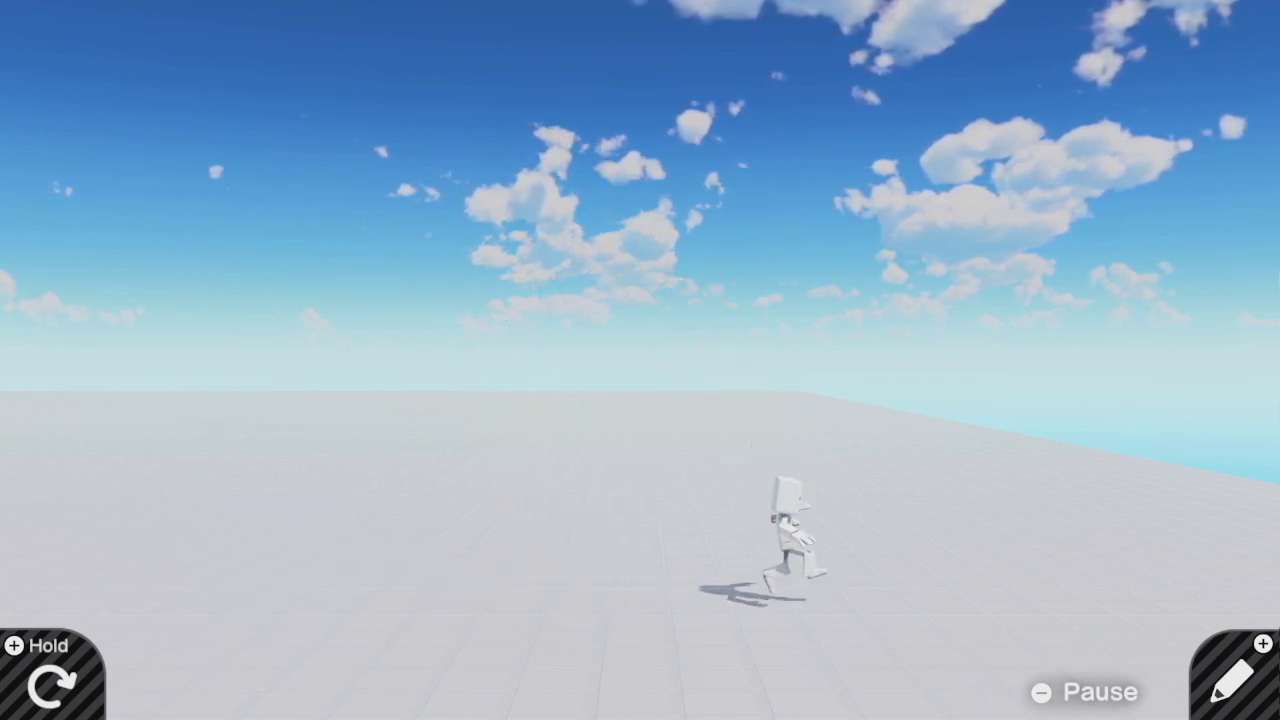
key(space)
key(Left)
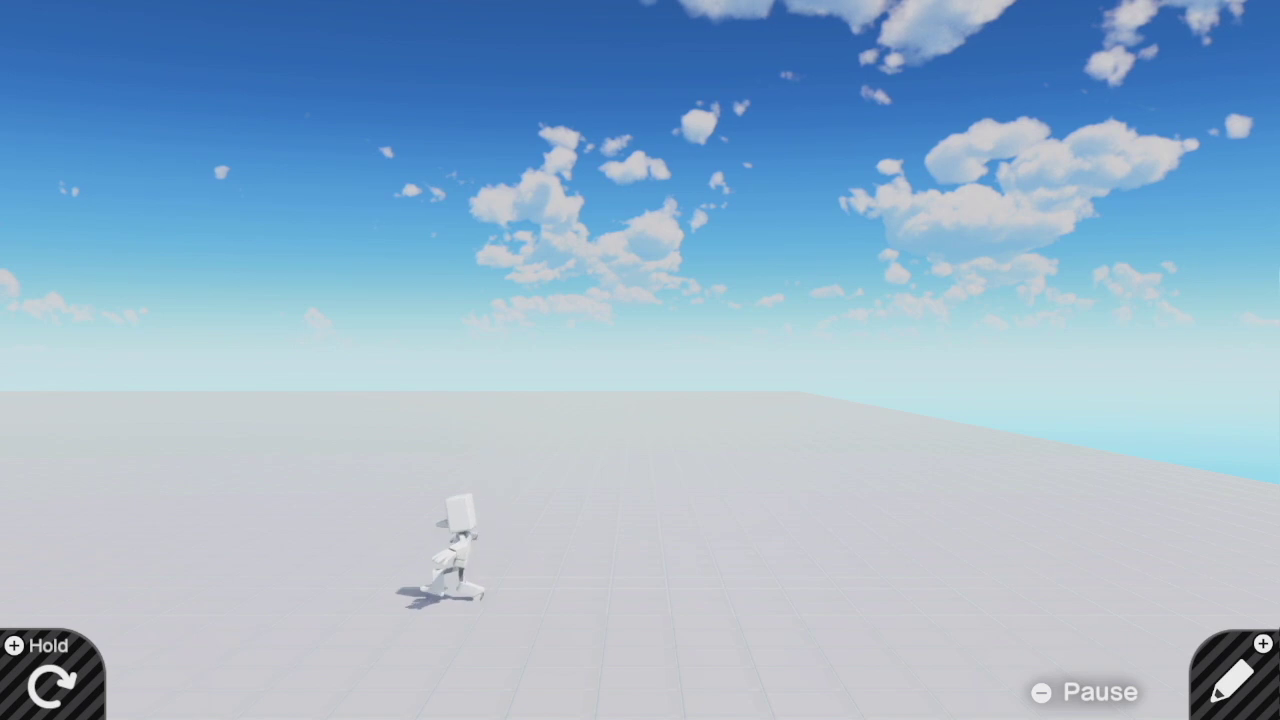
key(space)
key(Right)
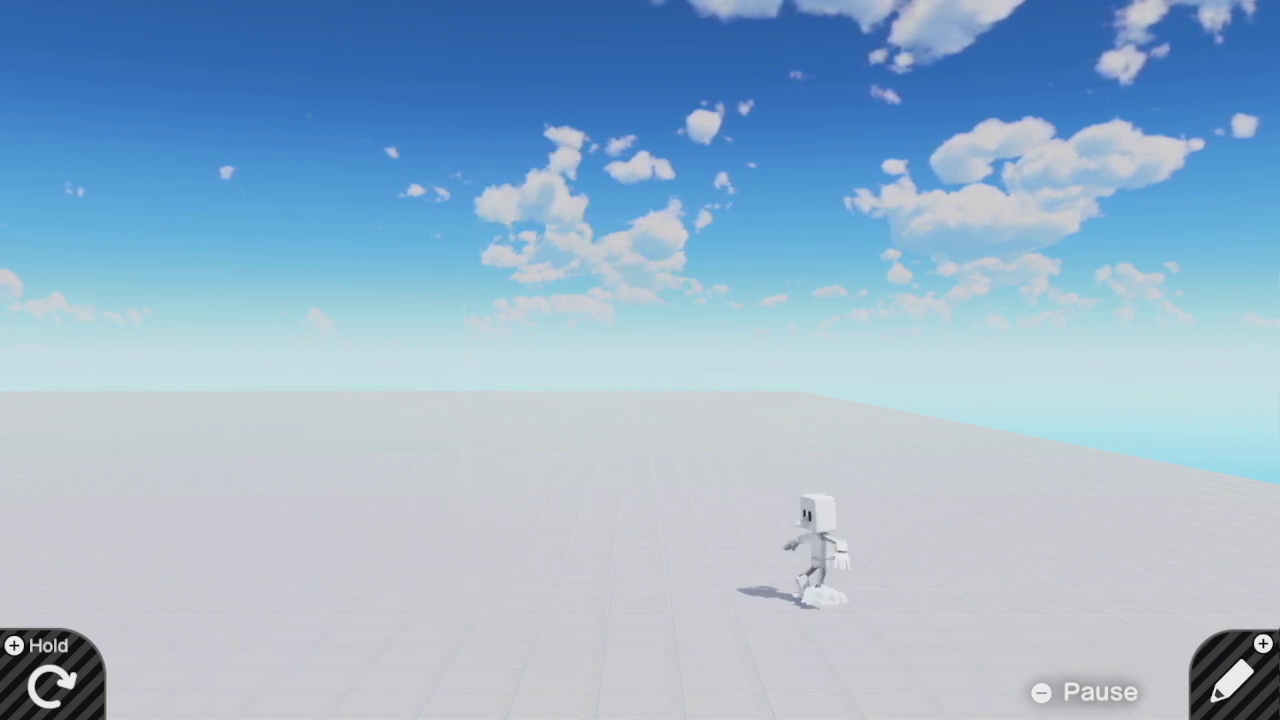
key(Left)
key(space)
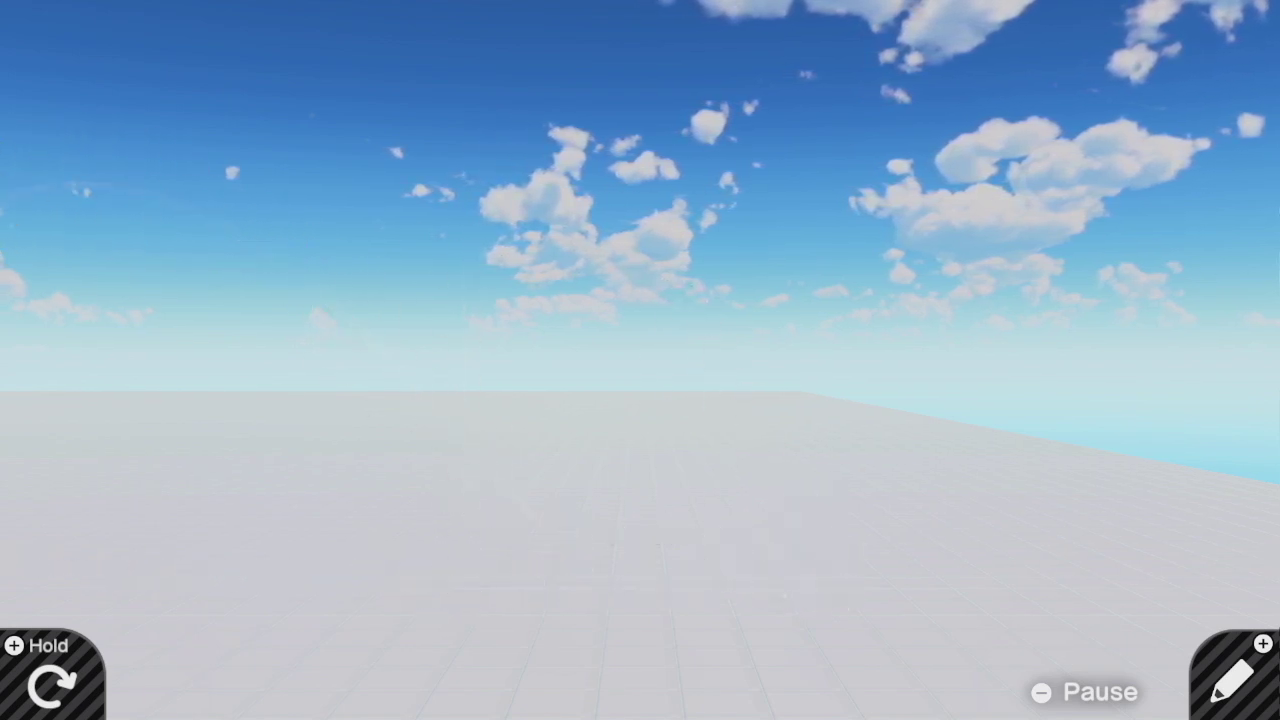
key(Right)
key(space)
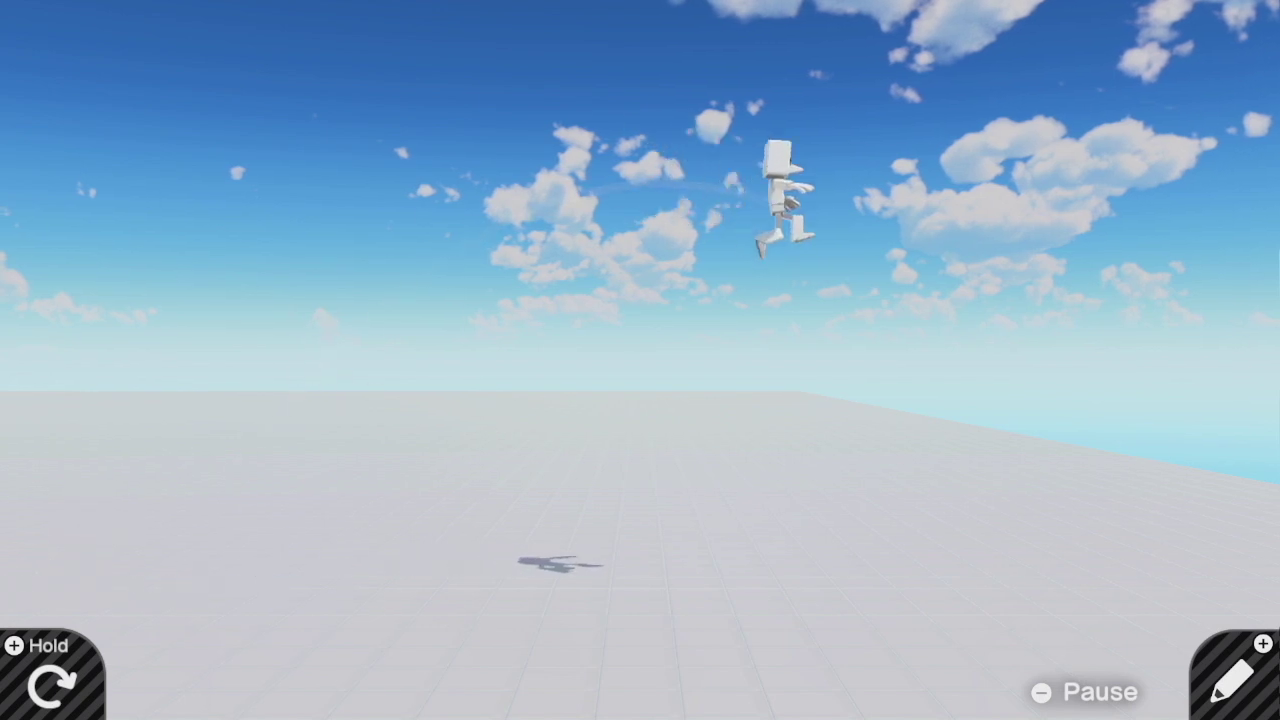
key(Left)
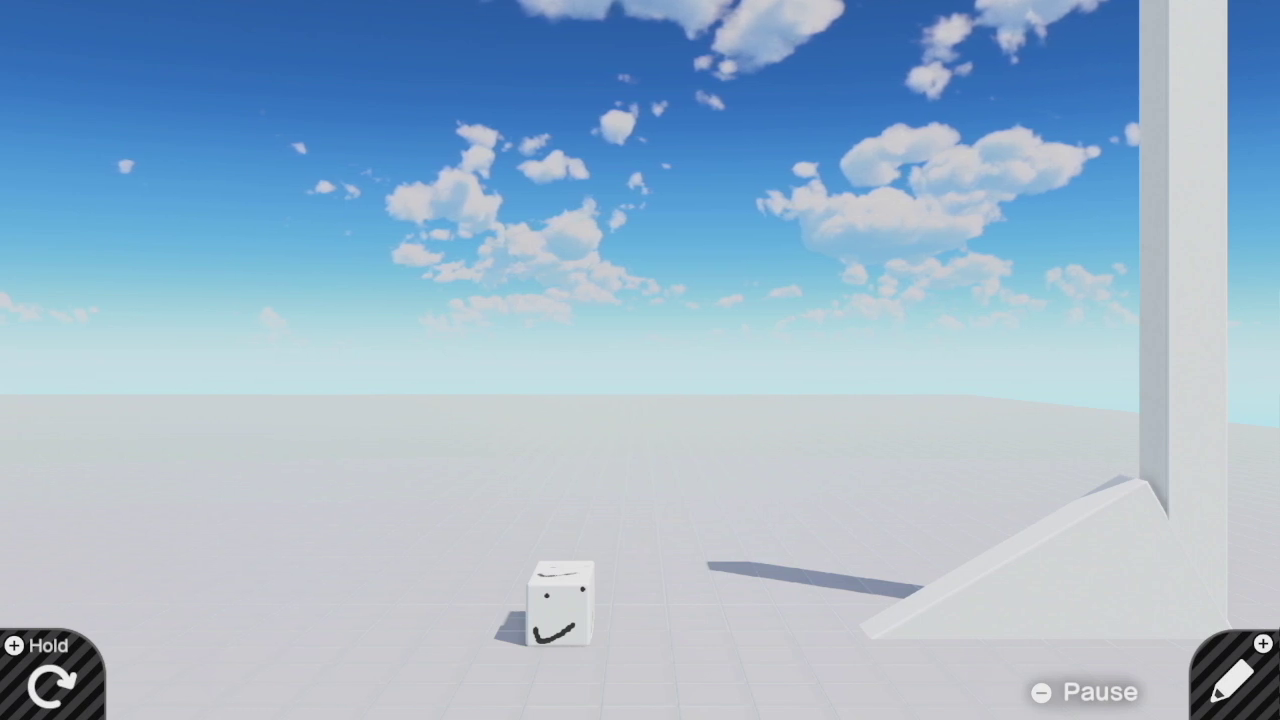
Step: Move the smiley box back and forth beside the ramp and test its jump in both directions
key(Right)
key(Left)
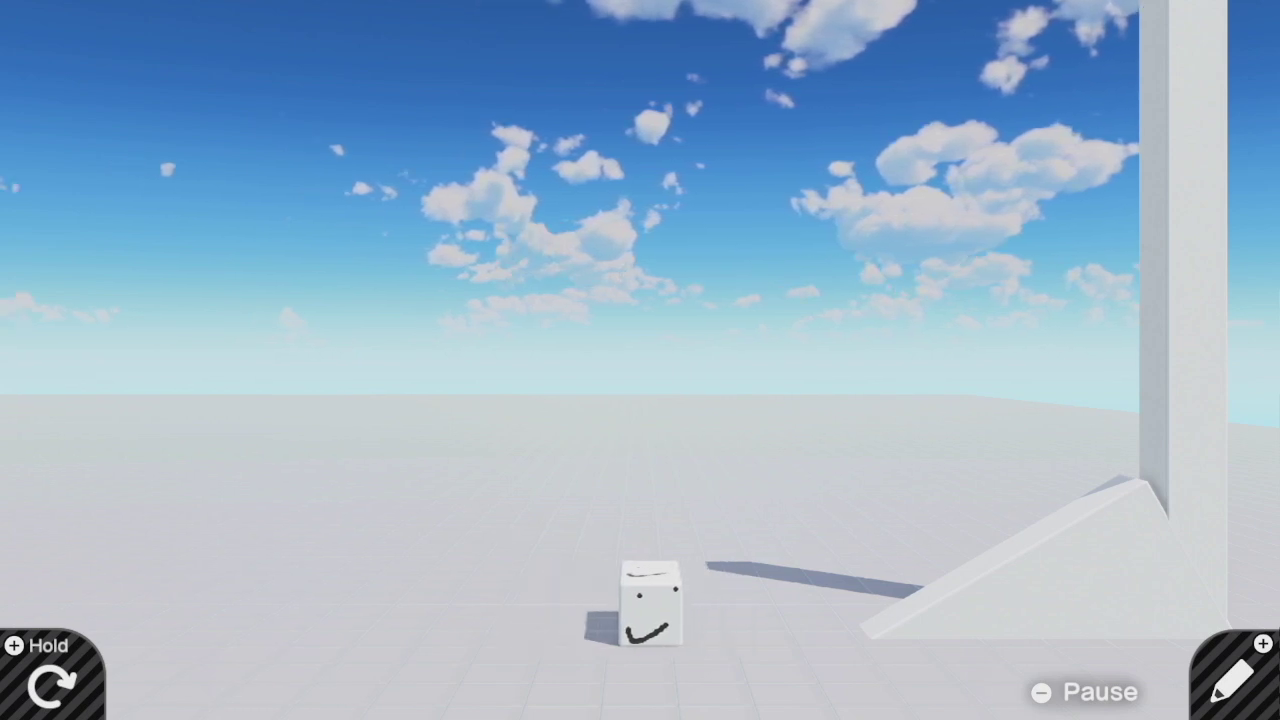
key(space)
key(Left)
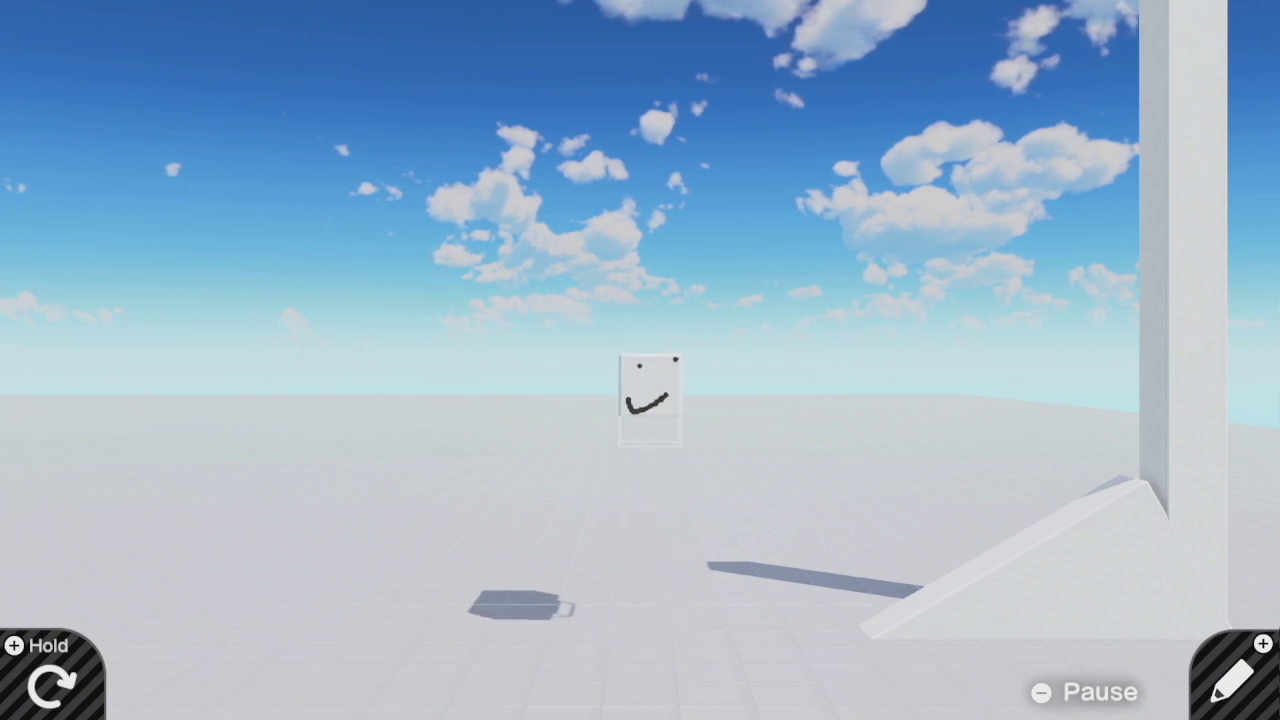
key(space)
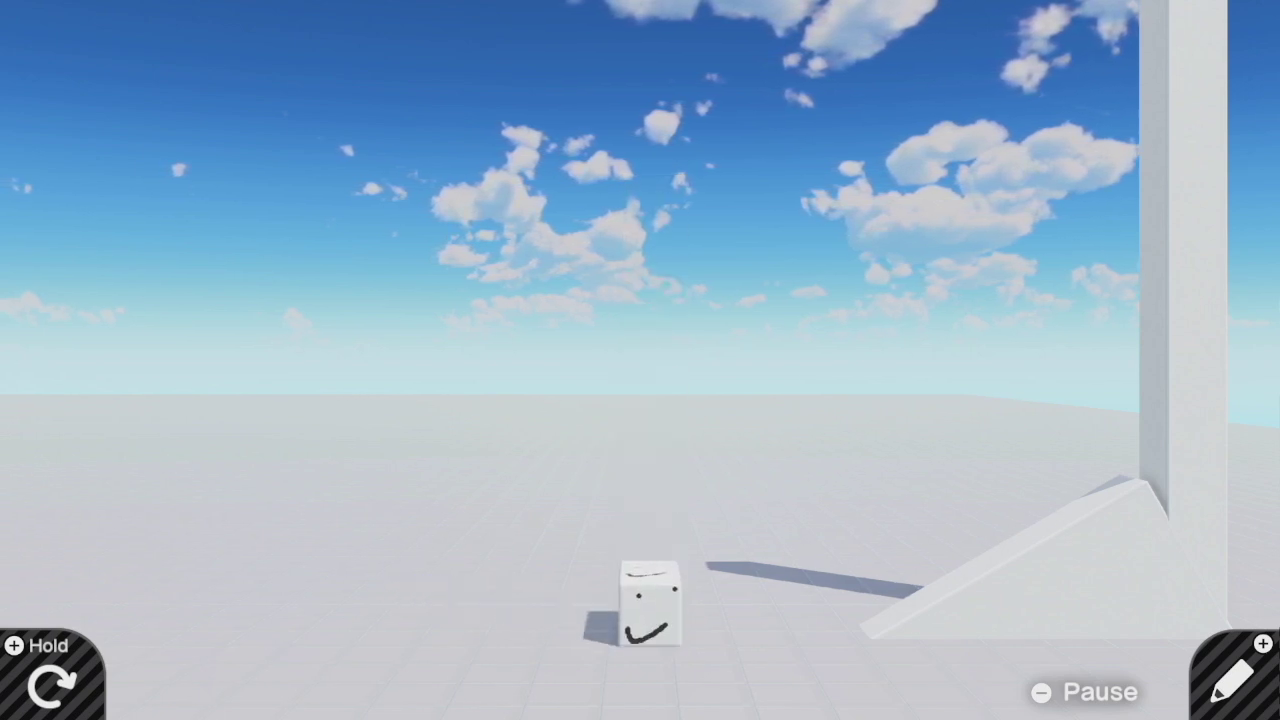
key(space)
key(Right)
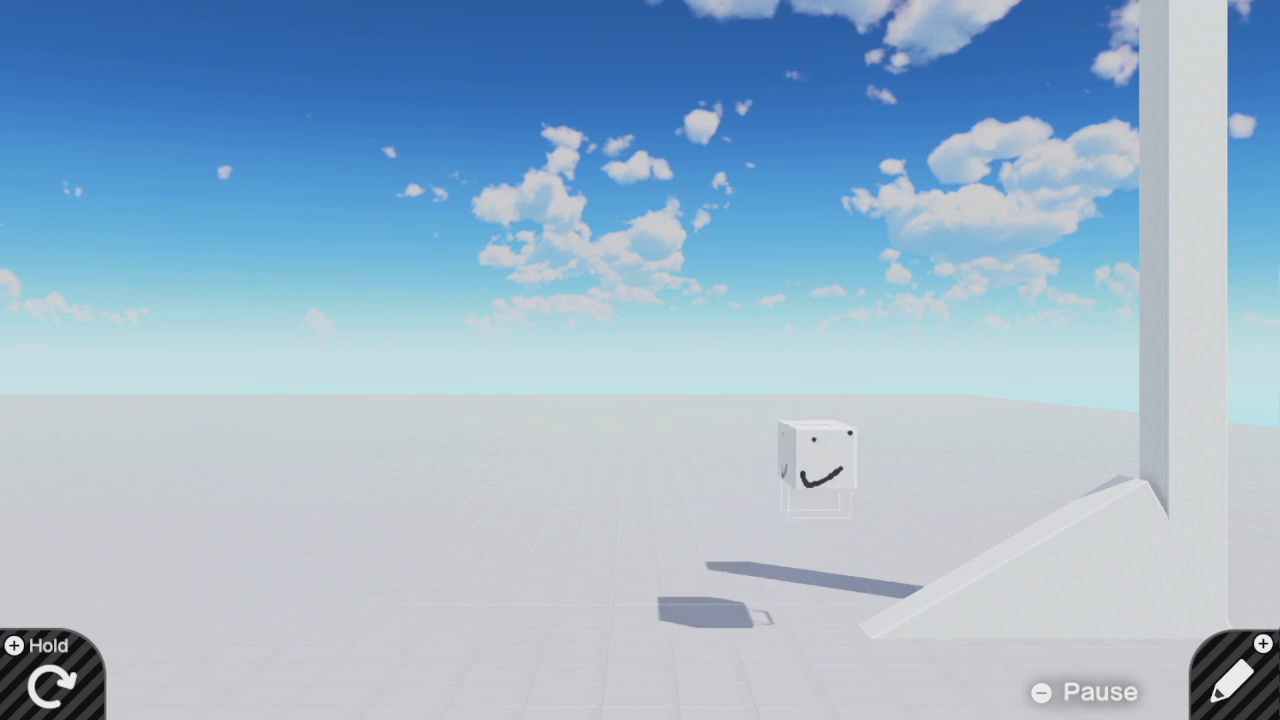
key(space)
key(Left)
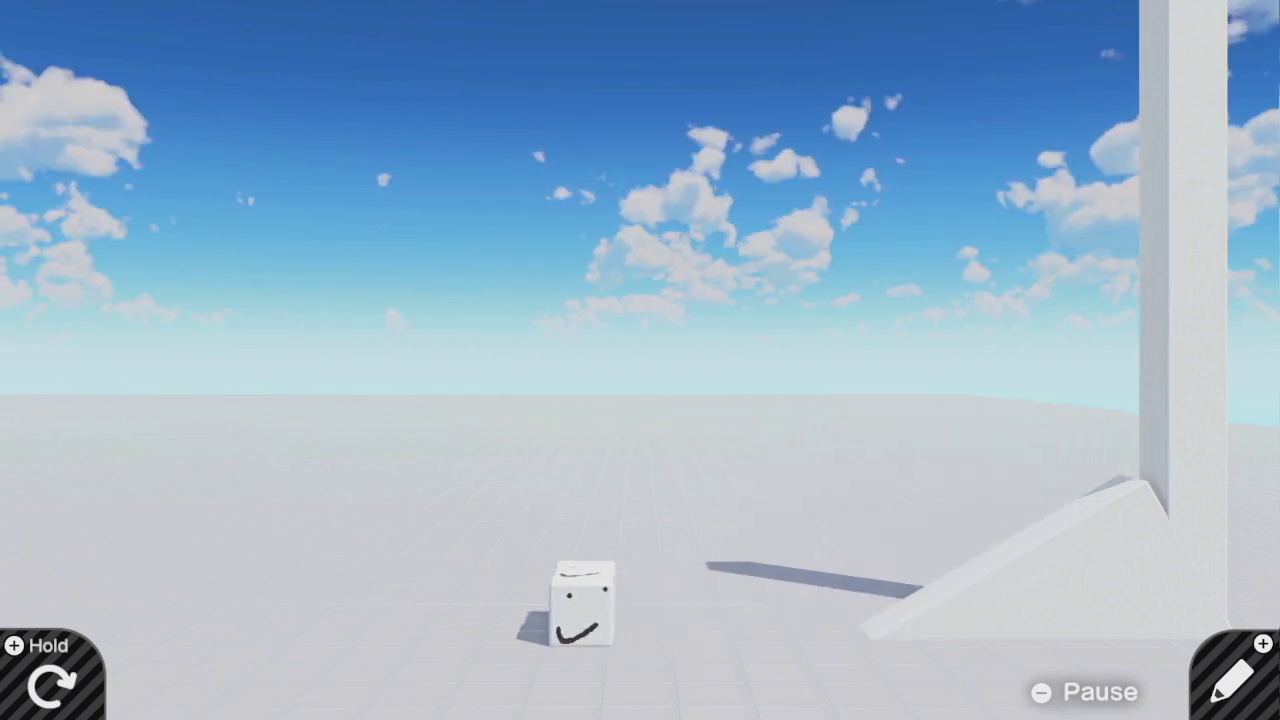
Step: Test the smiley box again with jumps combined with short sideways moves away from the ramp
key(Left)
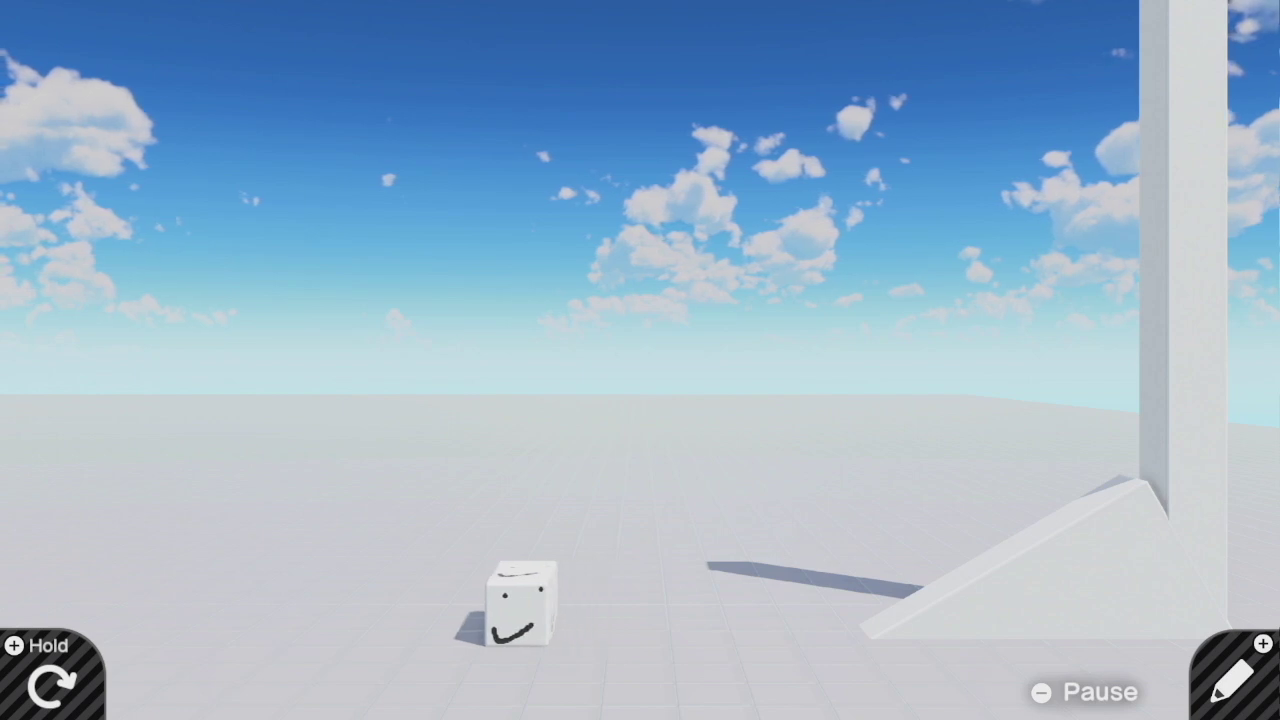
key(space)
key(Right)
key(space)
key(Left)
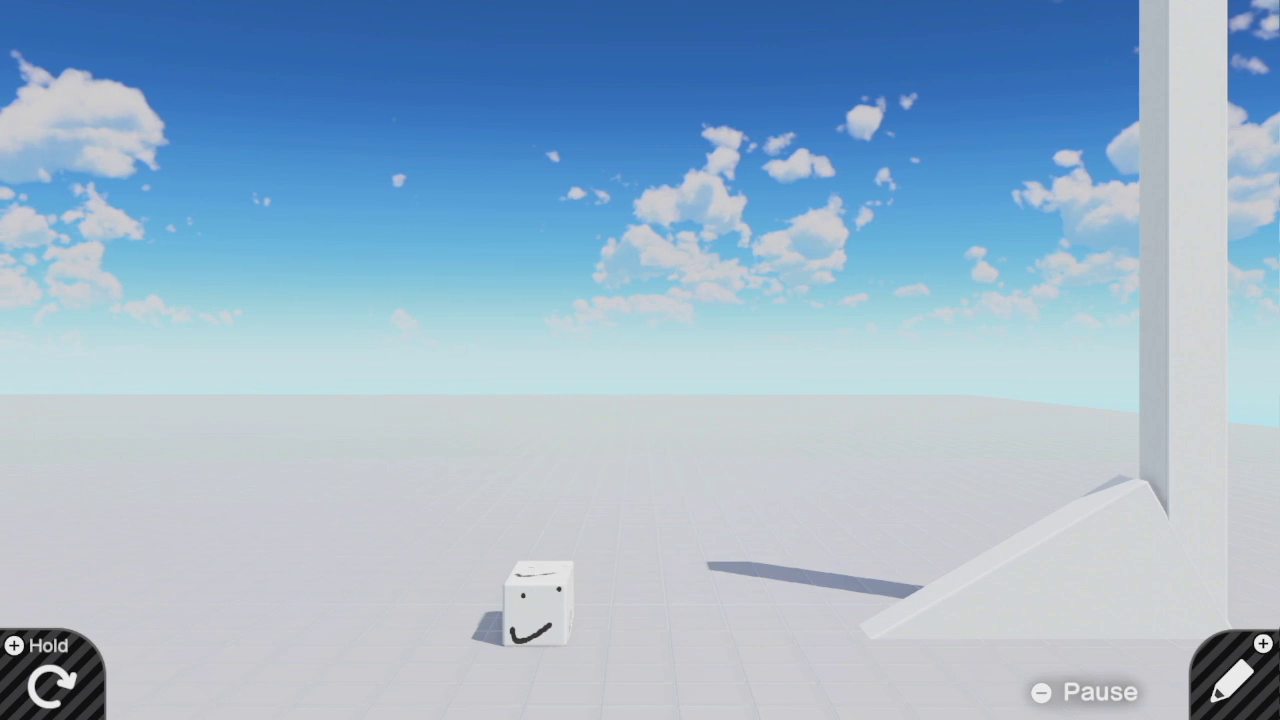
key(Right)
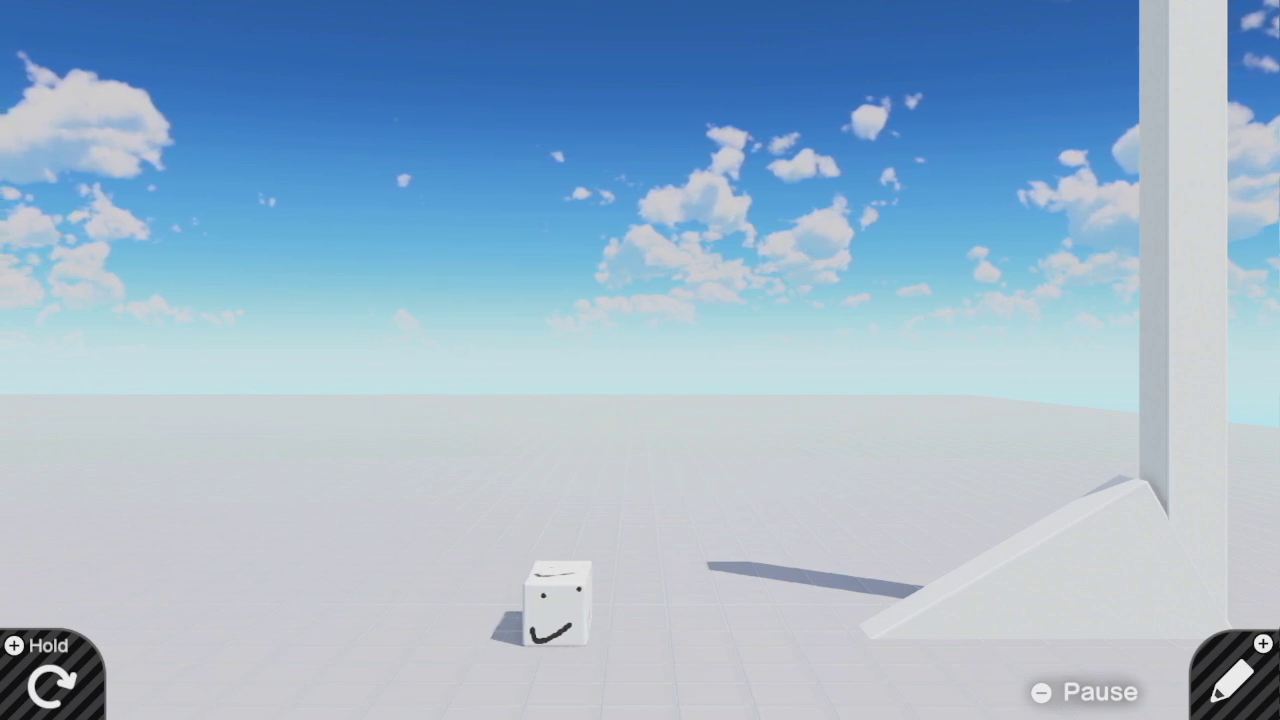
Step: Make the smiley box jump repeatedly in place to demonstrate its jump
key(space)
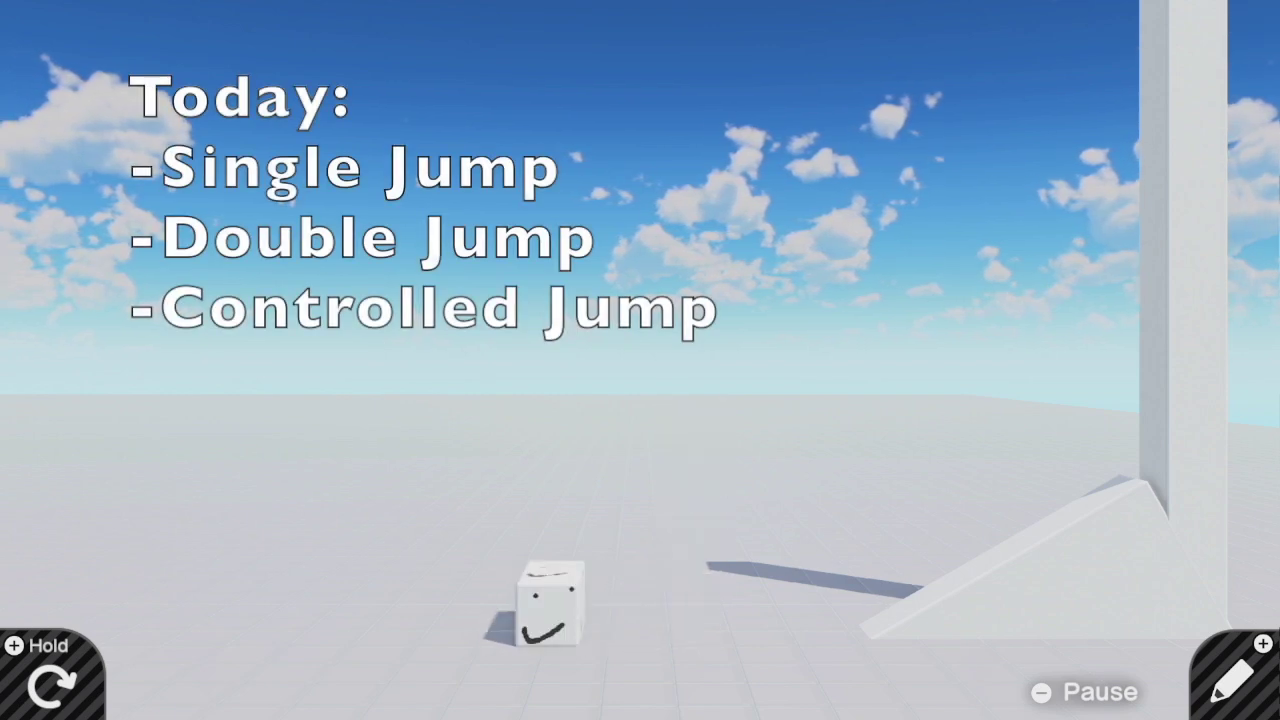
key(space)
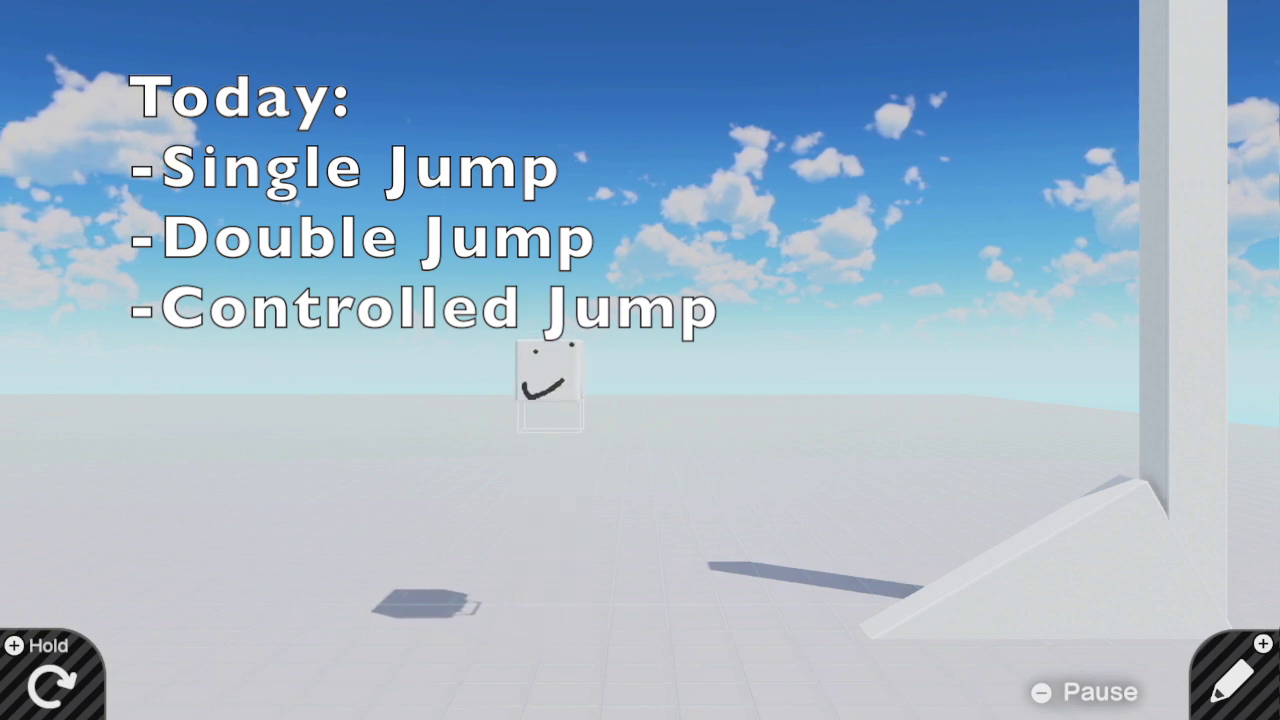
key(space)
key(space)
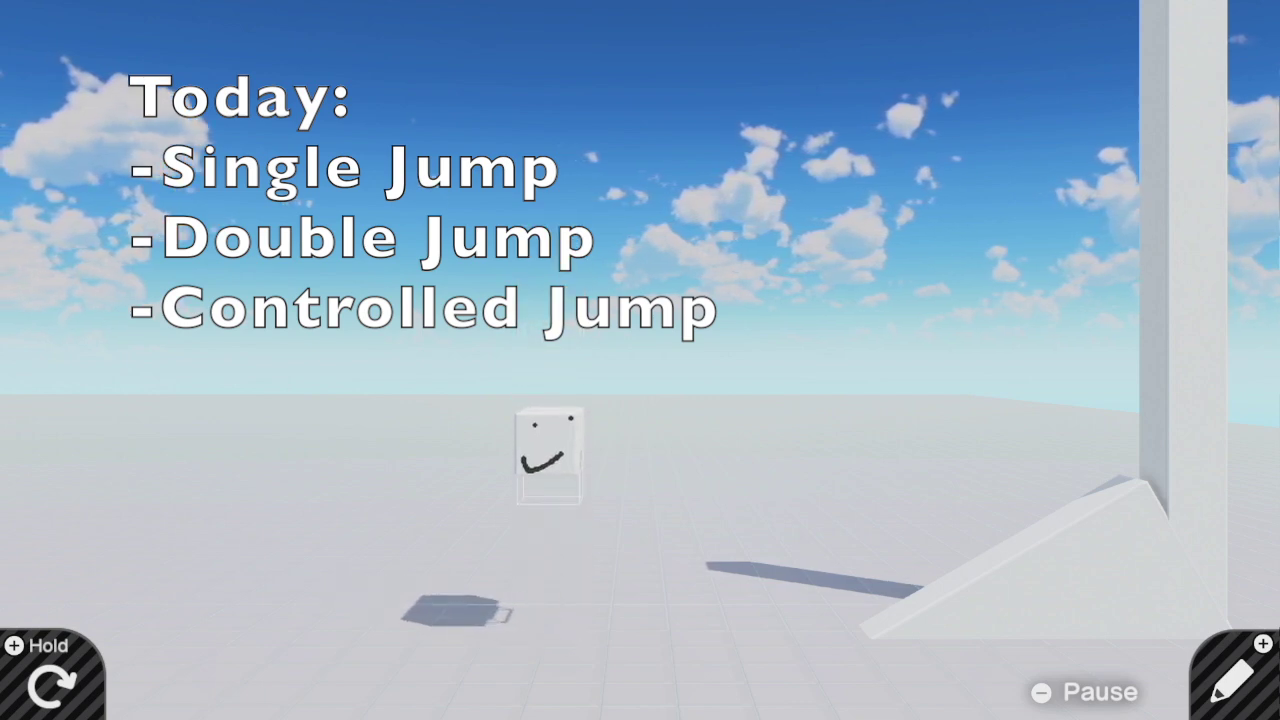
key(space)
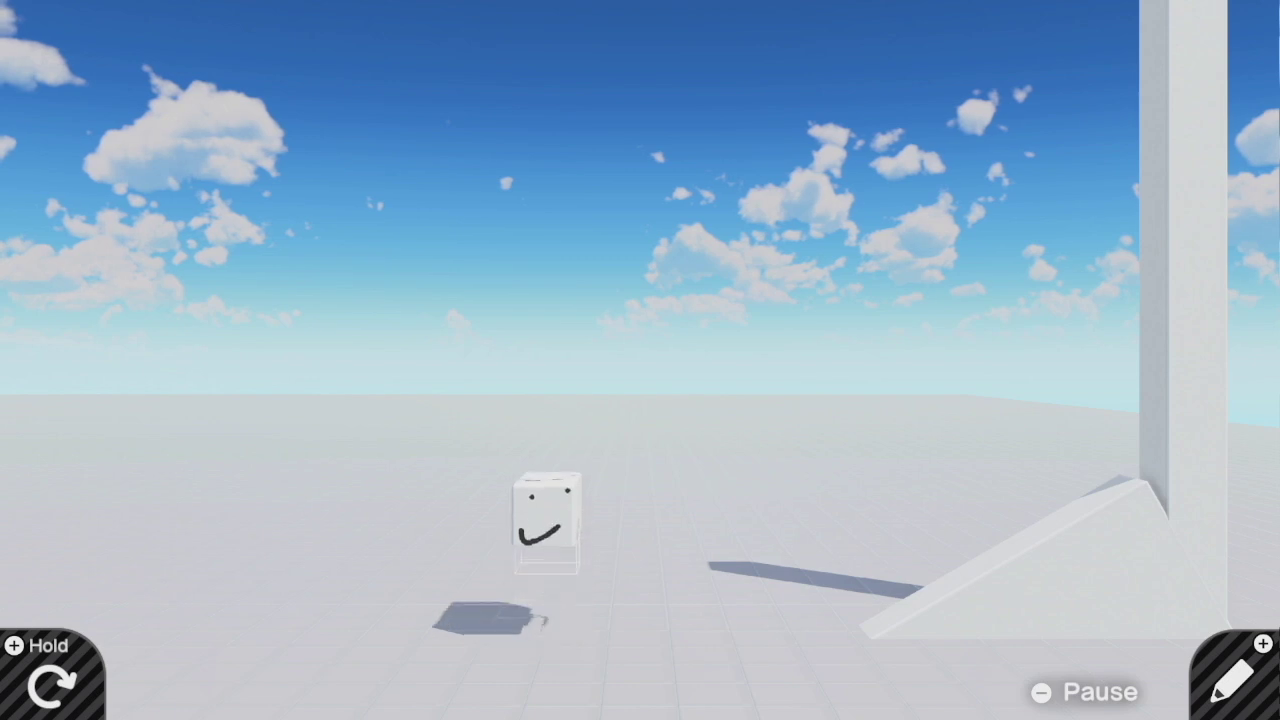
key(space)
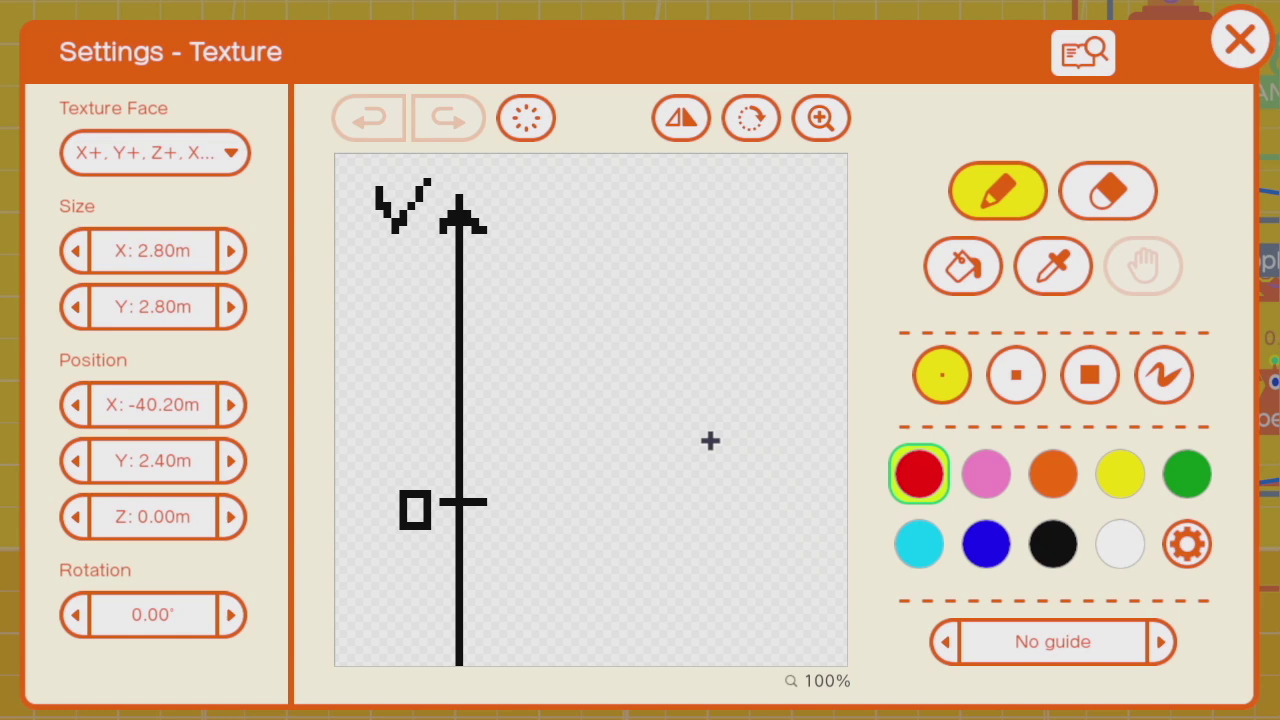
Step: Draw a red Vy curve beside the texture's axis, rising from 0 to a short plateau, falling steeply below 0 and returning to 0
drag(506, 517, 546, 517)
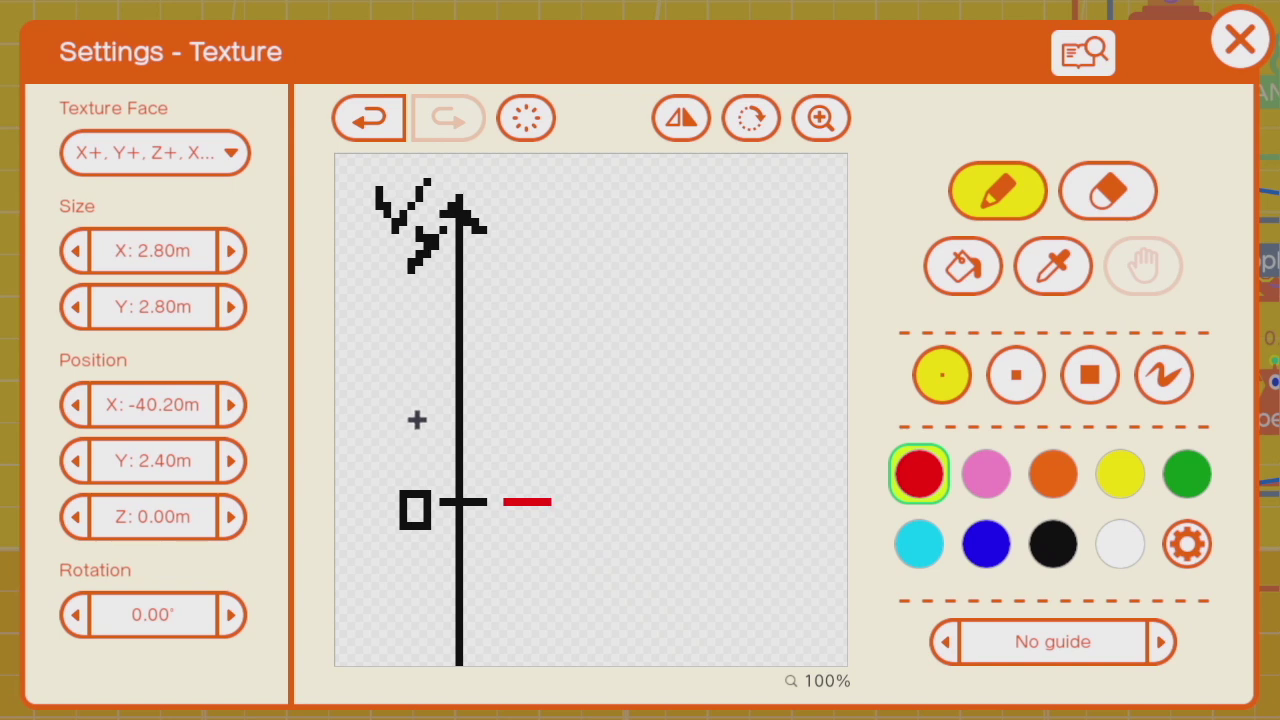
key(ctrl+z)
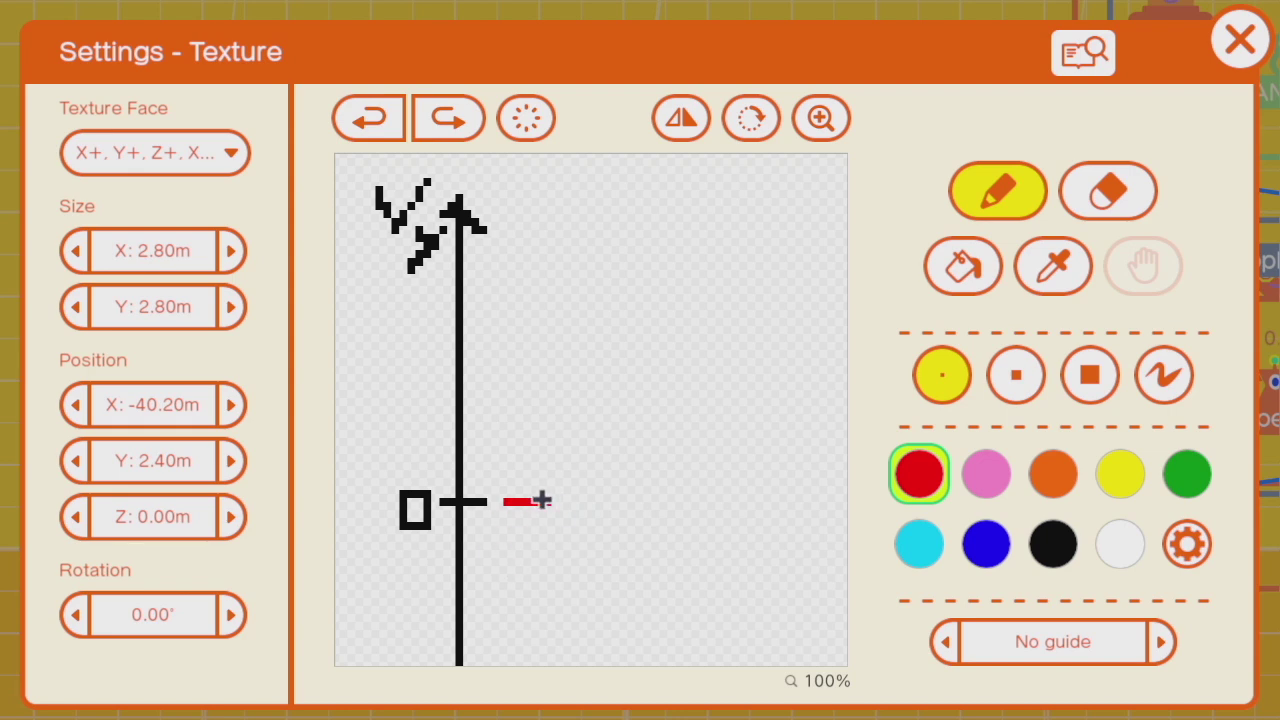
drag(545, 500, 661, 370)
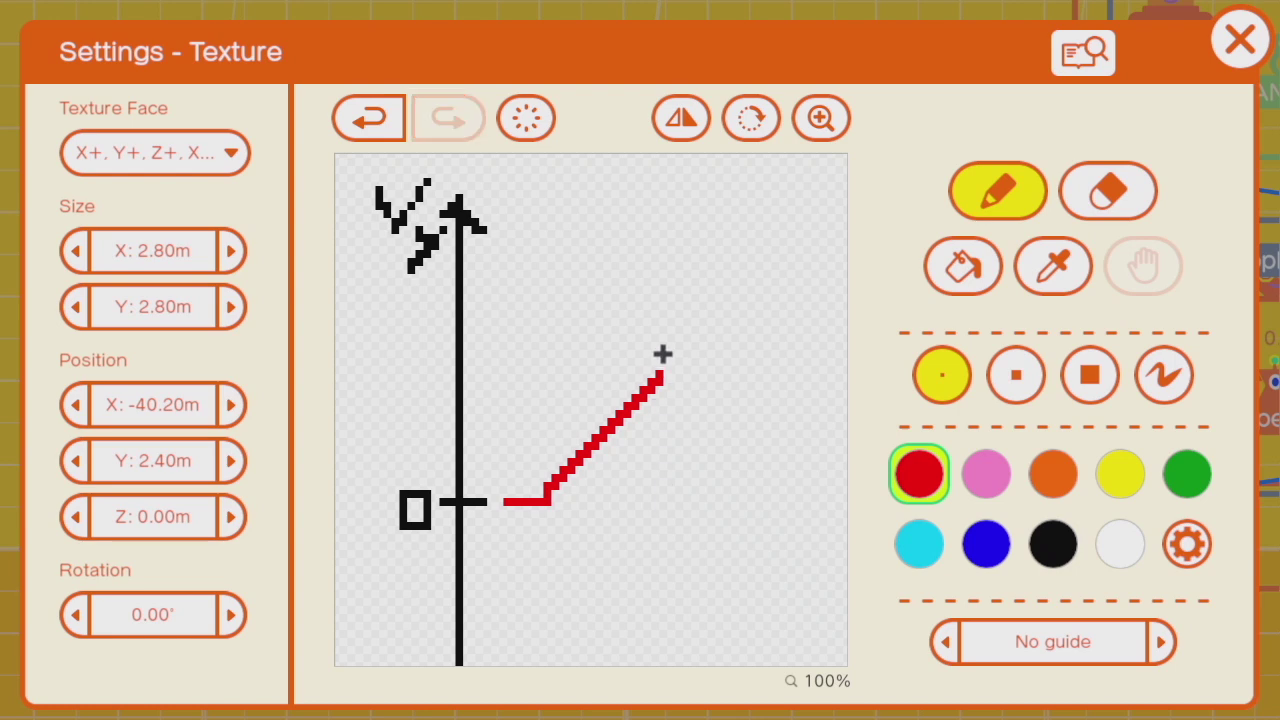
drag(660, 374, 688, 375)
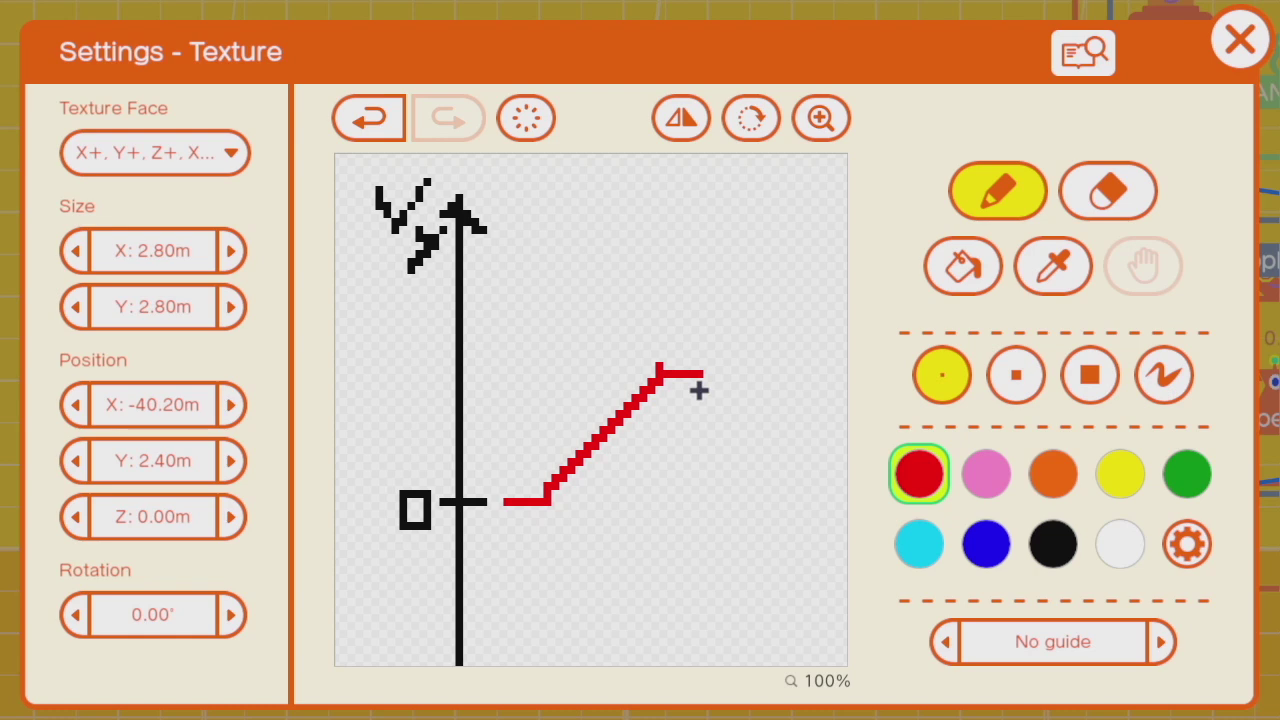
key(ctrl+z)
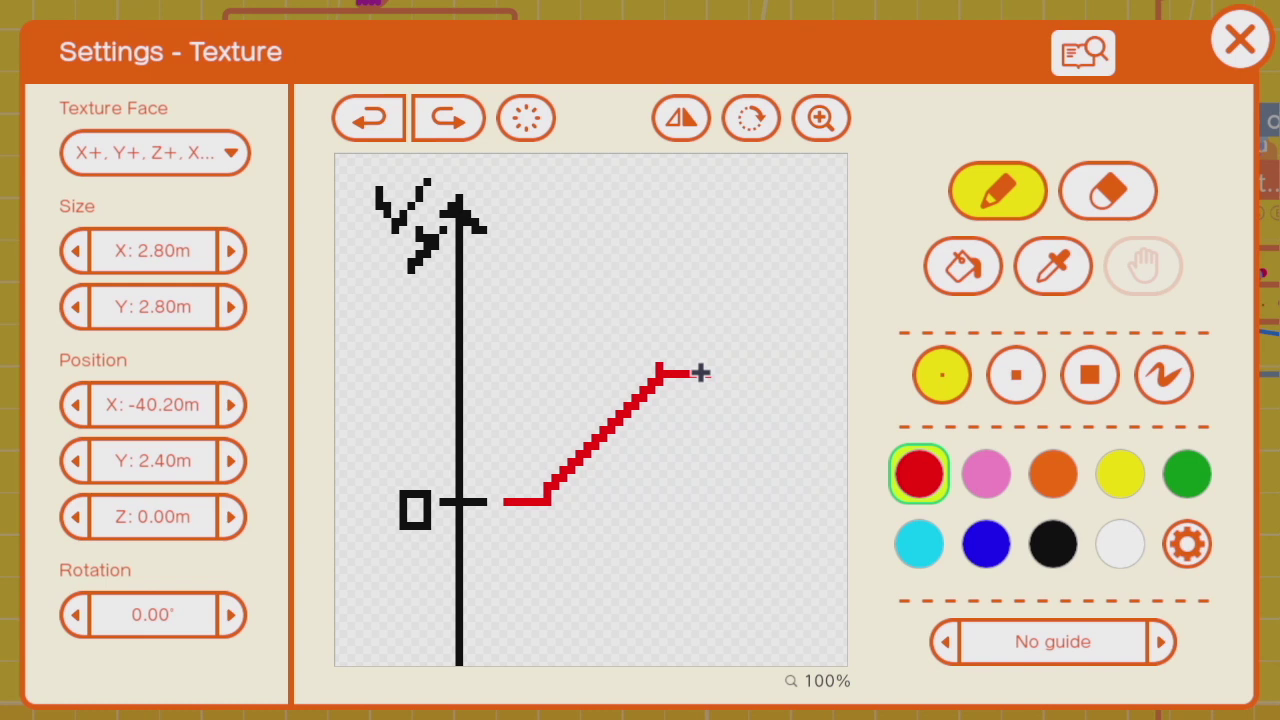
drag(701, 375, 808, 638)
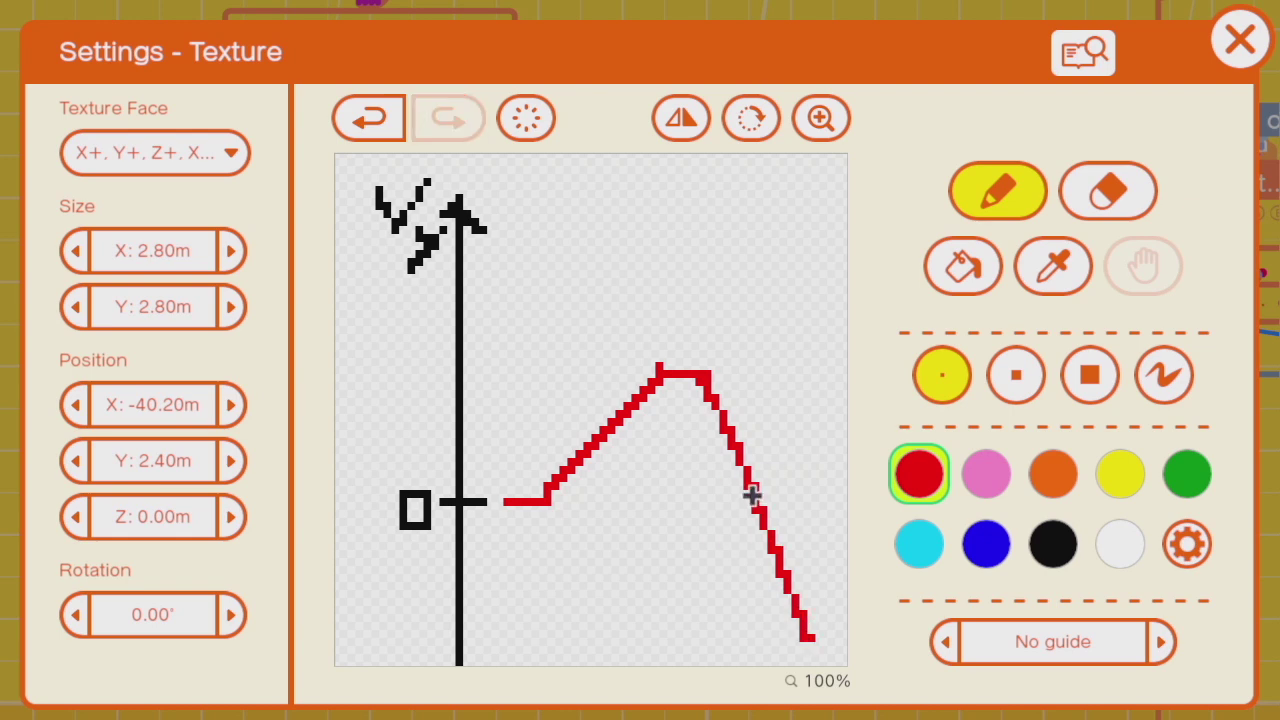
drag(812, 628, 813, 502)
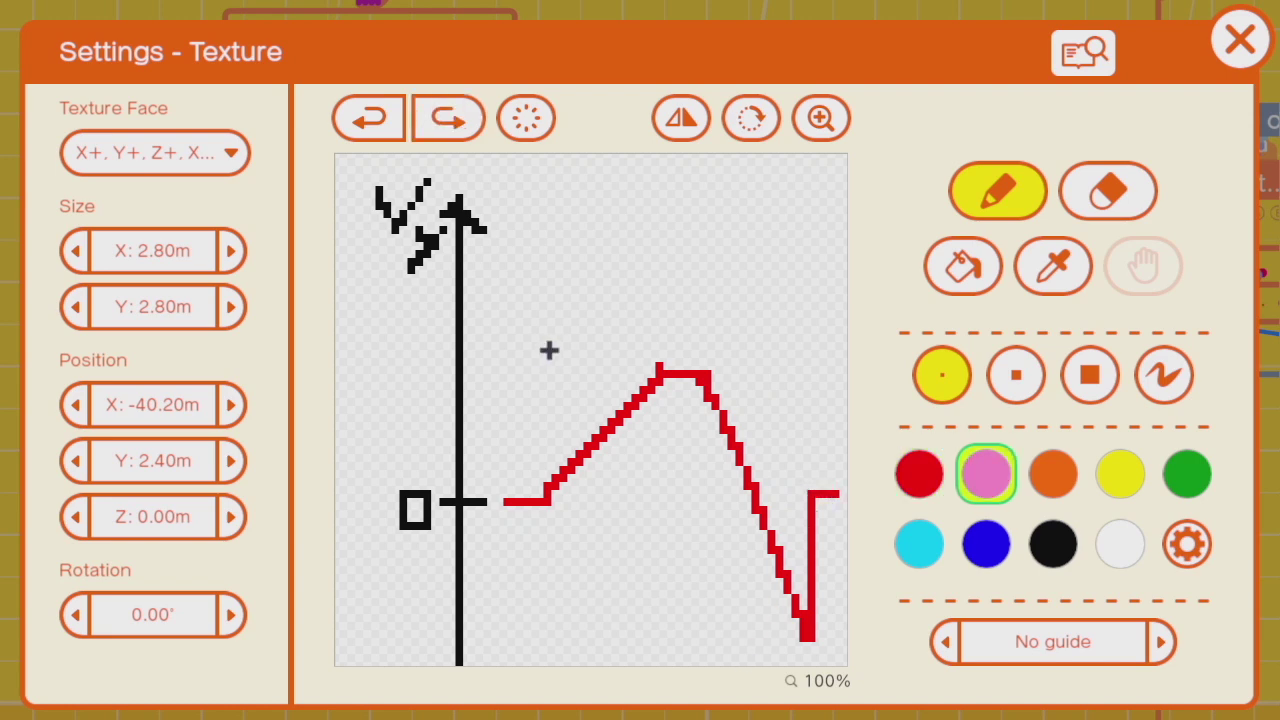
mouse_move(549, 349)
mouse_down()
mouse_move(583, 331)
mouse_move(583, 291)
mouse_move(645, 342)
mouse_up()
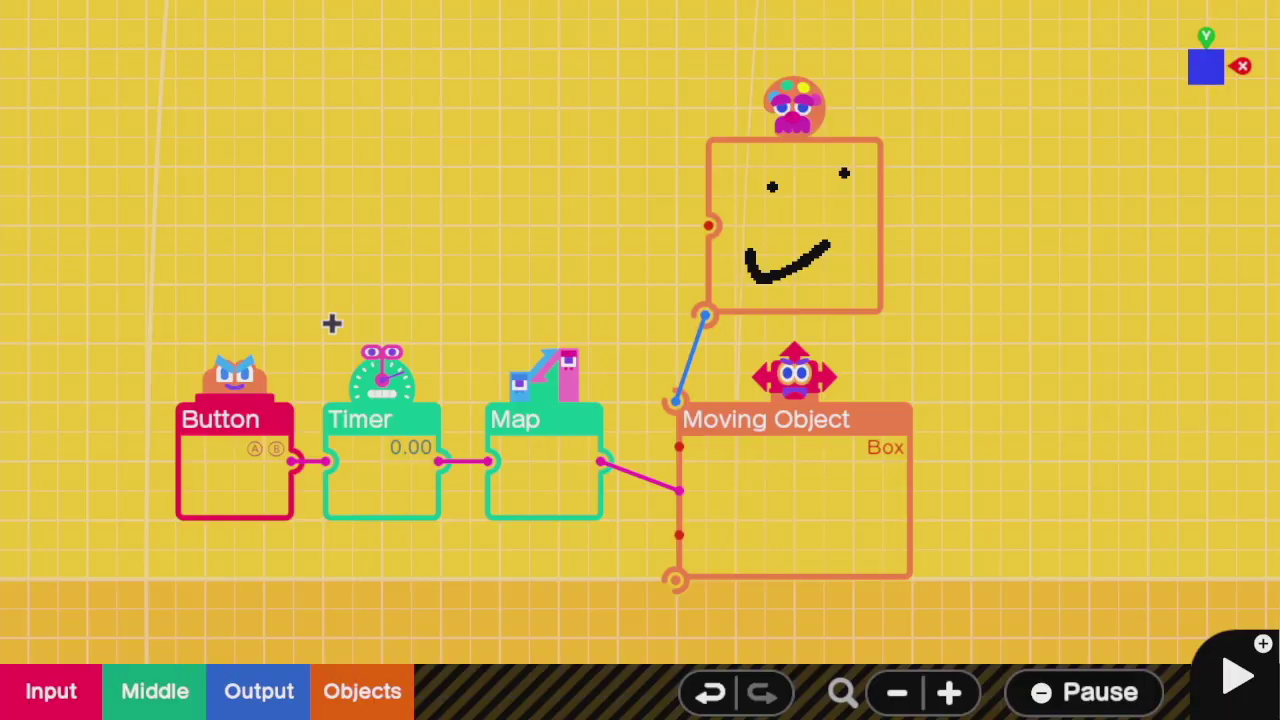
Step: Review the Timer nodon's delay and output duration settings, and select the Map nodon
click(400, 458)
click(401, 461)
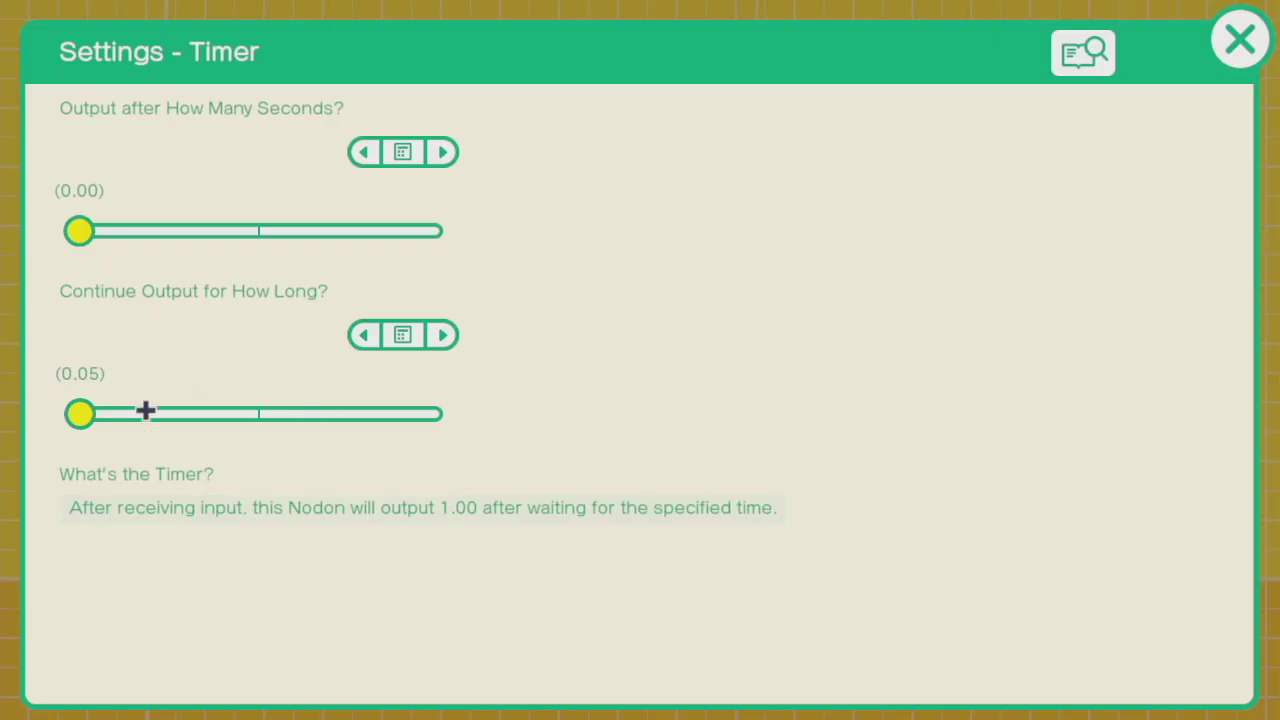
key(Escape)
click(500, 510)
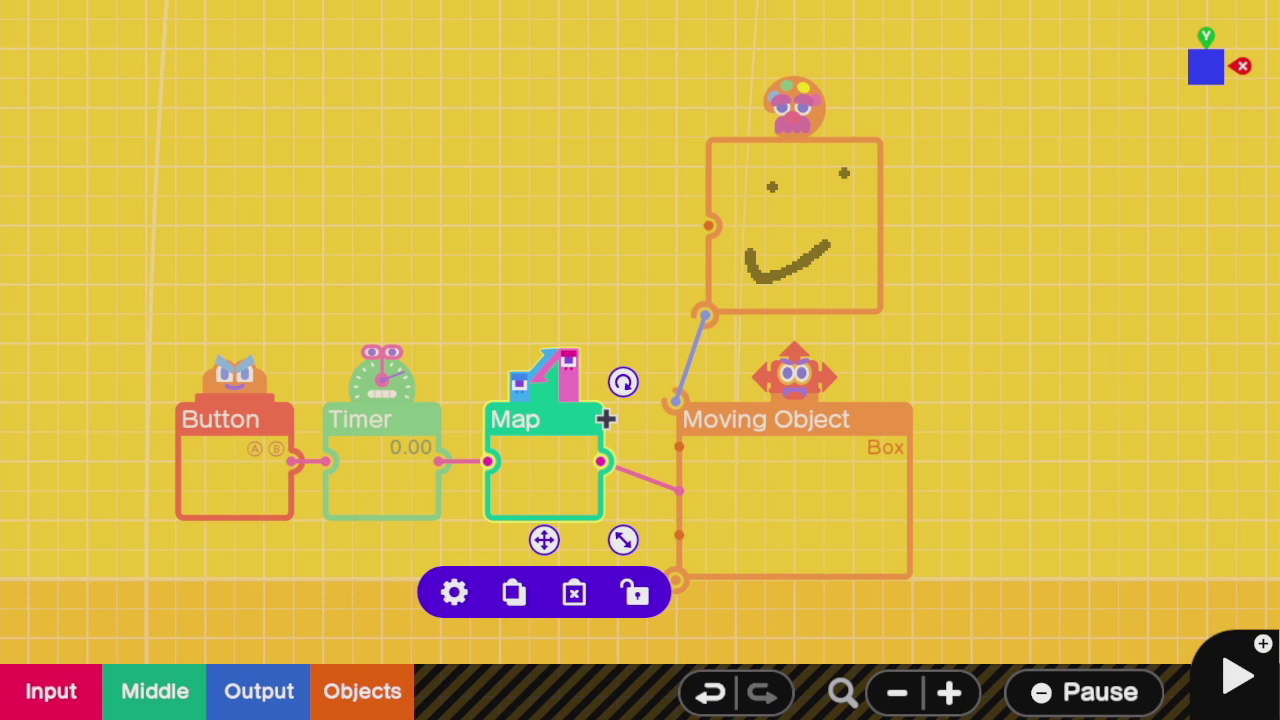
Step: Run the game and make the box jump beside the velocity graph axes
key(plus)
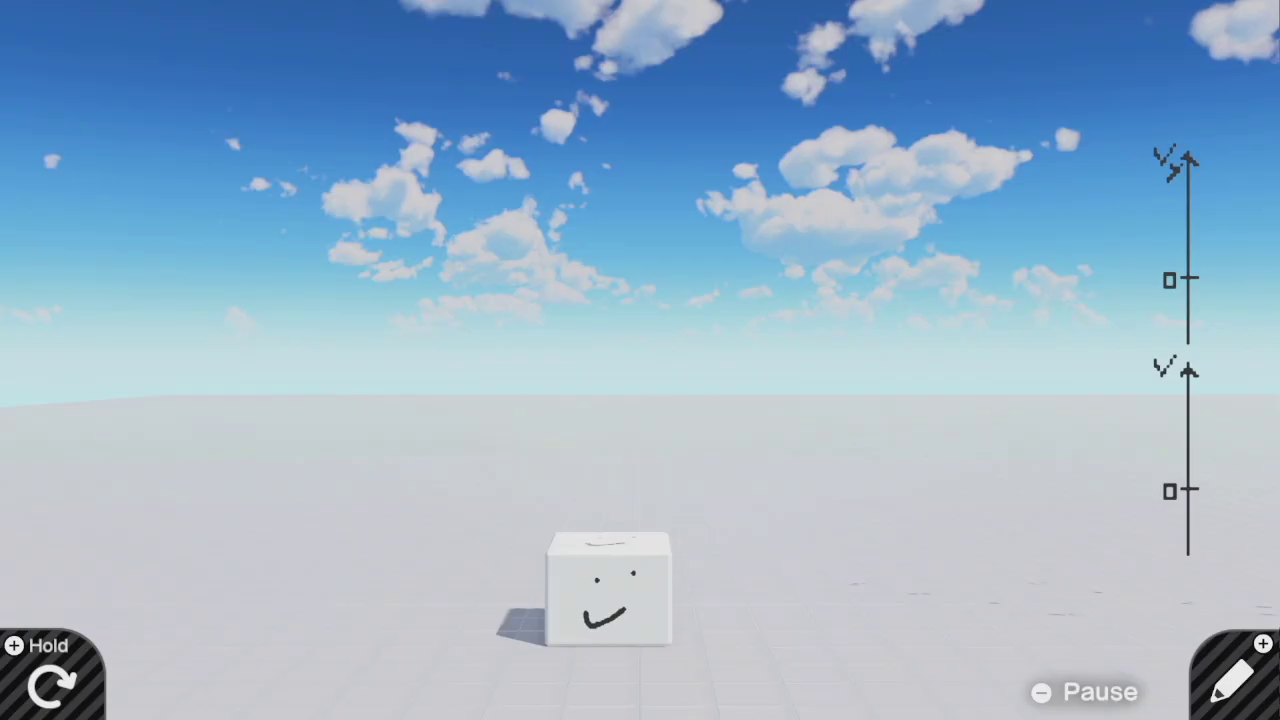
key(a)
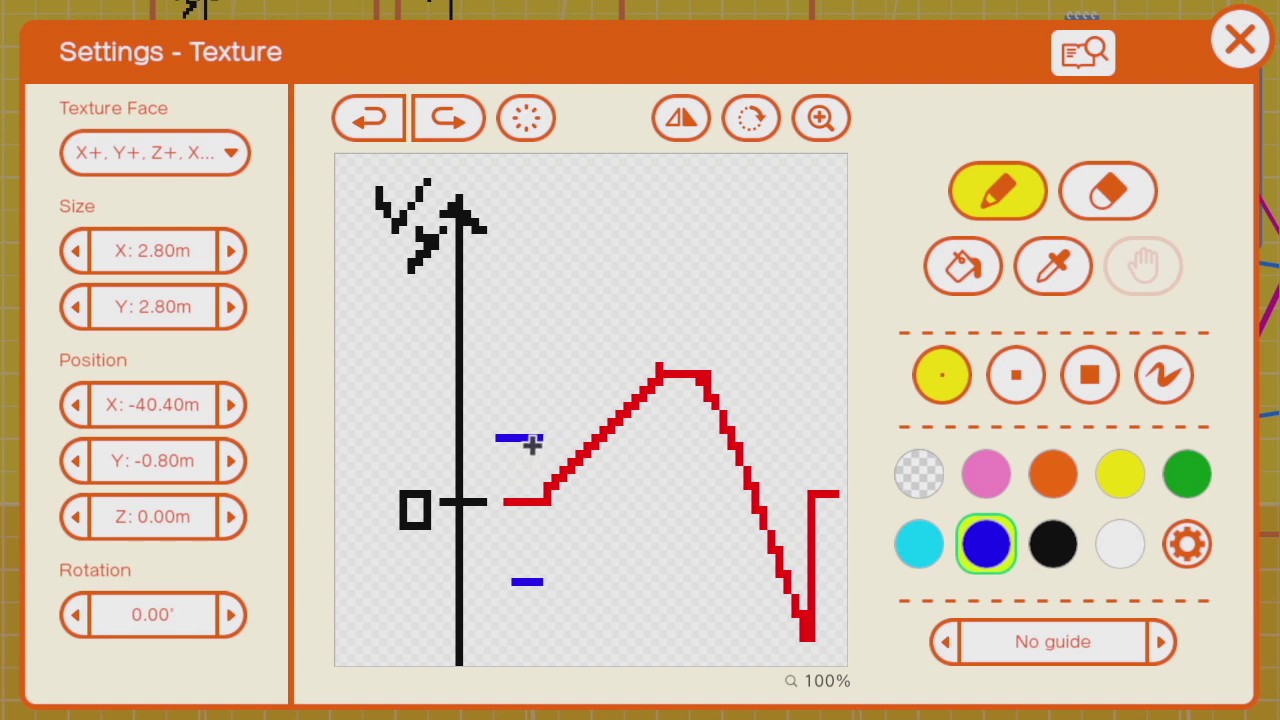
Step: Draw a rising blue line from each blue start mark above and below 0, and undo both lines
drag(532, 445, 608, 299)
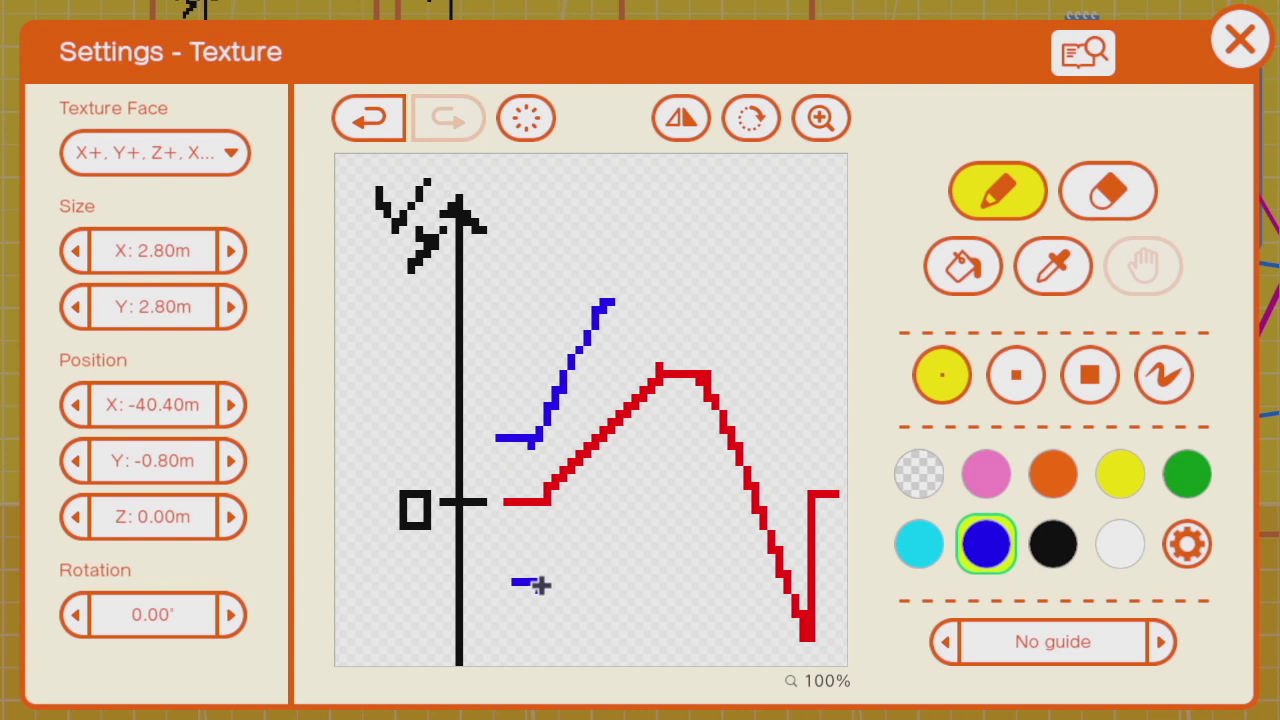
drag(540, 585, 637, 470)
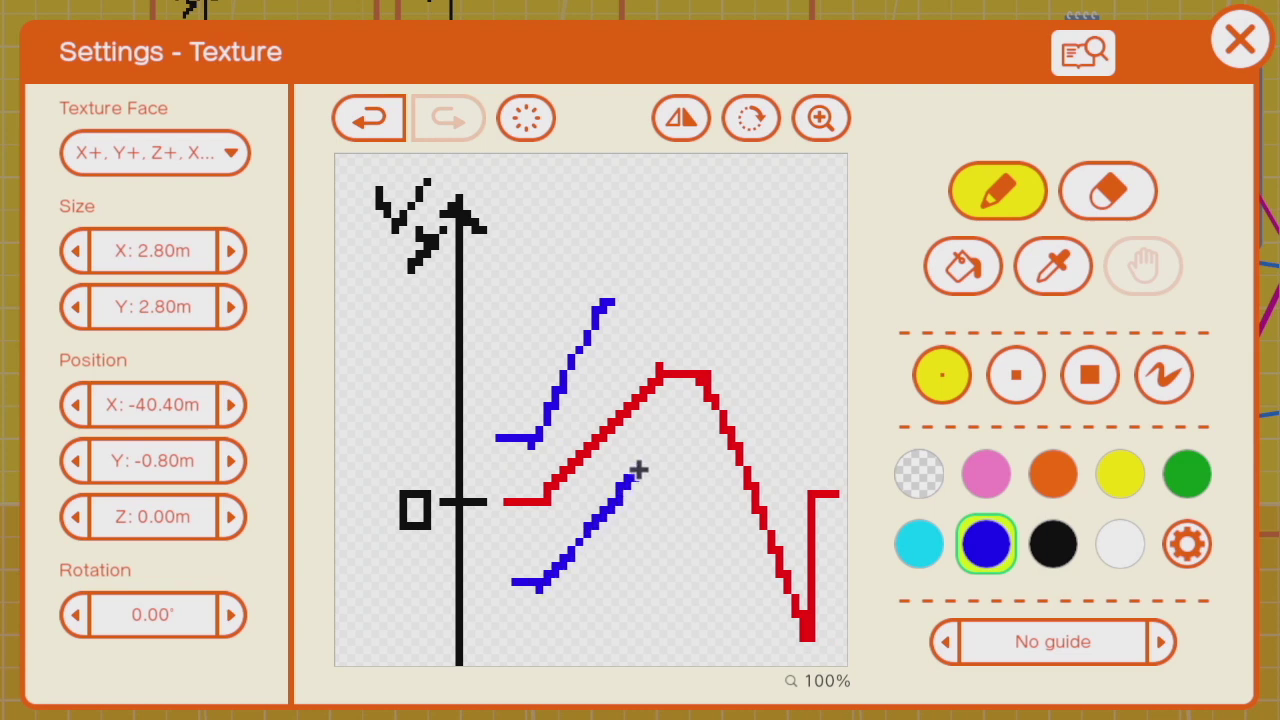
click(401, 119)
click(401, 119)
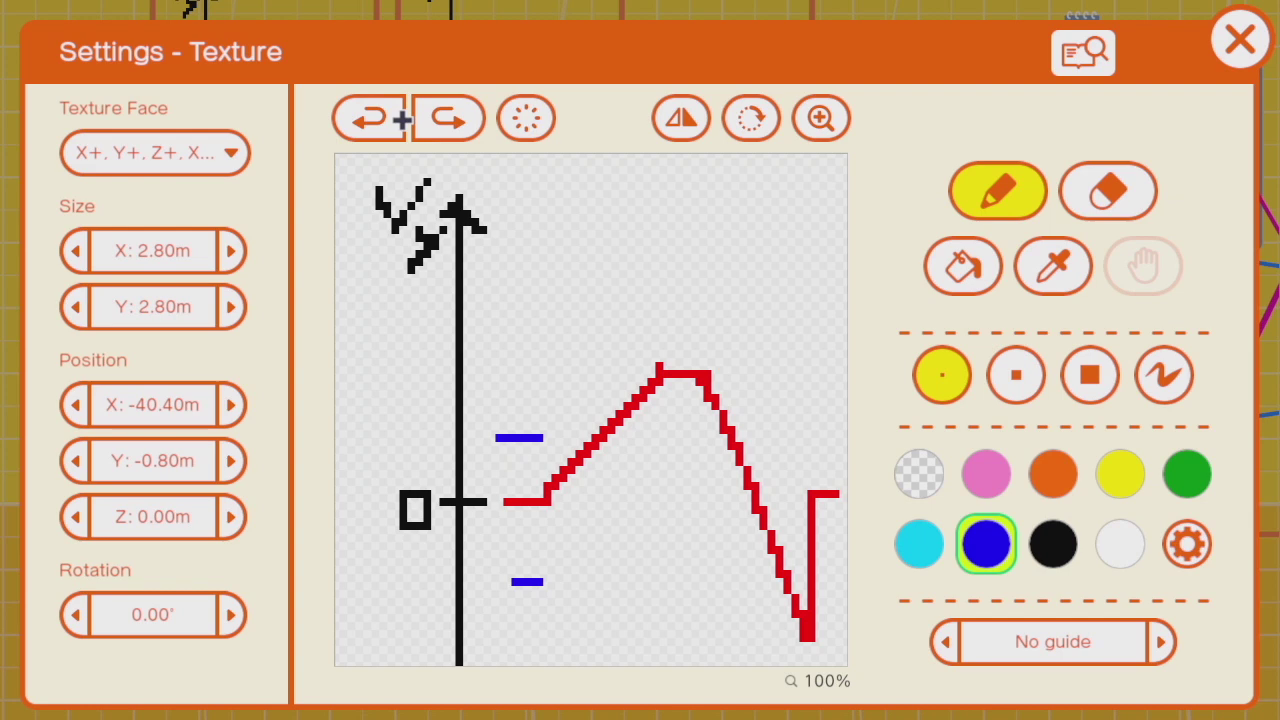
Step: Draw blue curves rising from the upper and lower blue marks to the red curve's plateau, and close the texture settings
click(412, 119)
mouse_move(543, 580)
mouse_down()
mouse_move(660, 374)
mouse_move(680, 366)
mouse_up()
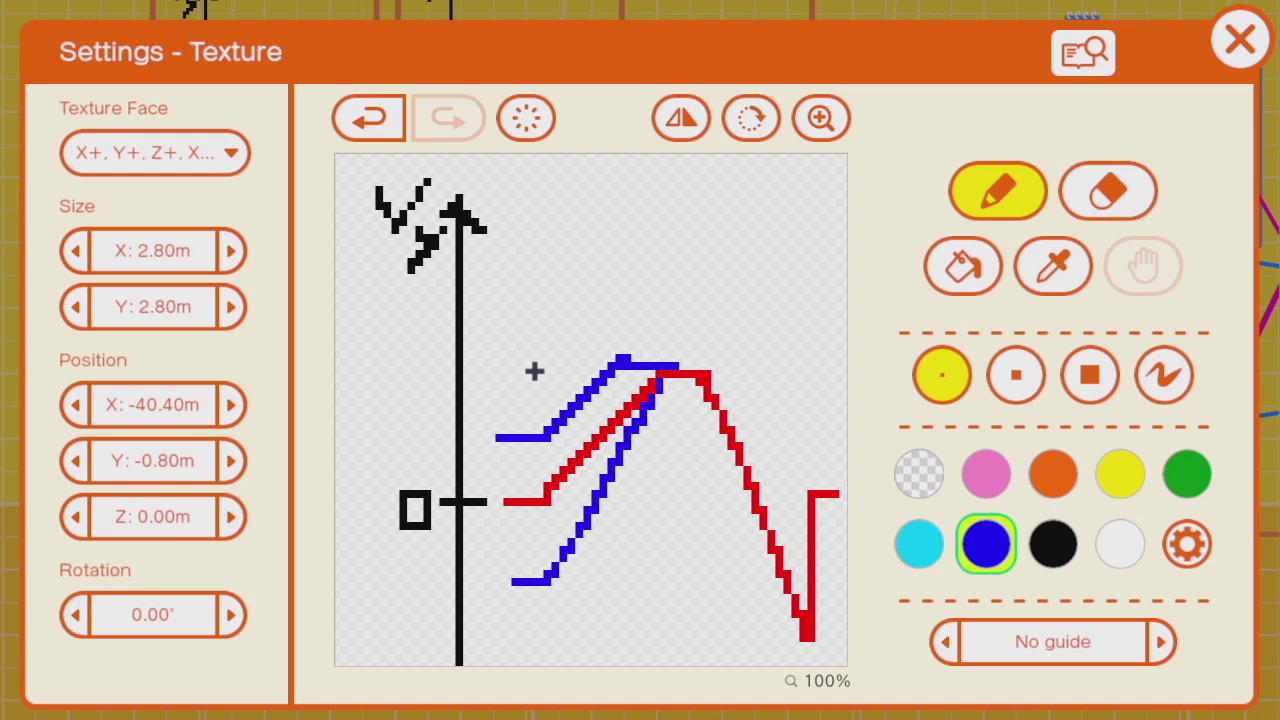
key(Up)
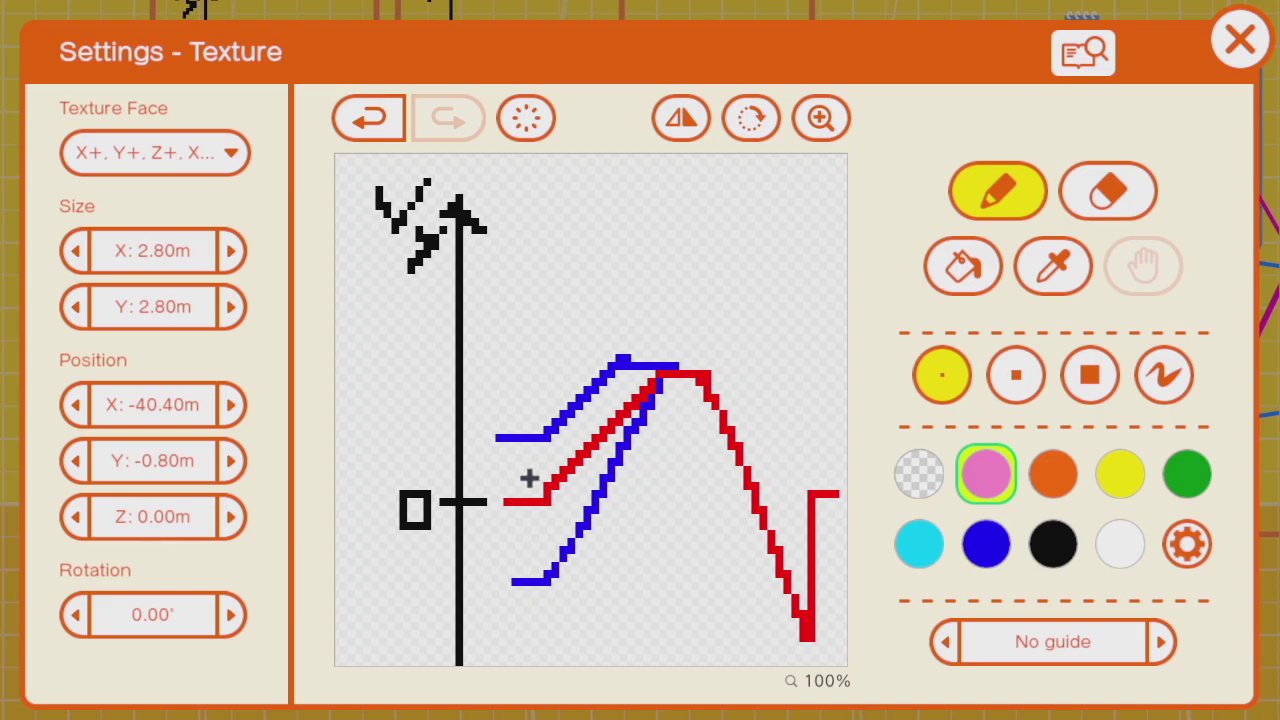
key(Escape)
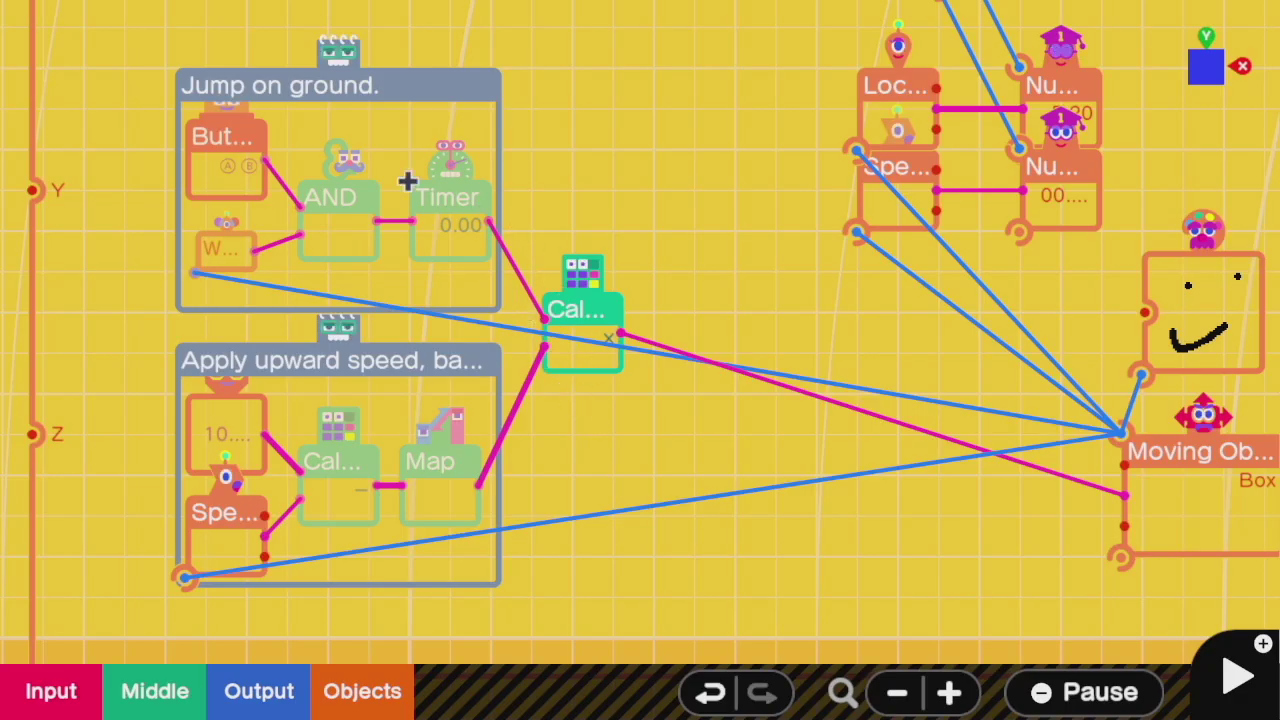
Step: Examine the Button, Touch Sensor, AND and Timer connections in the "Jump on ground." group, and select the Touch Sensor
scroll(326, 274, up, 3)
scroll(197, 260, left, 3)
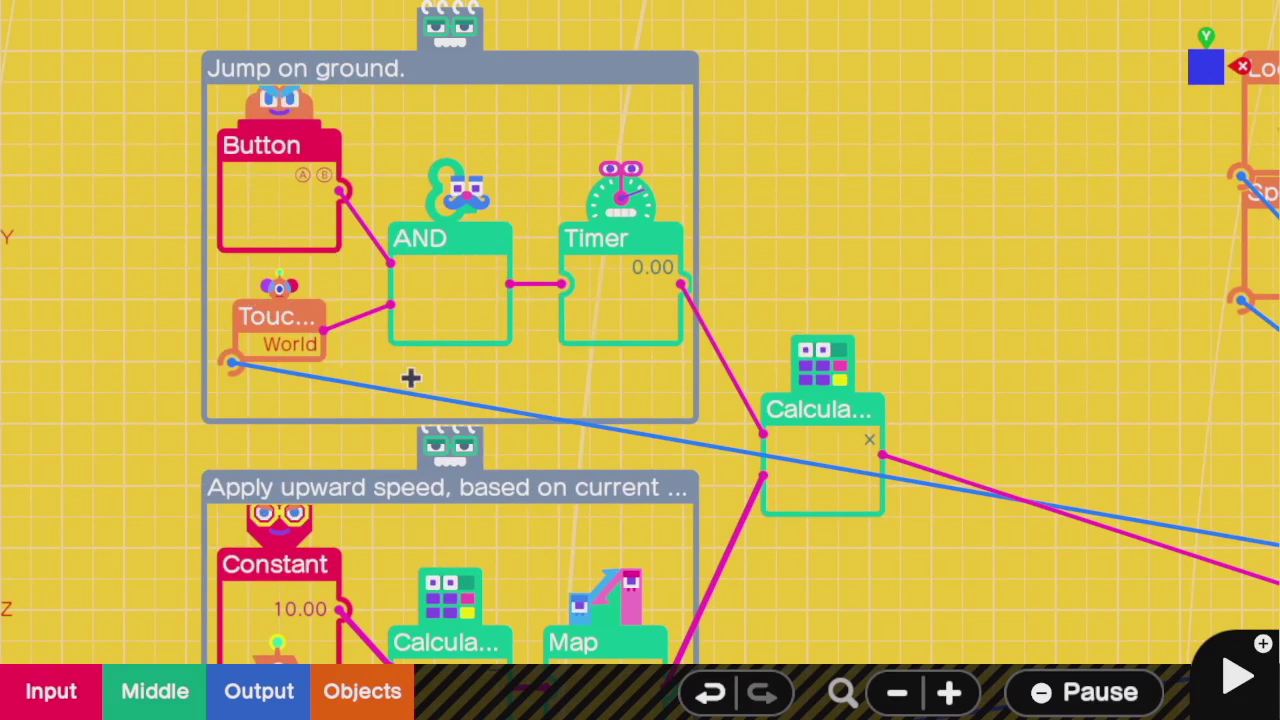
scroll(411, 378, down, 1)
scroll(330, 590, down, 1)
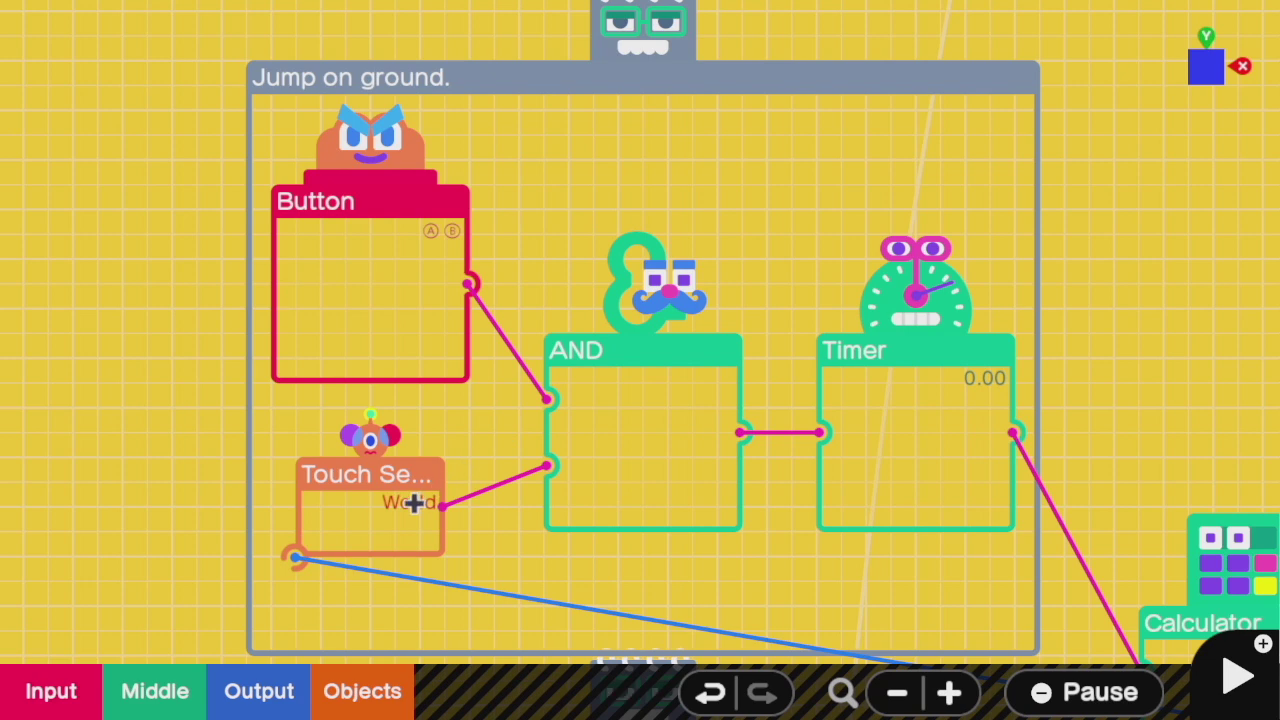
click(311, 492)
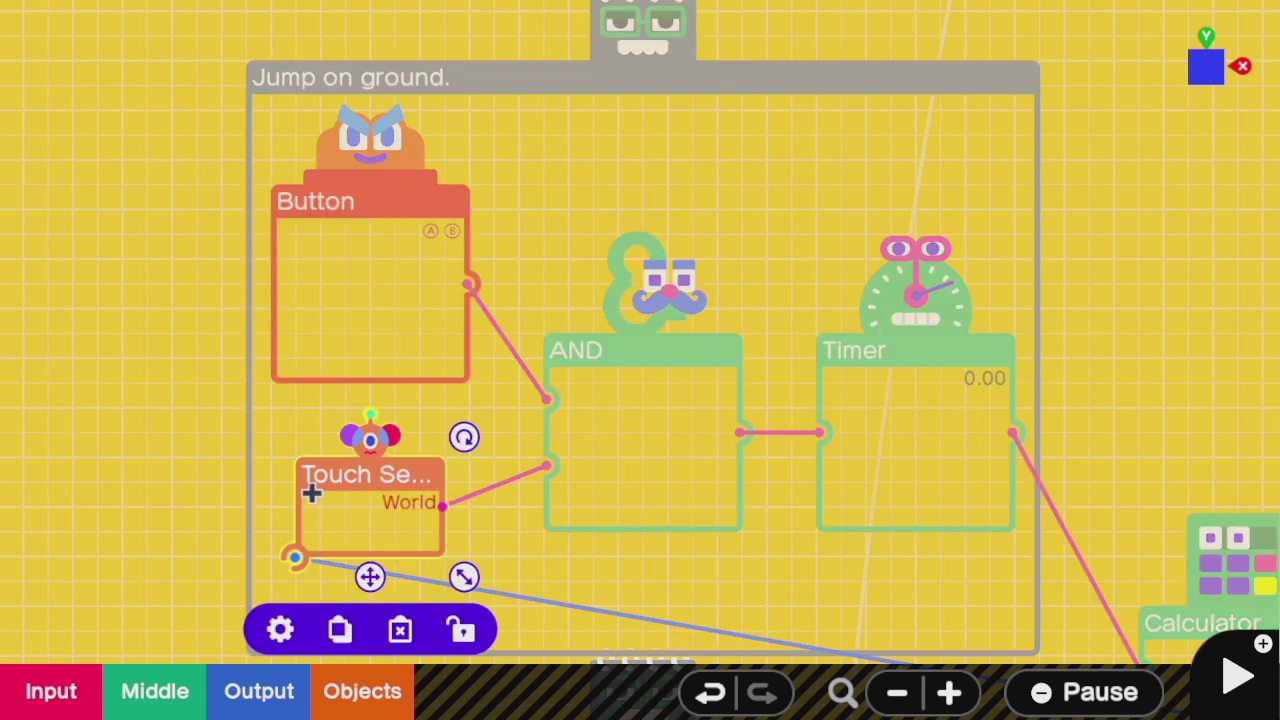
Step: Run the game, make the smiley box jump twice beside the striped pole, and return to the editor
key(plus)
key(a)
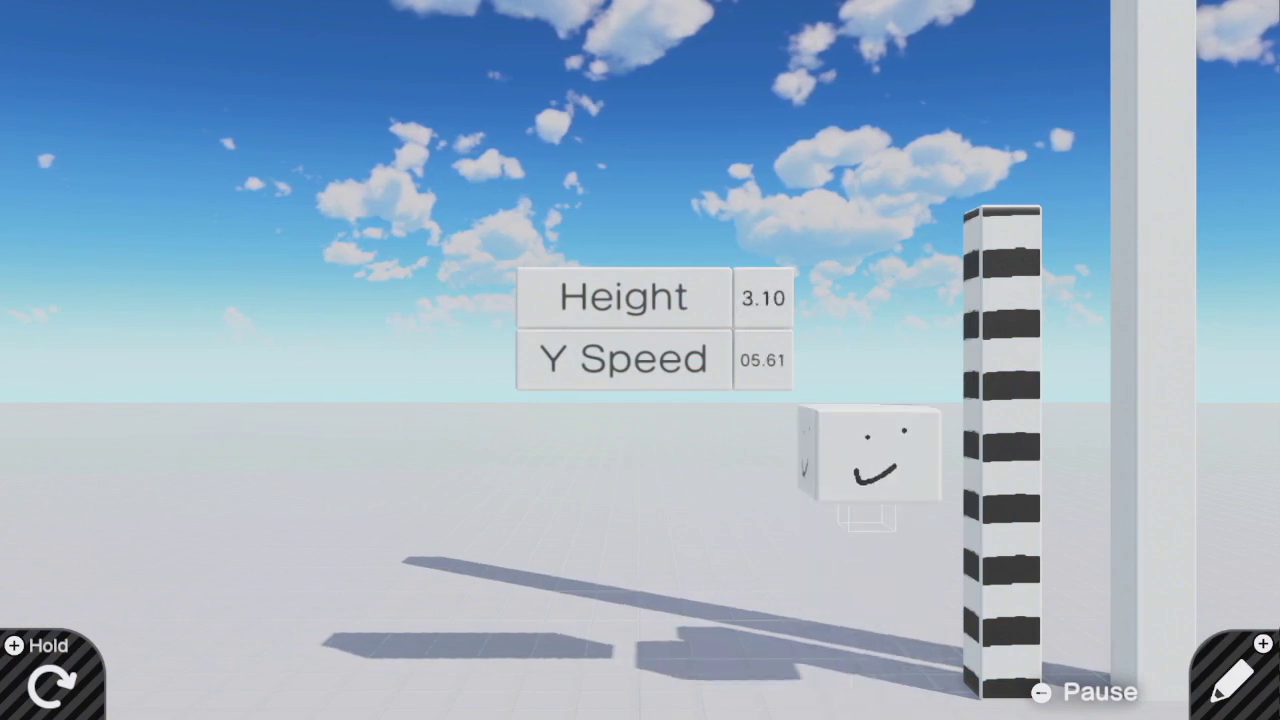
key(a)
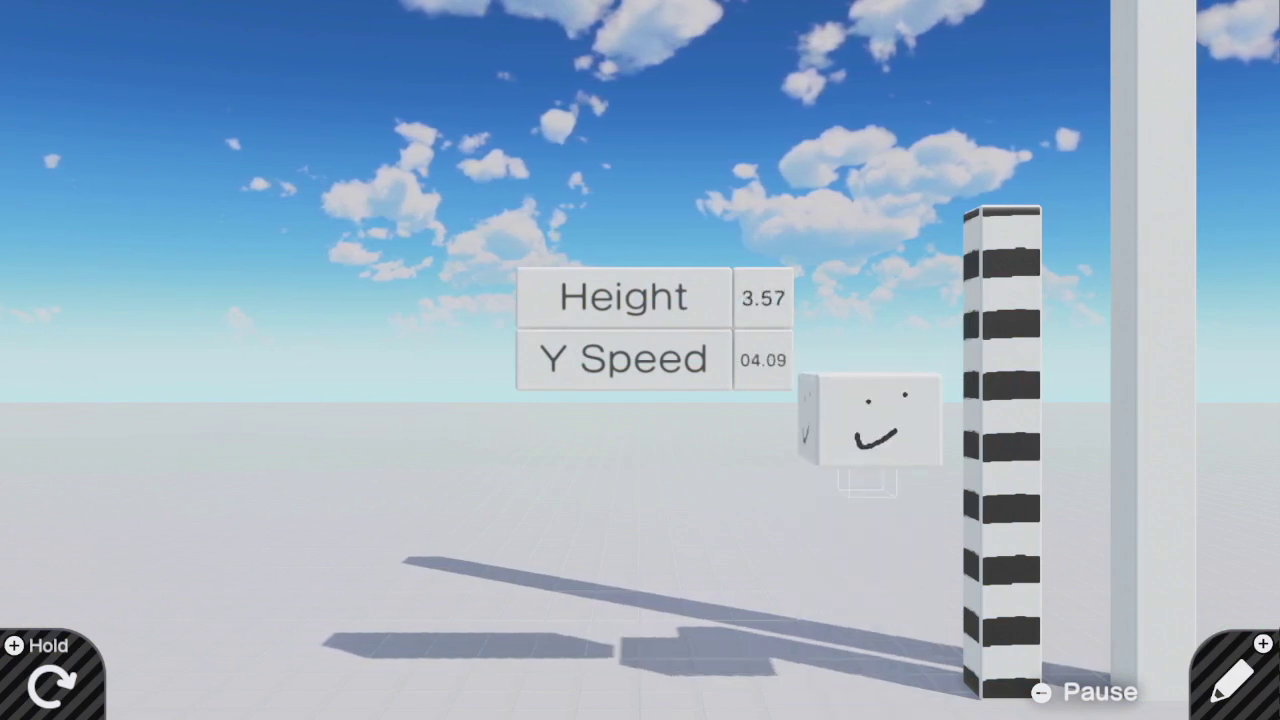
key(plus)
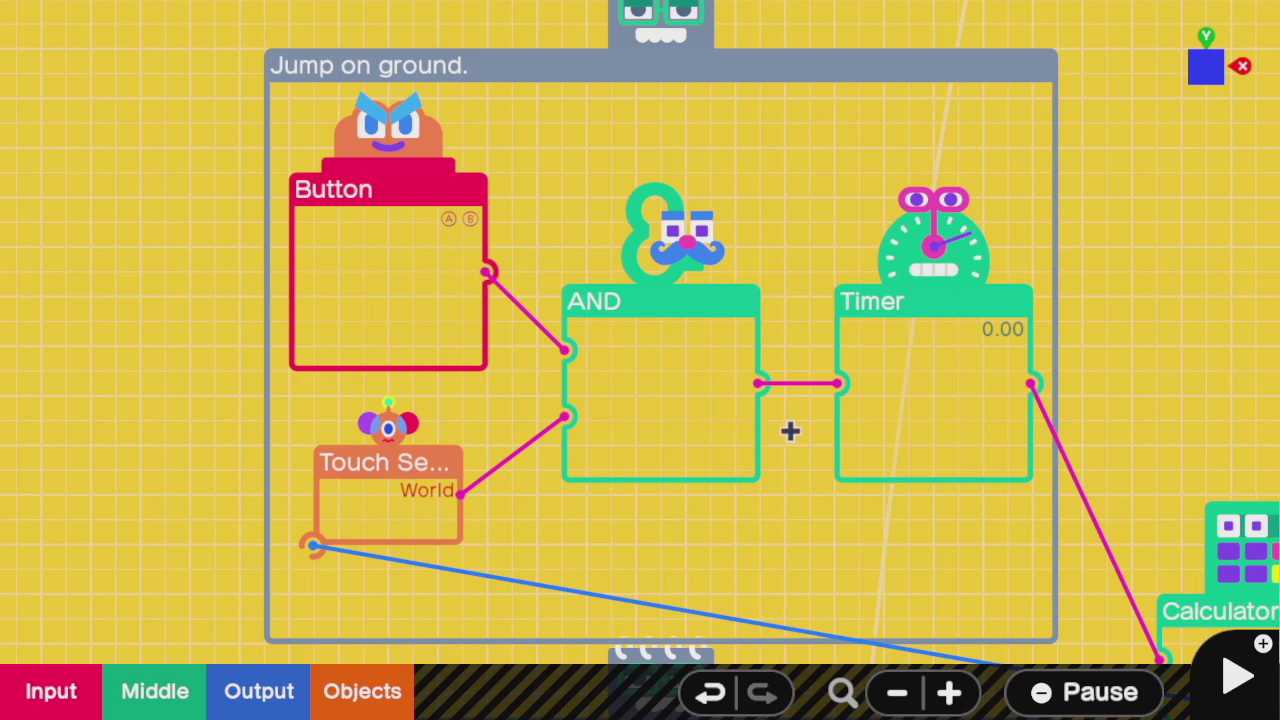
Step: Review the Constant, Speed Sensor, Calculator and Map nodons of the upward speed group, and the multiplying Calculator linked to the moving object
click(922, 424)
click(922, 424)
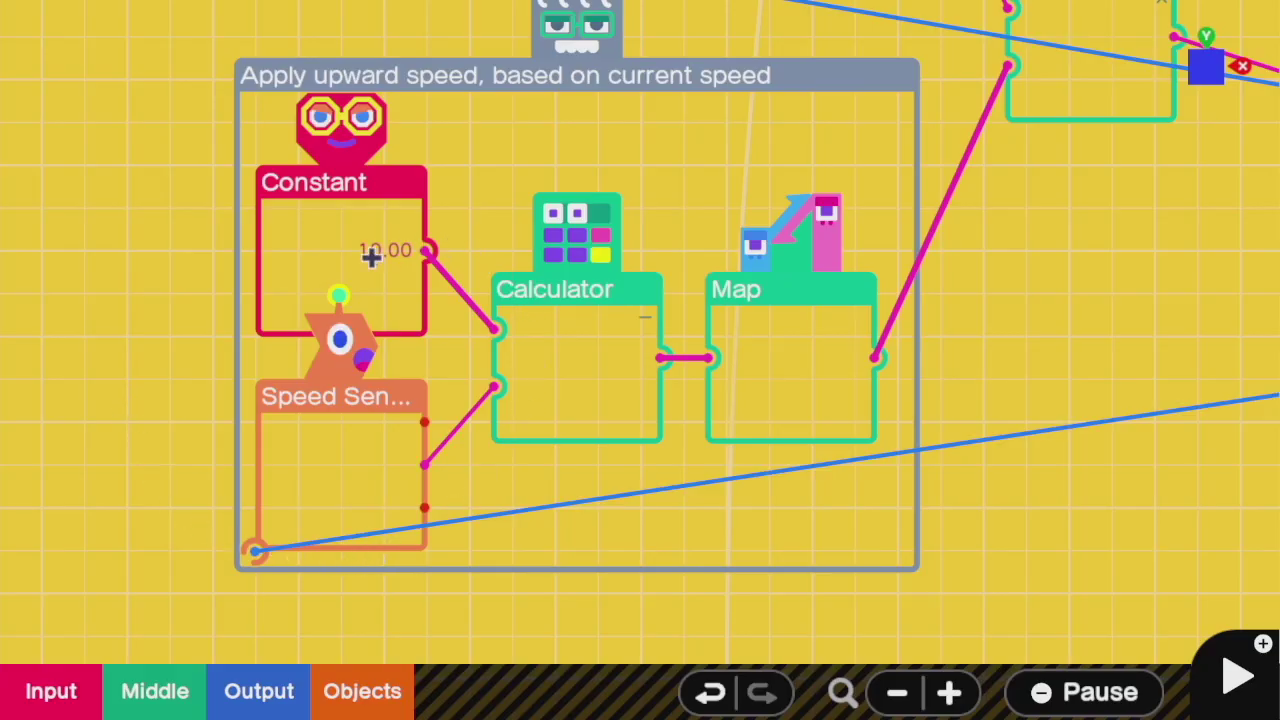
scroll(322, 456, down, 1)
scroll(321, 456, up, 1)
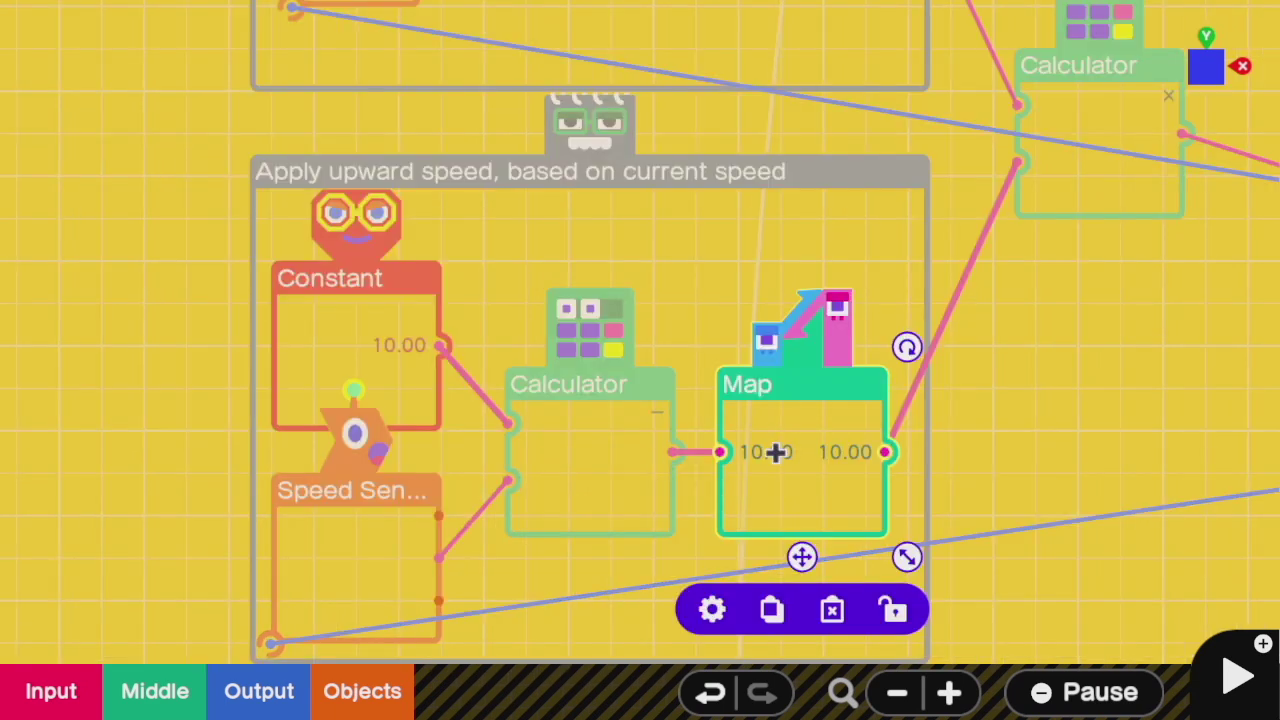
click(775, 453)
key(Escape)
click(1017, 423)
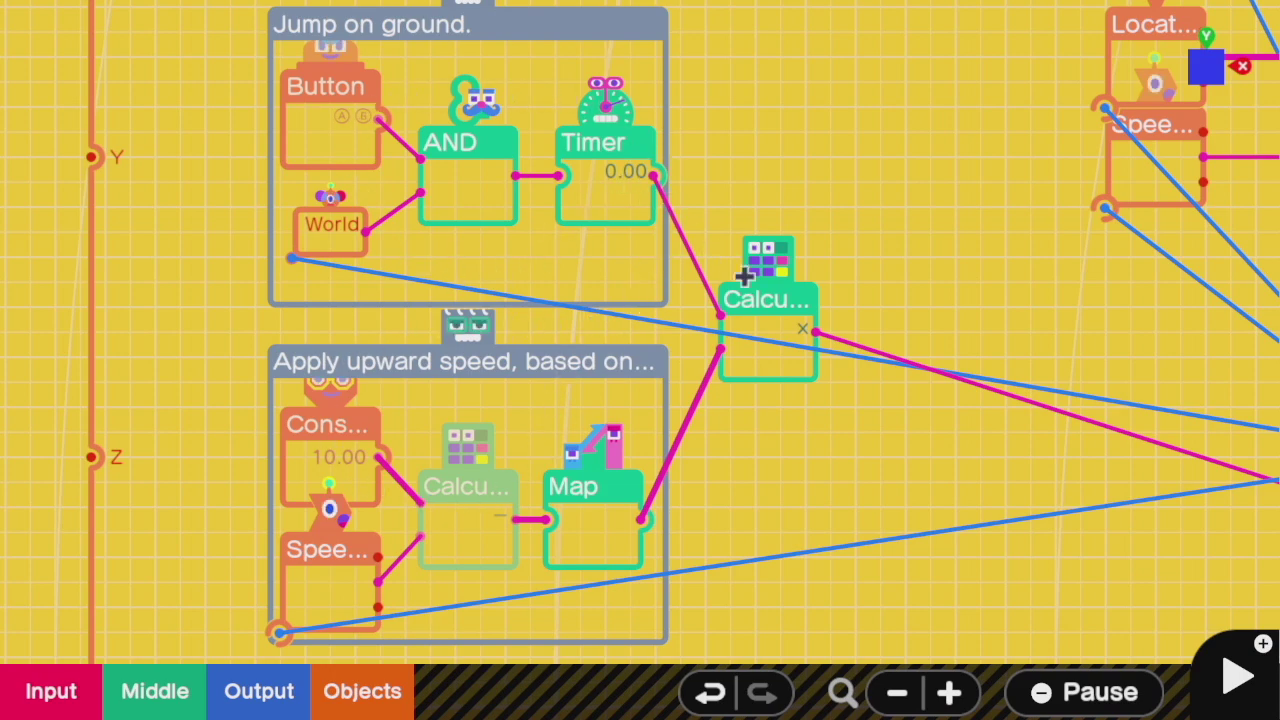
scroll(792, 308, down, 1)
scroll(714, 329, down, 1)
scroll(934, 406, right, 3)
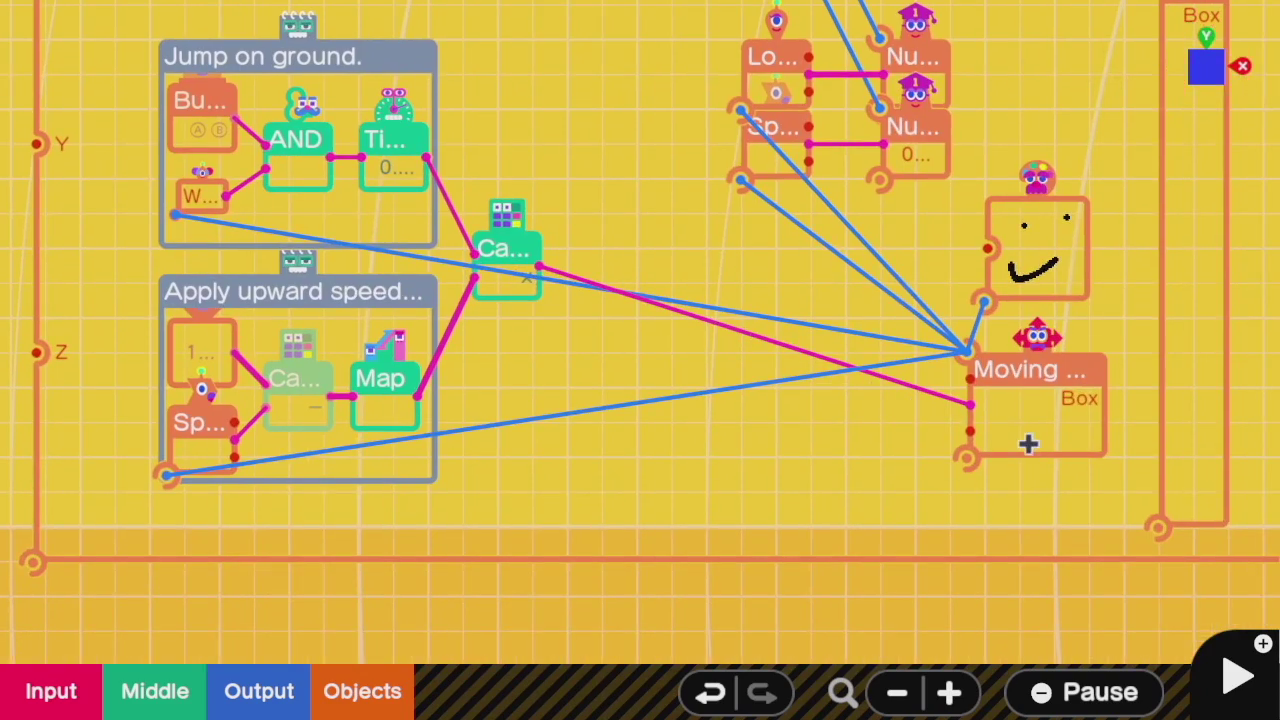
Step: Run the game, make the smiley box jump repeatedly while watching its height and Y speed, and leave the game
key(plus)
key(a)
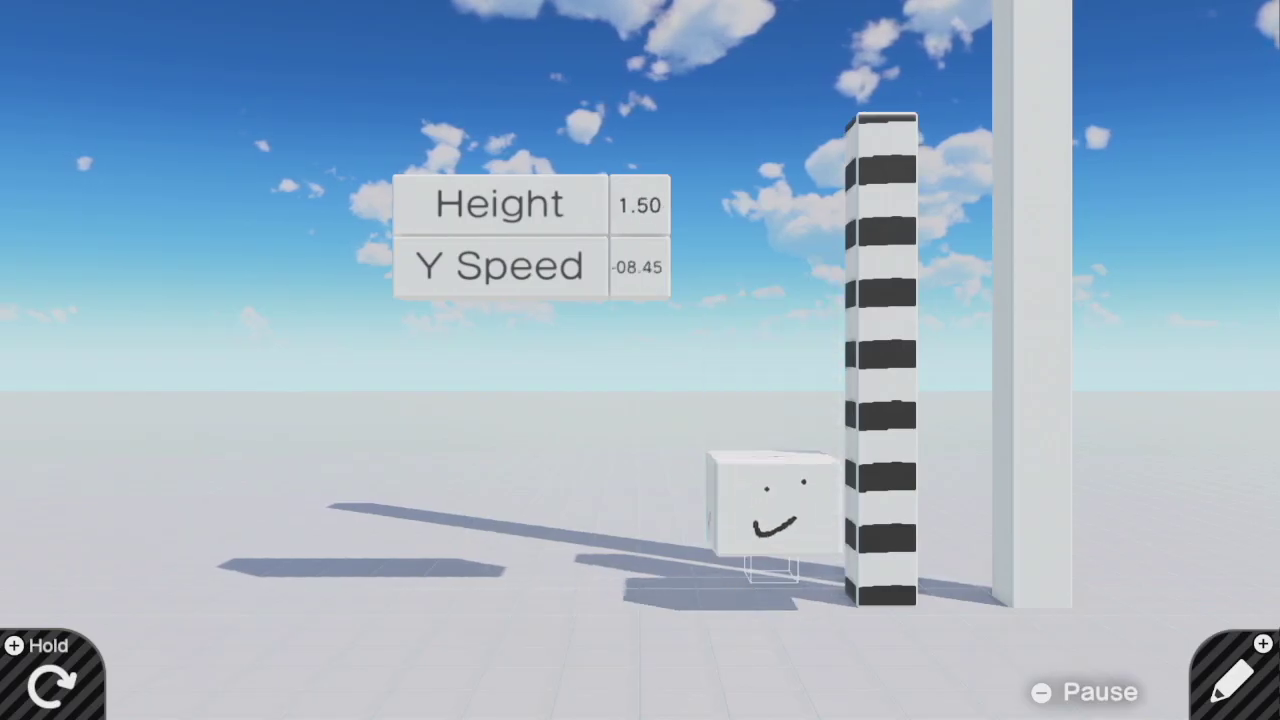
key(a)
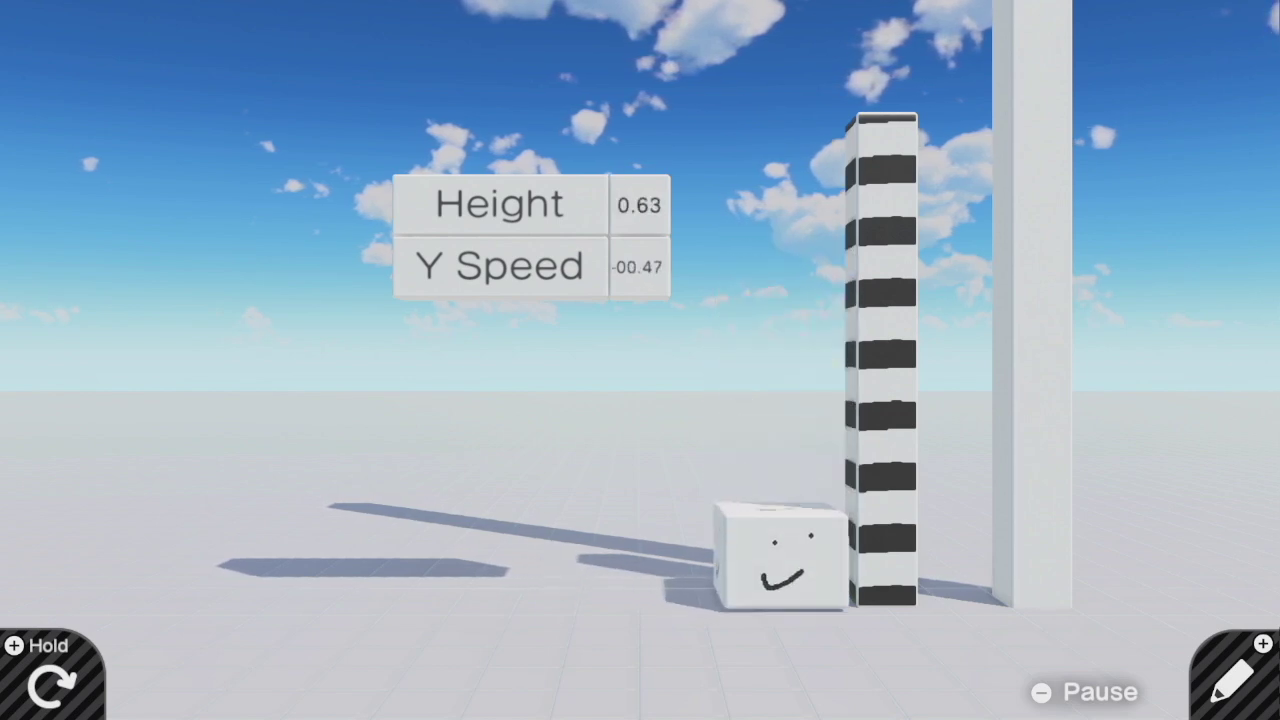
key(a)
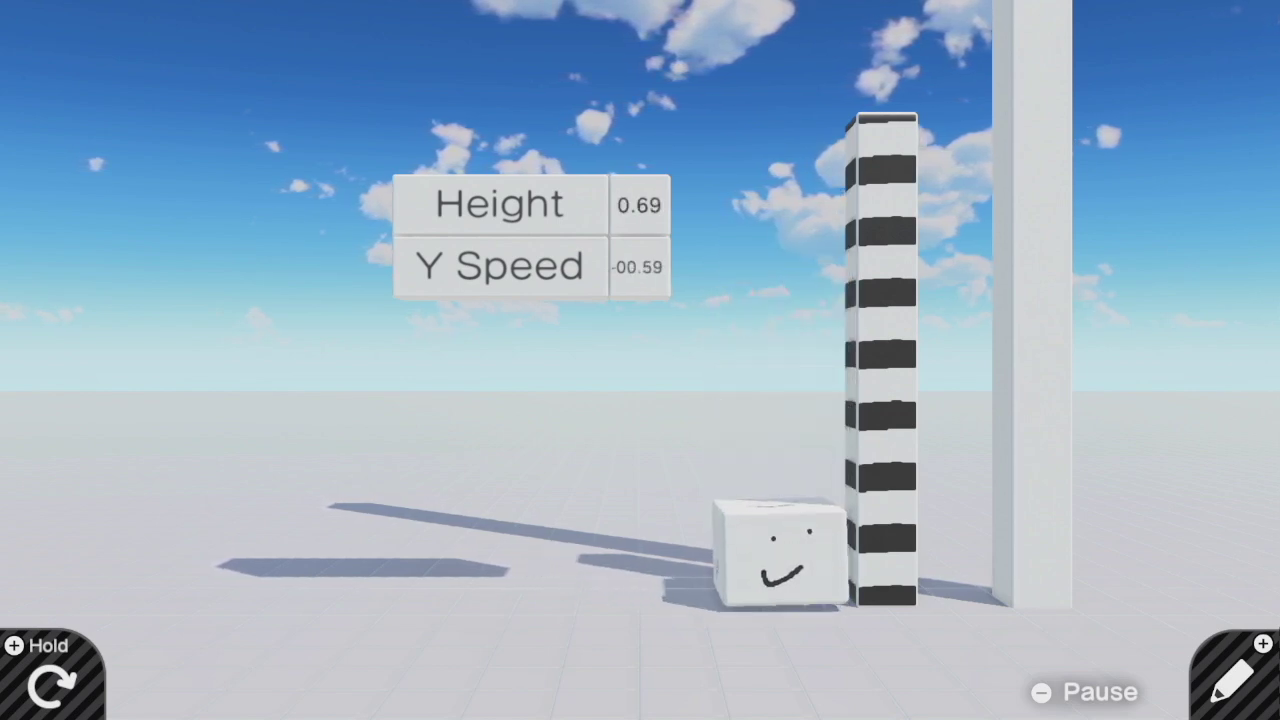
key(a)
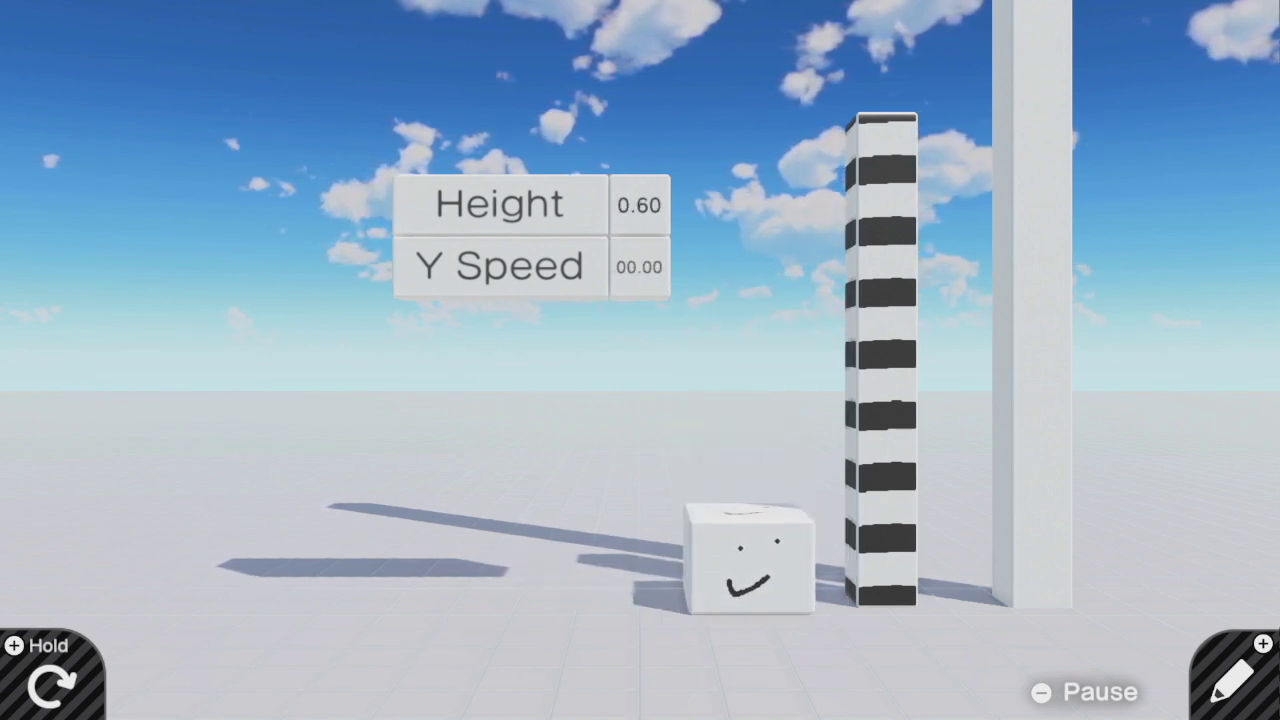
key(a)
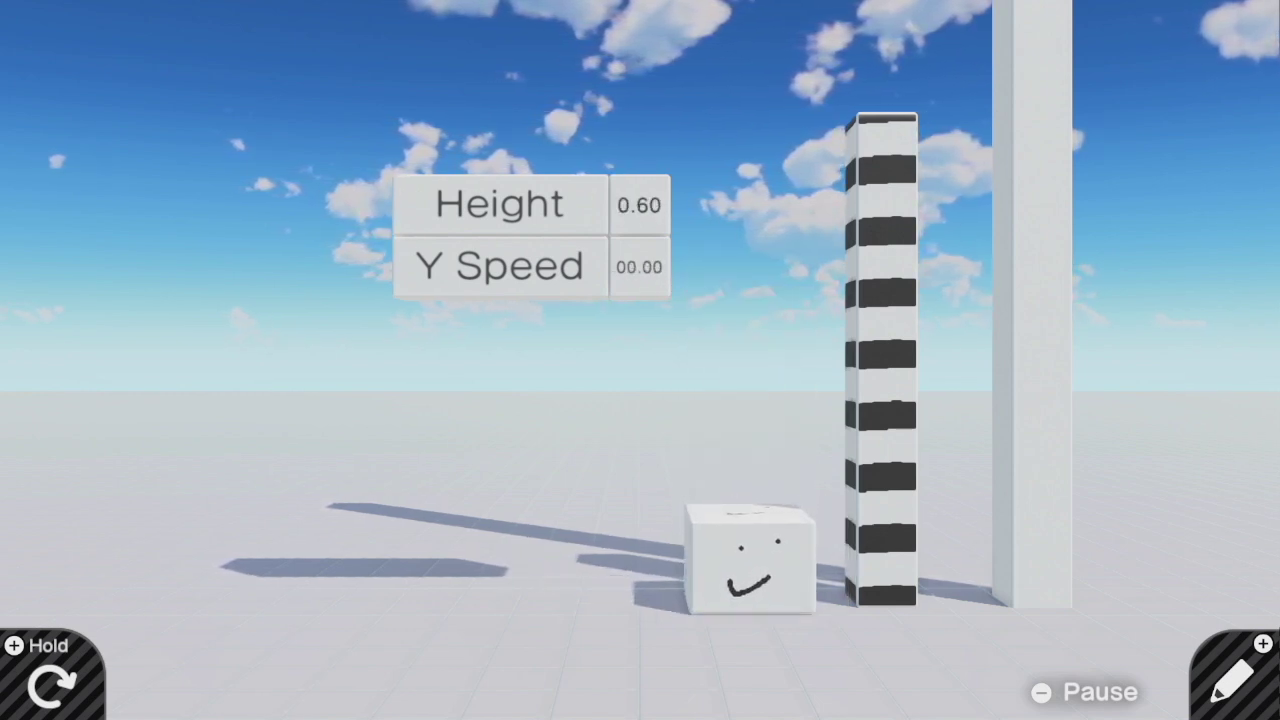
key(a)
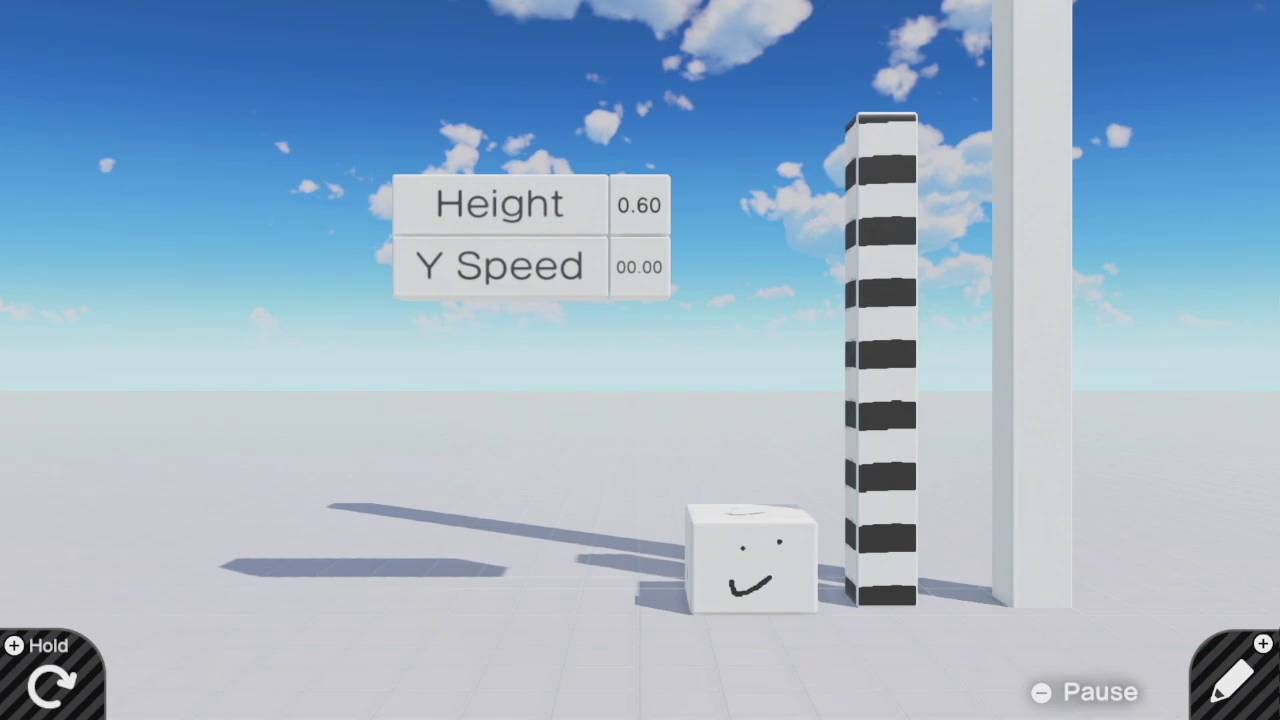
key(plus)
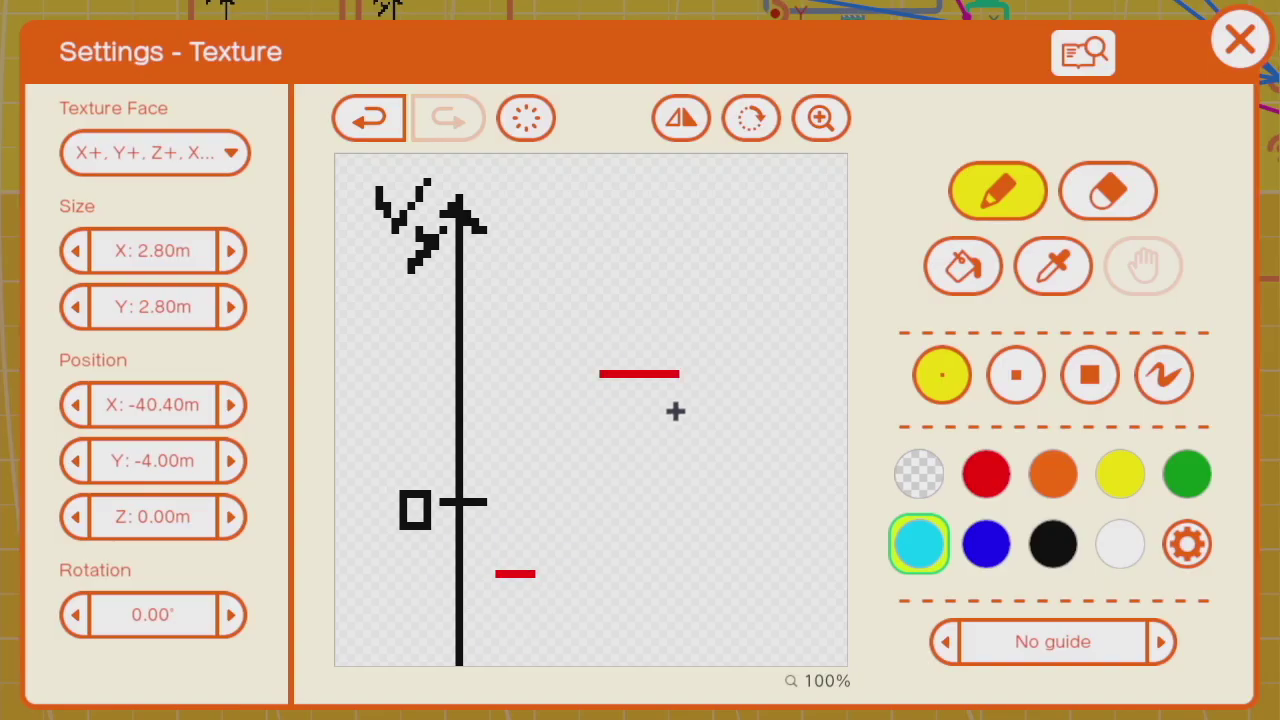
Step: Draw a cyan upward arrow between the levels of the two red marks, and a shorter cyan upward arrow beside it
mouse_move(580, 563)
mouse_down()
mouse_move(580, 412)
mouse_move(557, 420)
mouse_move(609, 420)
mouse_move(582, 399)
mouse_up()
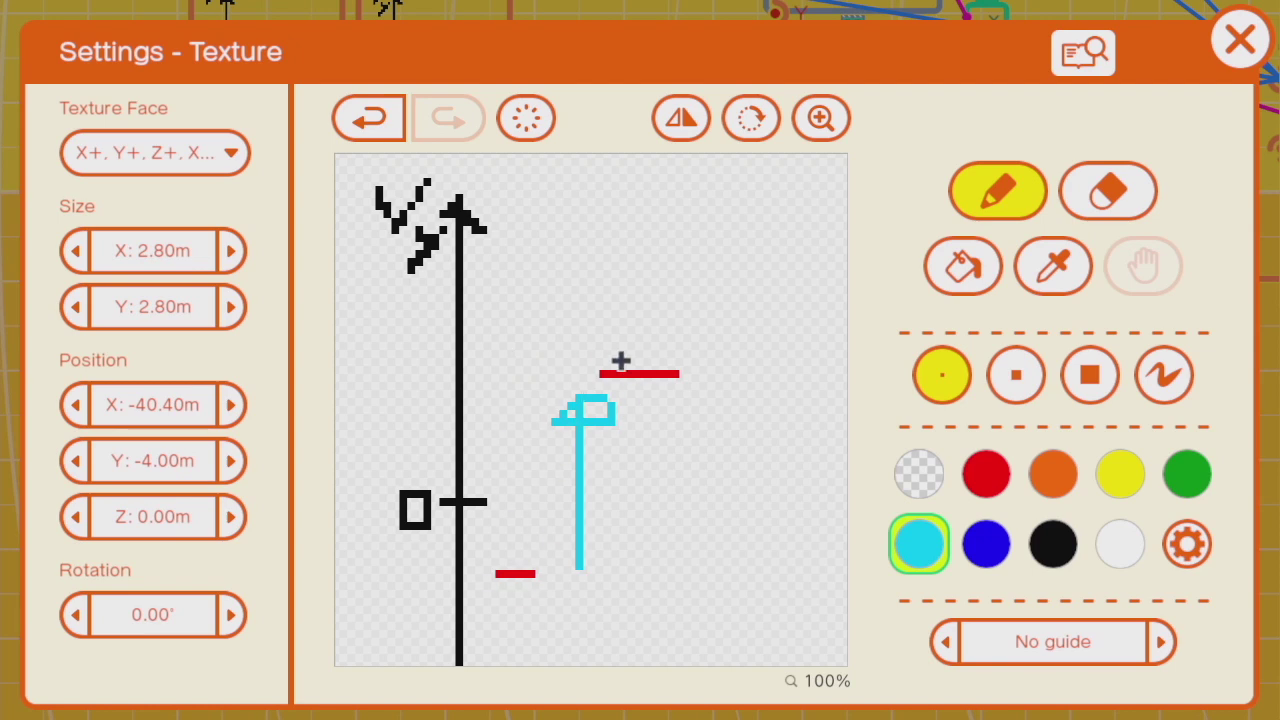
drag(586, 406, 604, 414)
mouse_move(580, 557)
mouse_down()
mouse_move(580, 195)
mouse_move(563, 217)
mouse_move(594, 217)
mouse_move(577, 200)
mouse_move(646, 197)
mouse_up()
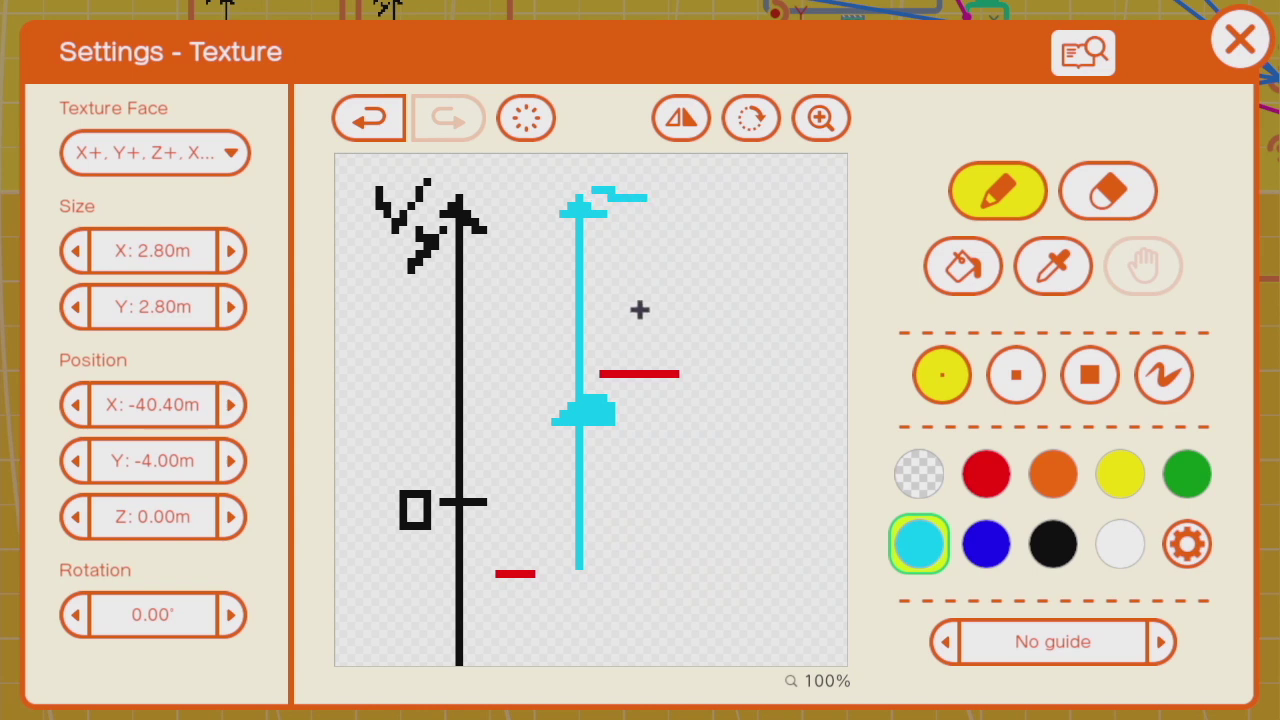
mouse_move(637, 203)
mouse_down()
mouse_move(668, 663)
mouse_move(781, 193)
mouse_move(746, 686)
mouse_move(818, 125)
mouse_move(792, 688)
mouse_move(811, 429)
mouse_move(835, 331)
mouse_up()
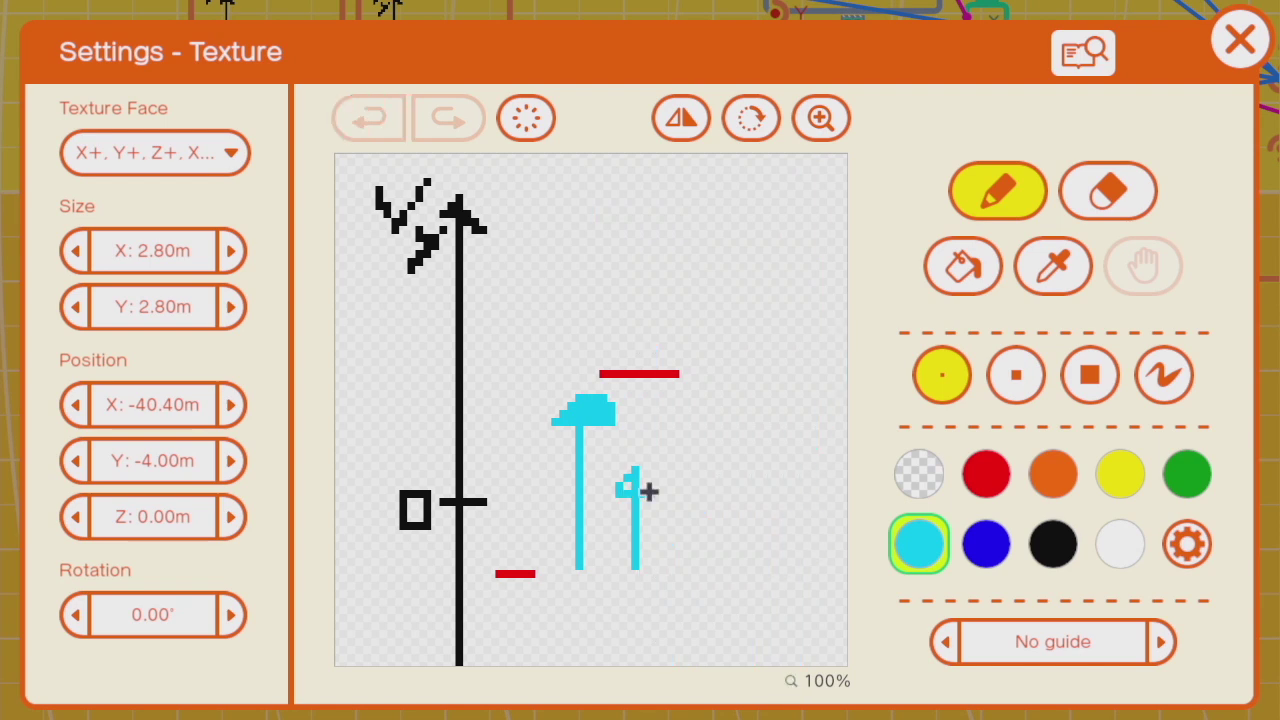
drag(648, 491, 623, 472)
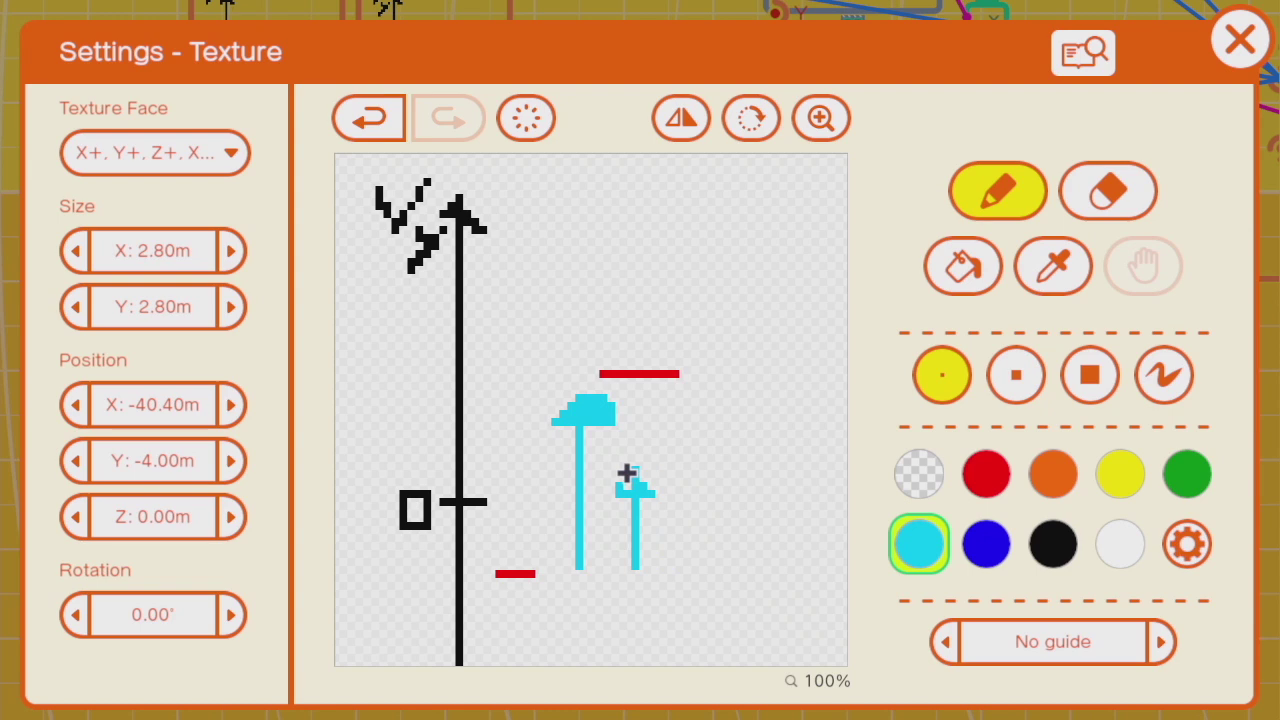
drag(629, 460, 629, 431)
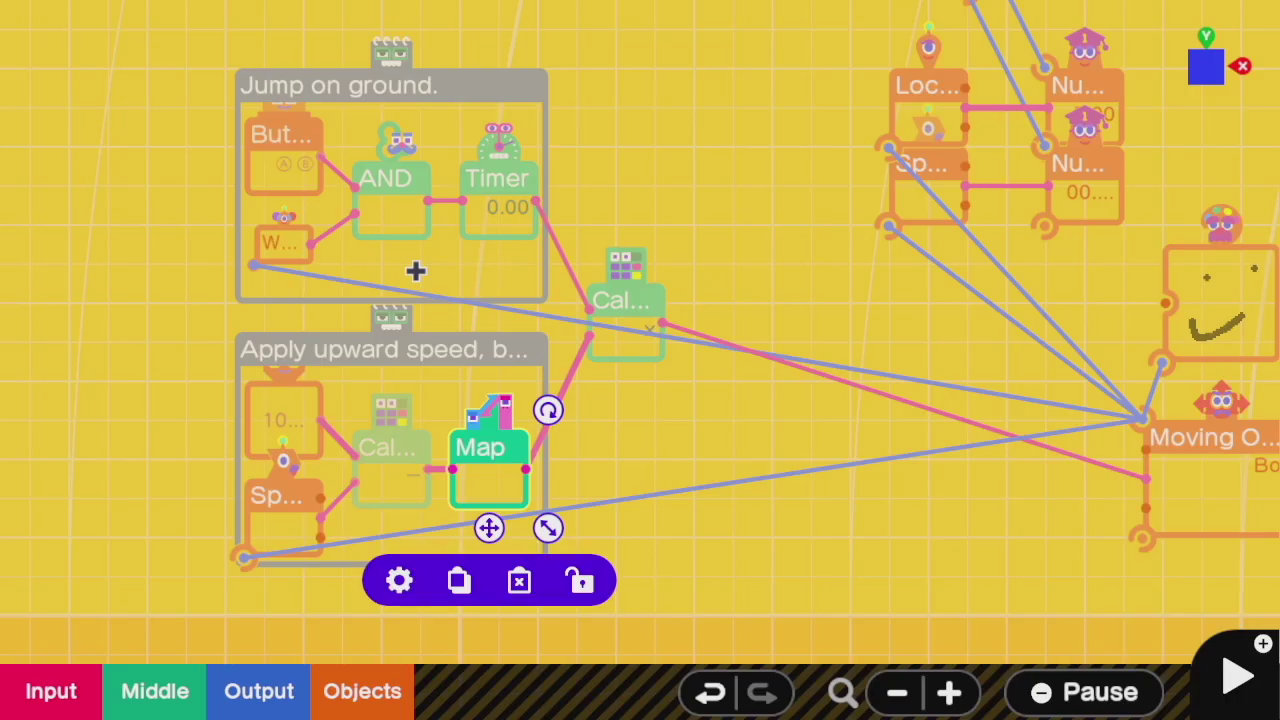
Step: Review the Map nodon's input range, output range and range restriction settings, and its link to the multiplying Calculator
click(491, 484)
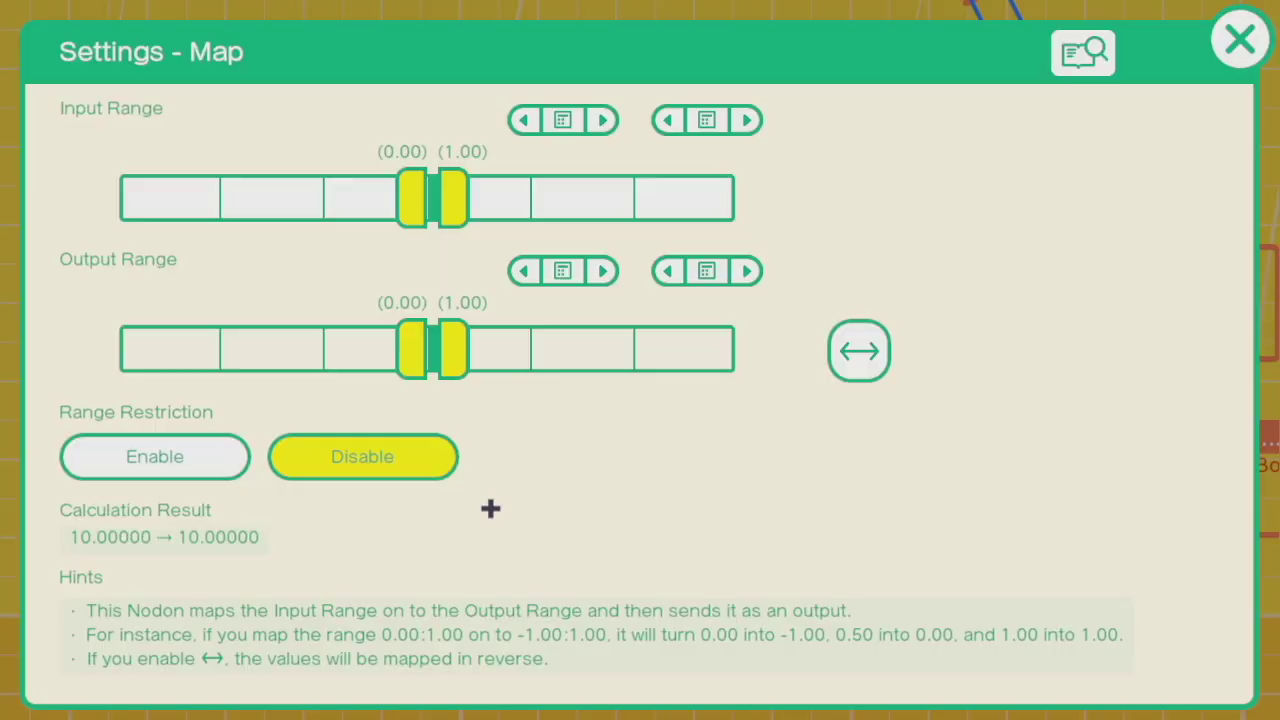
key(Escape)
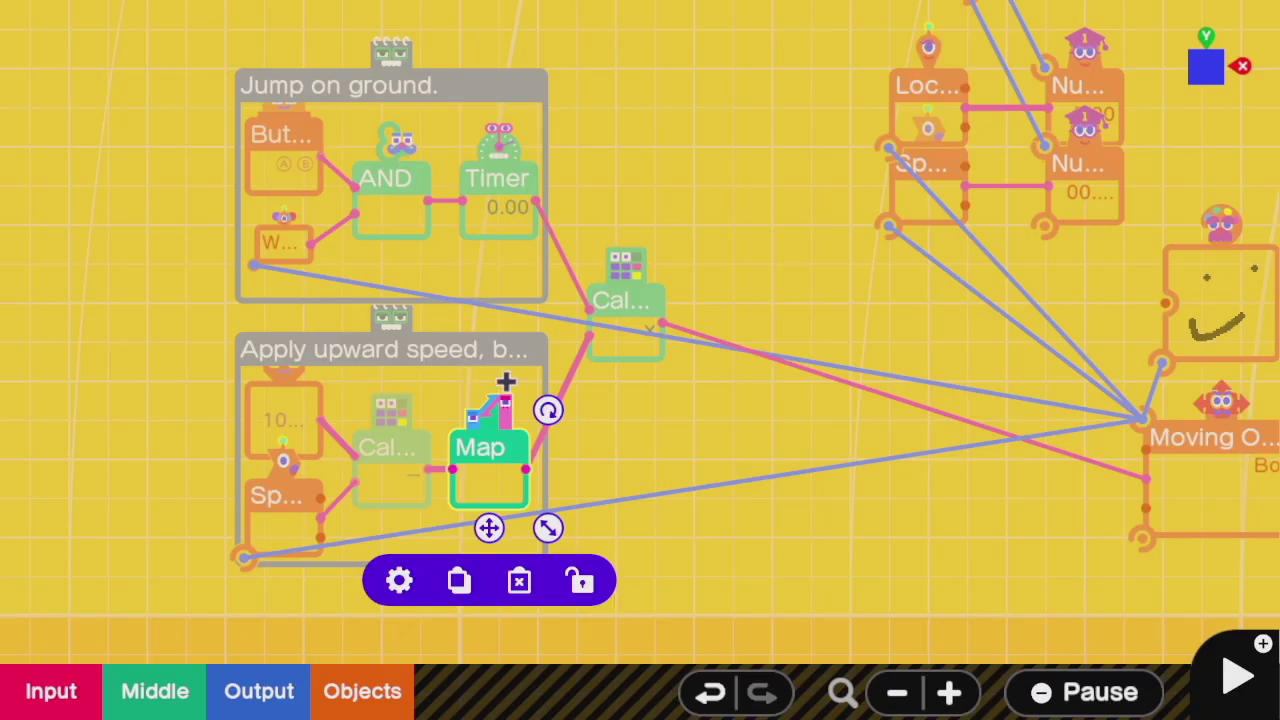
click(639, 406)
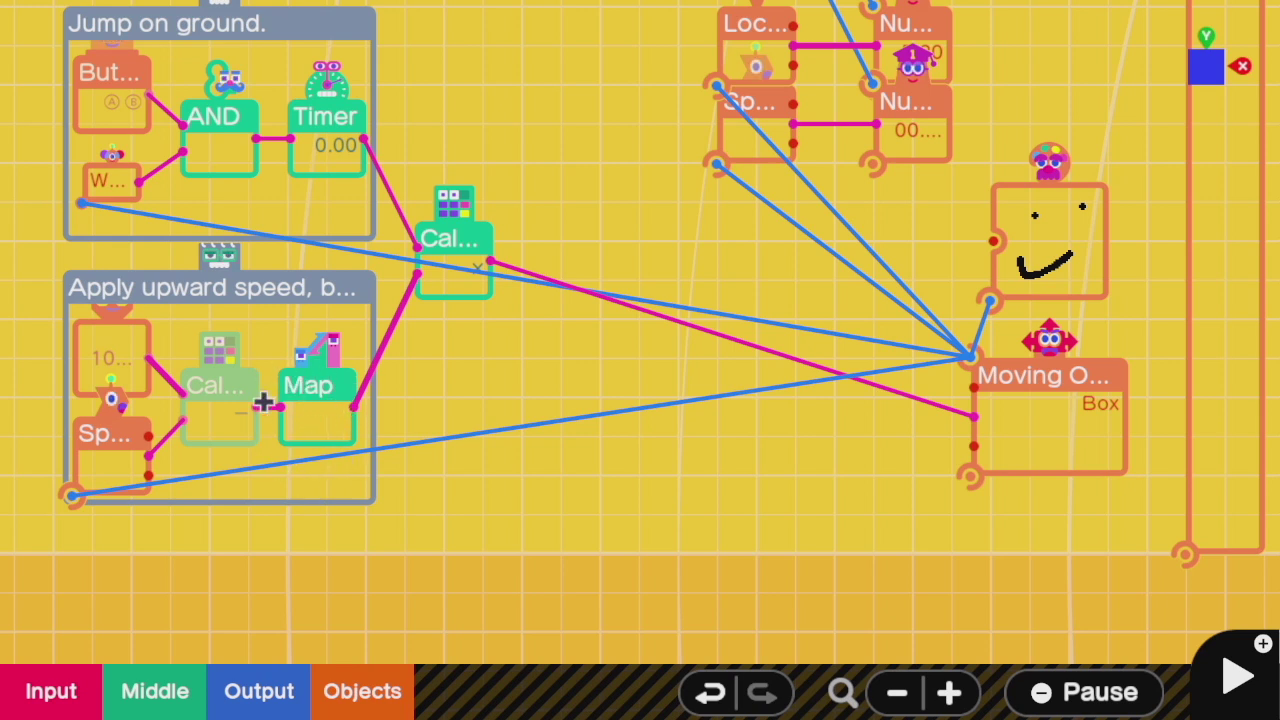
drag(263, 402, 282, 407)
scroll(325, 374, down, 1)
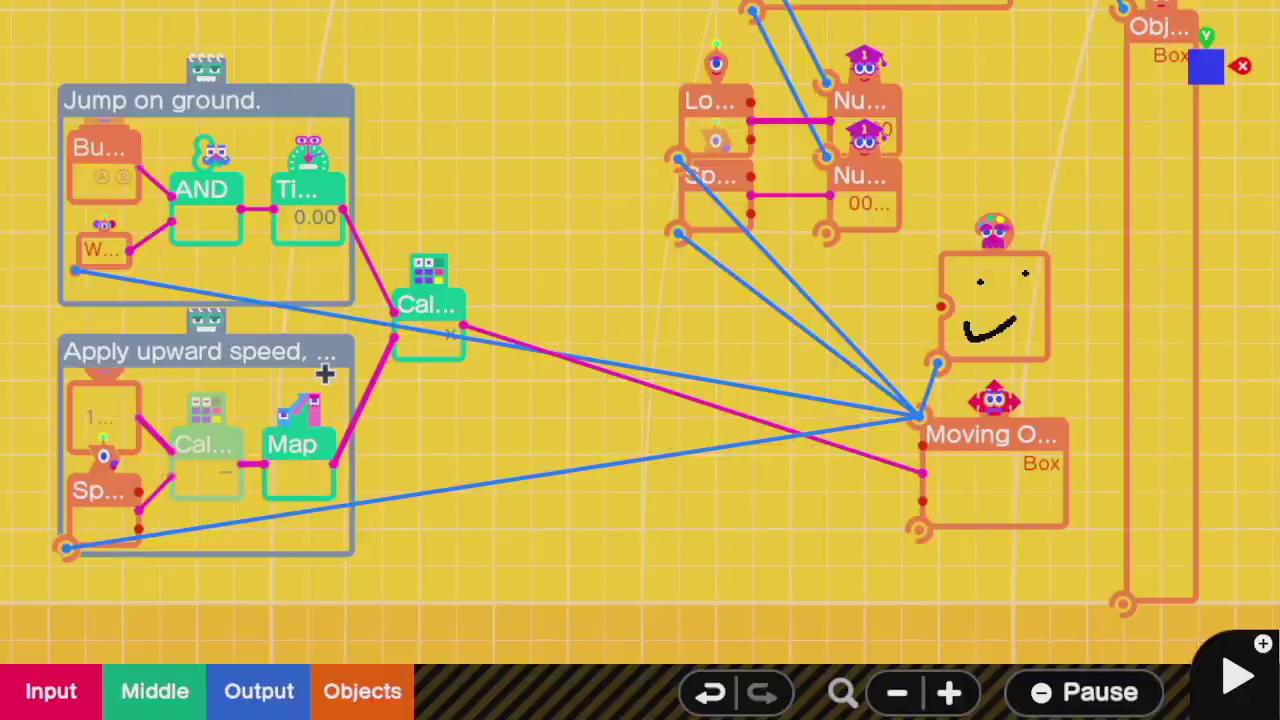
Step: Run the game with the person character and make it jump and double jump beside the striped pole
key(plus)
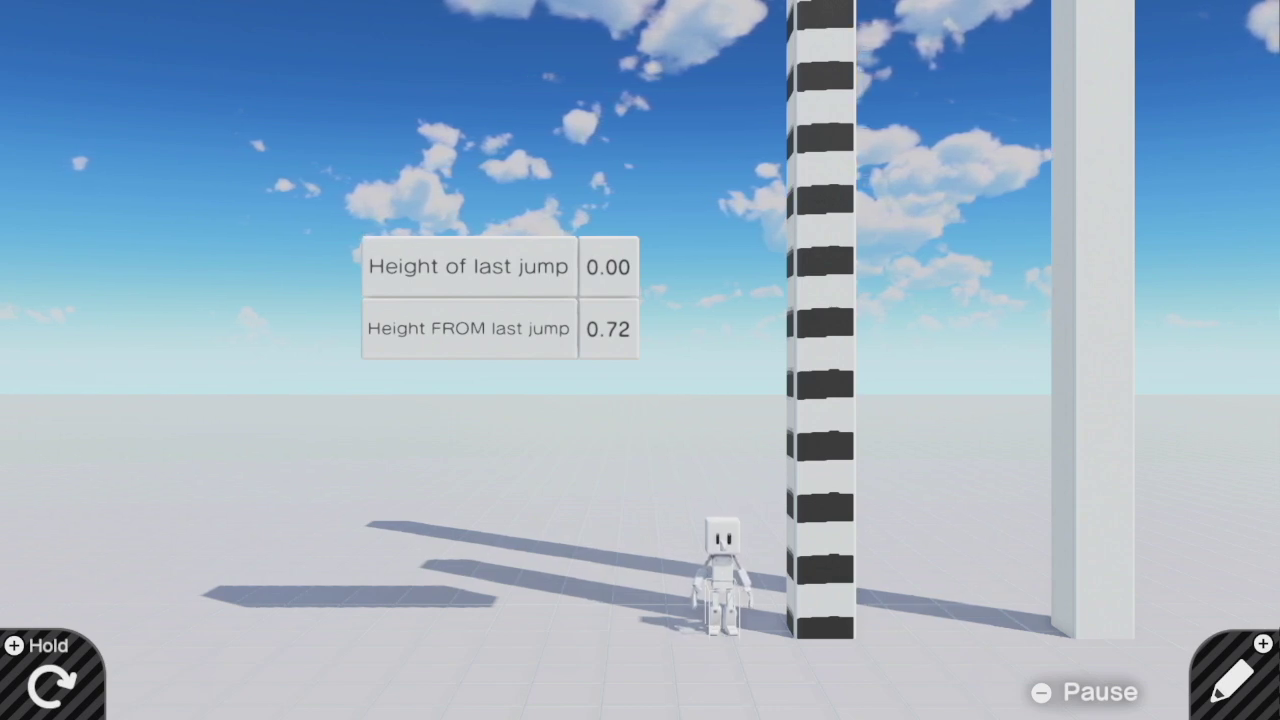
key(space)
key(space)
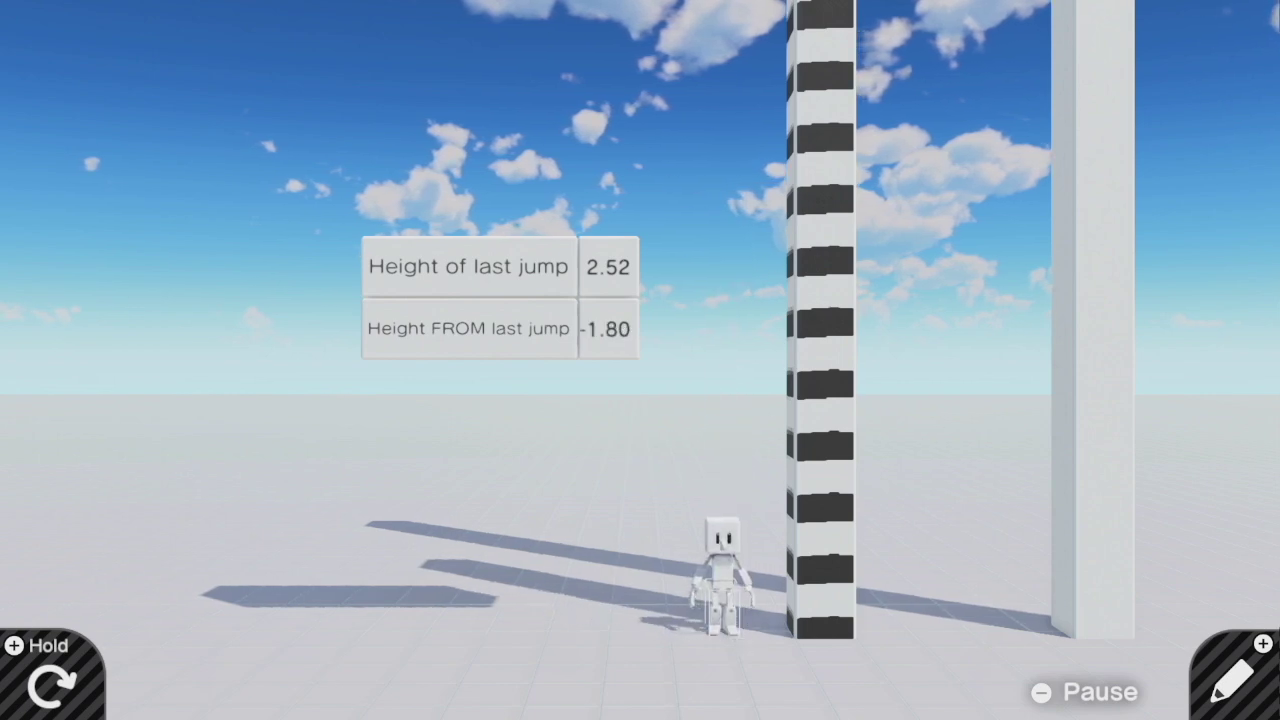
key(space)
key(space)
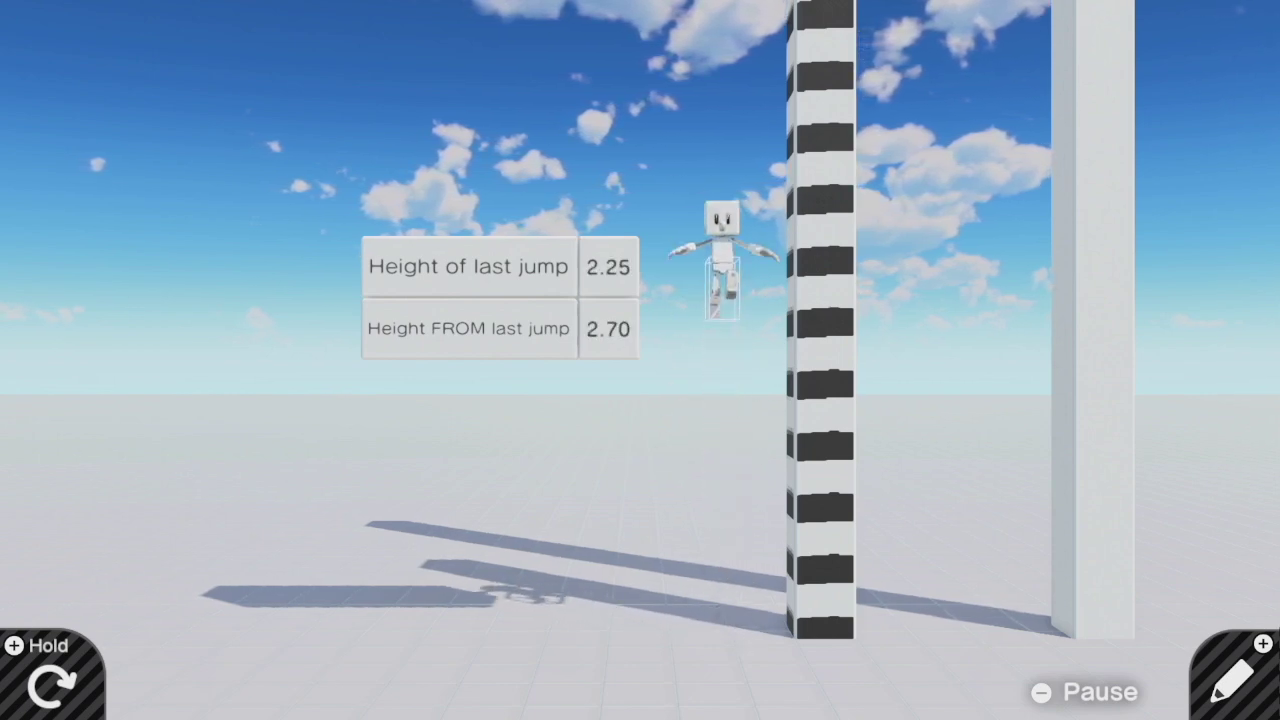
Step: Make the person character jump and double jump repeatedly while watching the height of and height from the last jump, and leave the game
key(space)
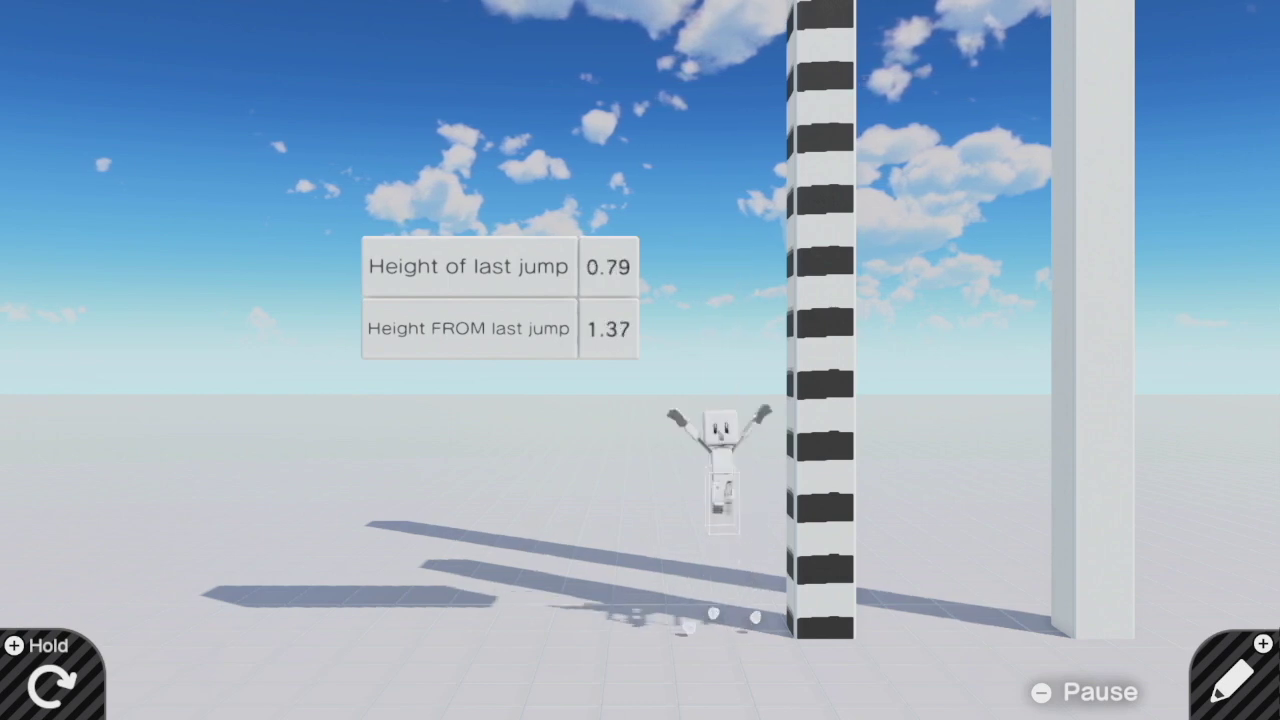
key(space)
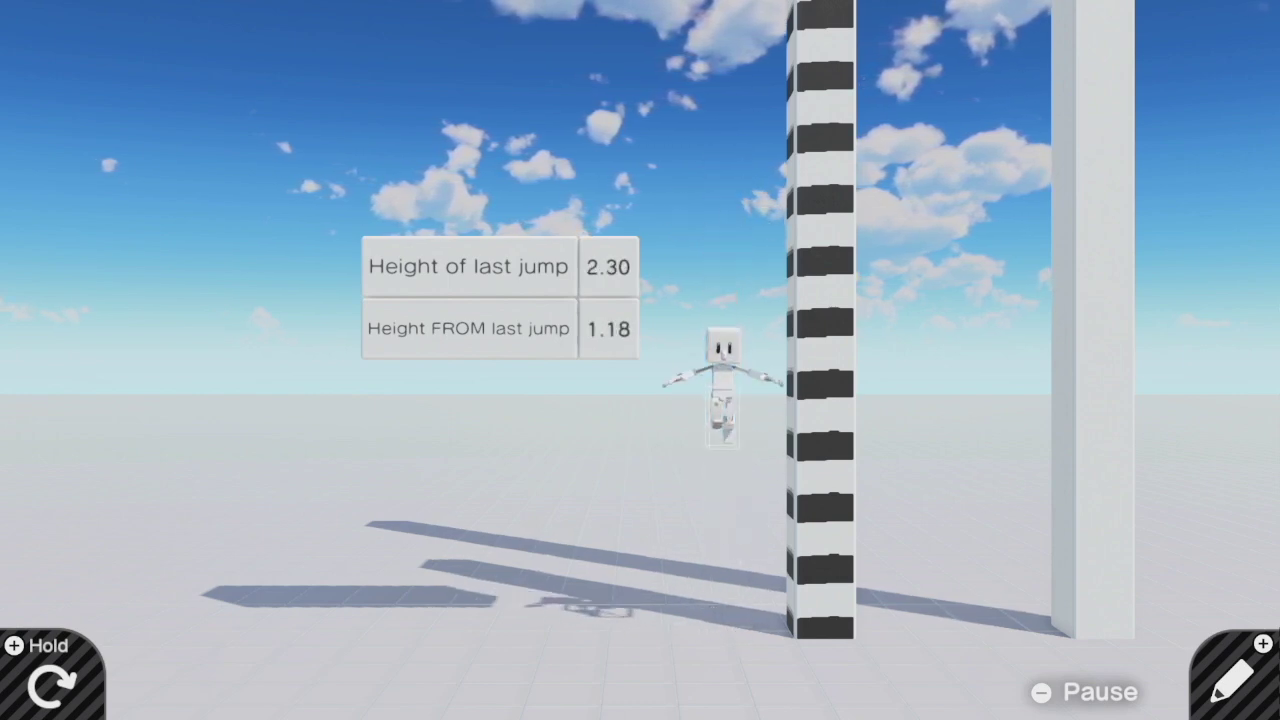
key(space)
key(space)
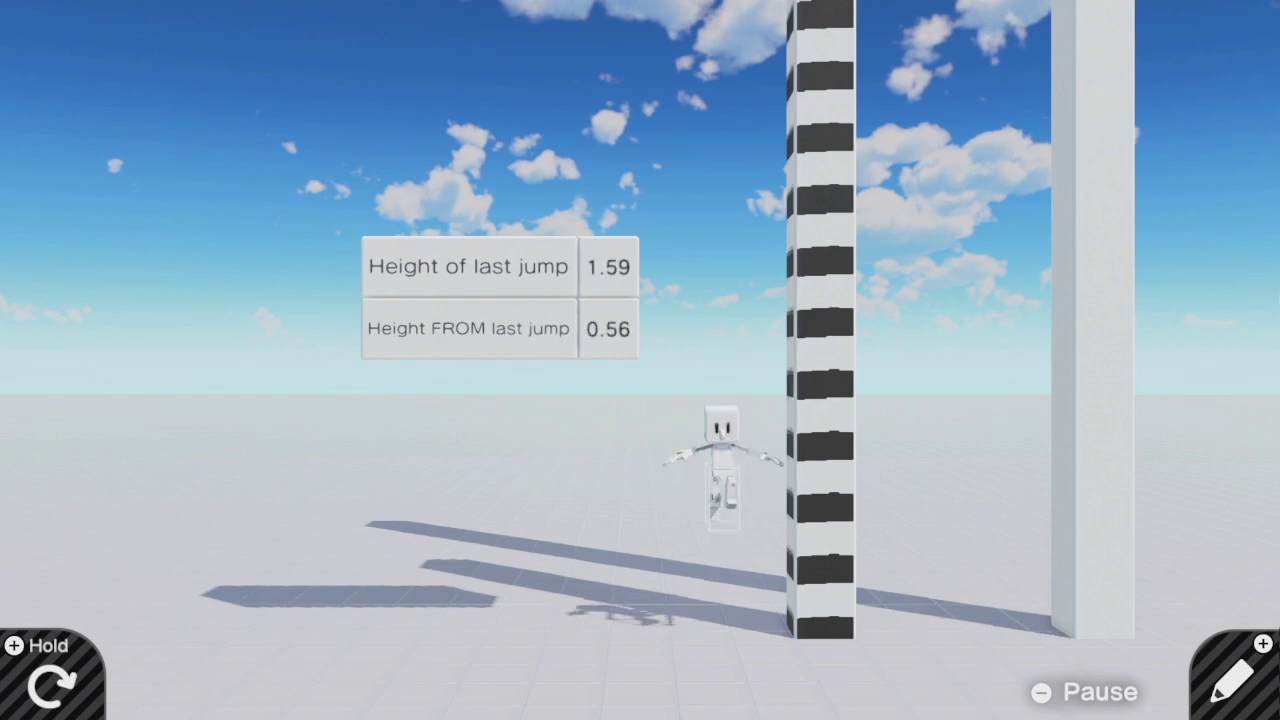
key(space)
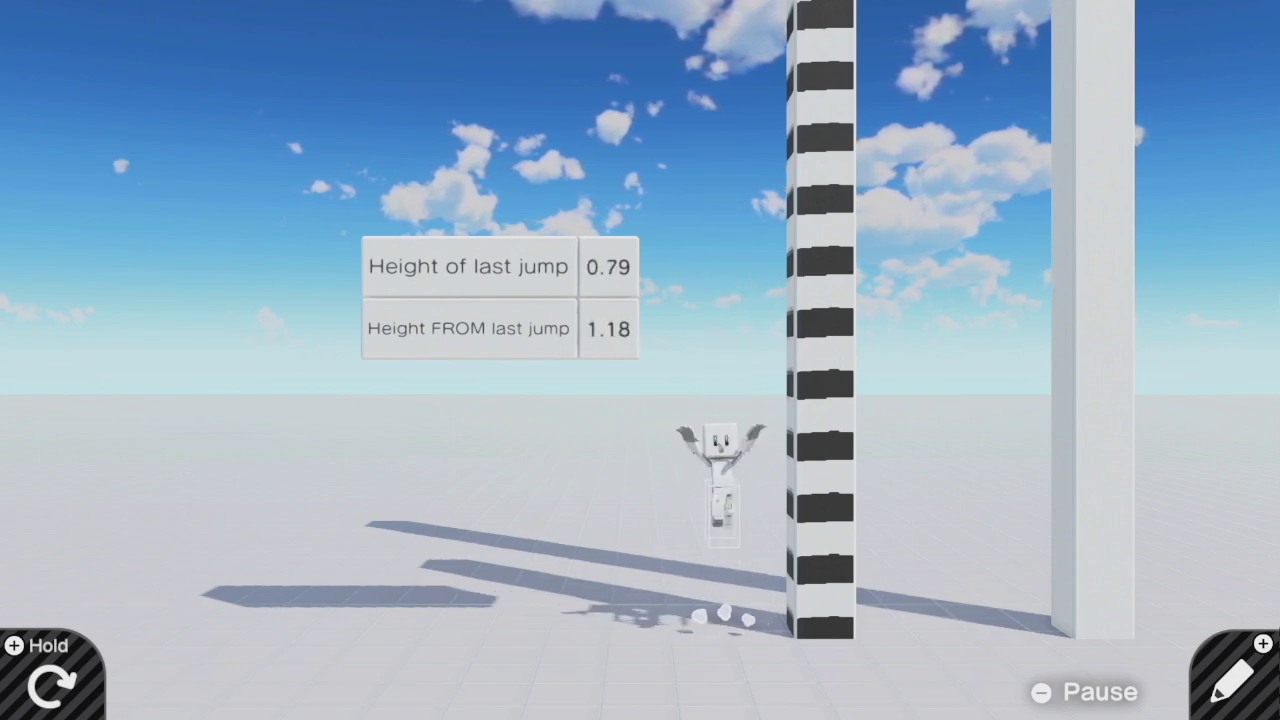
key(space)
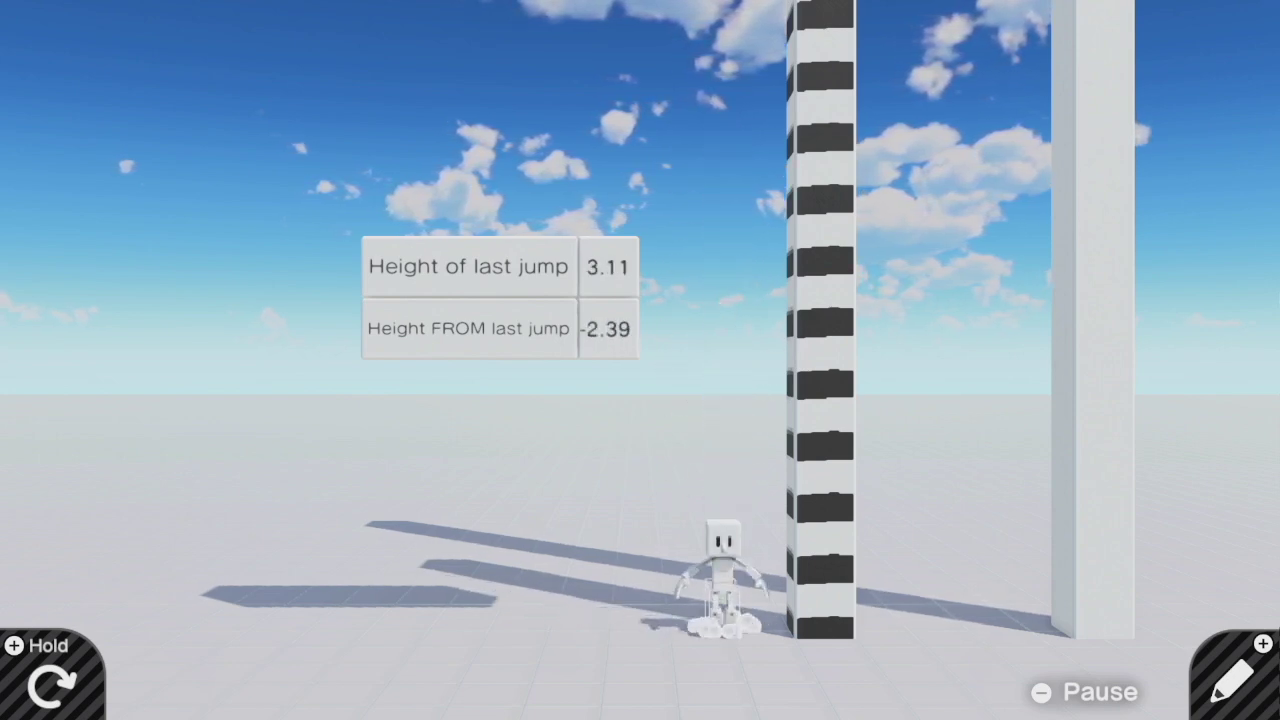
key(space)
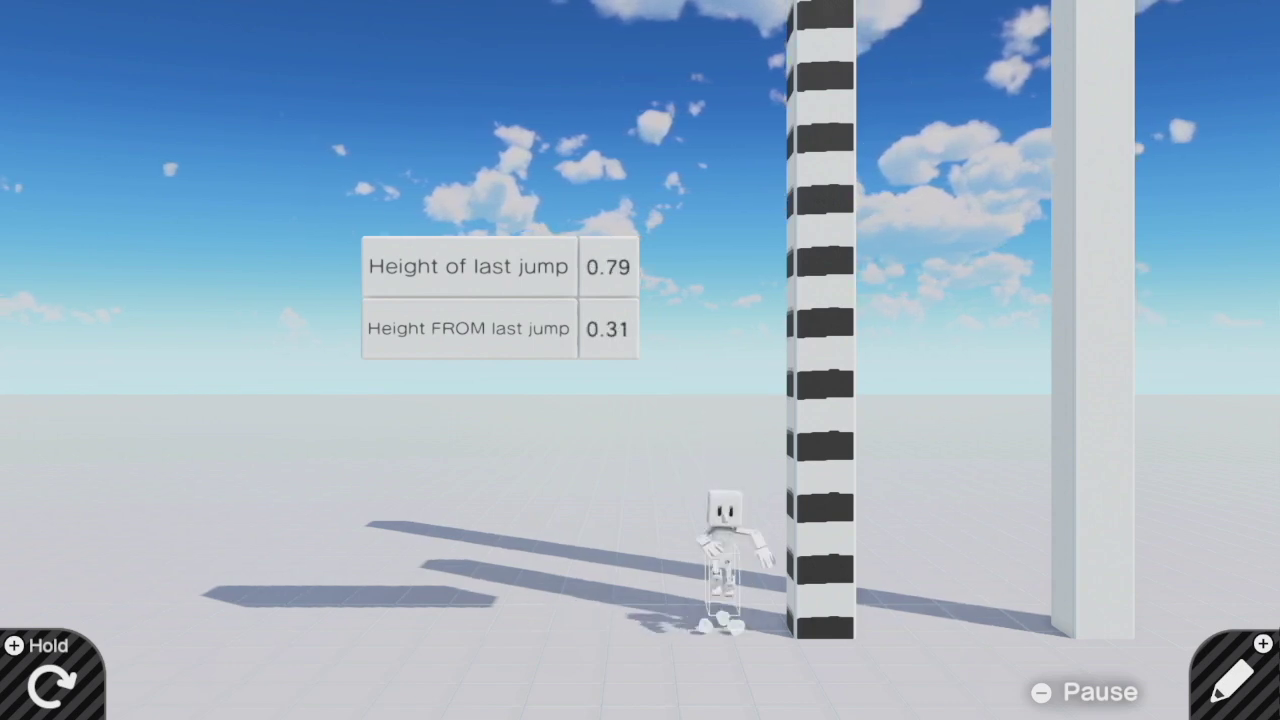
key(space)
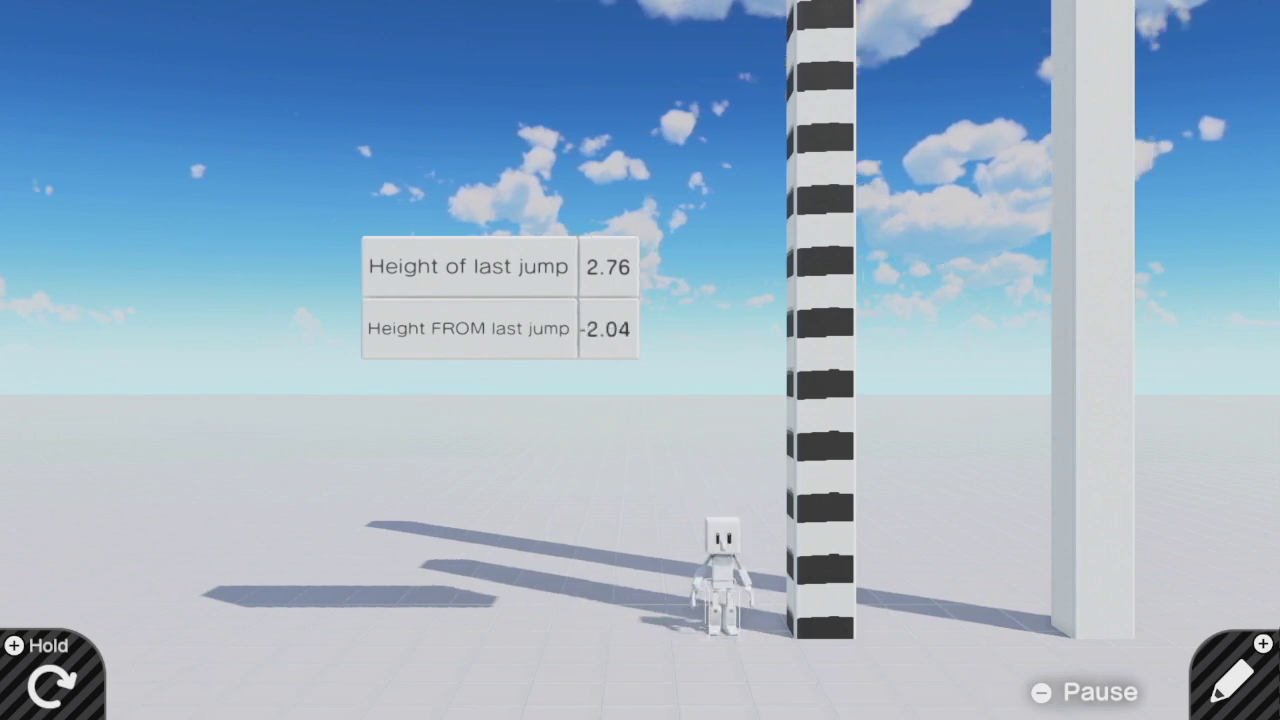
key(space)
key(space)
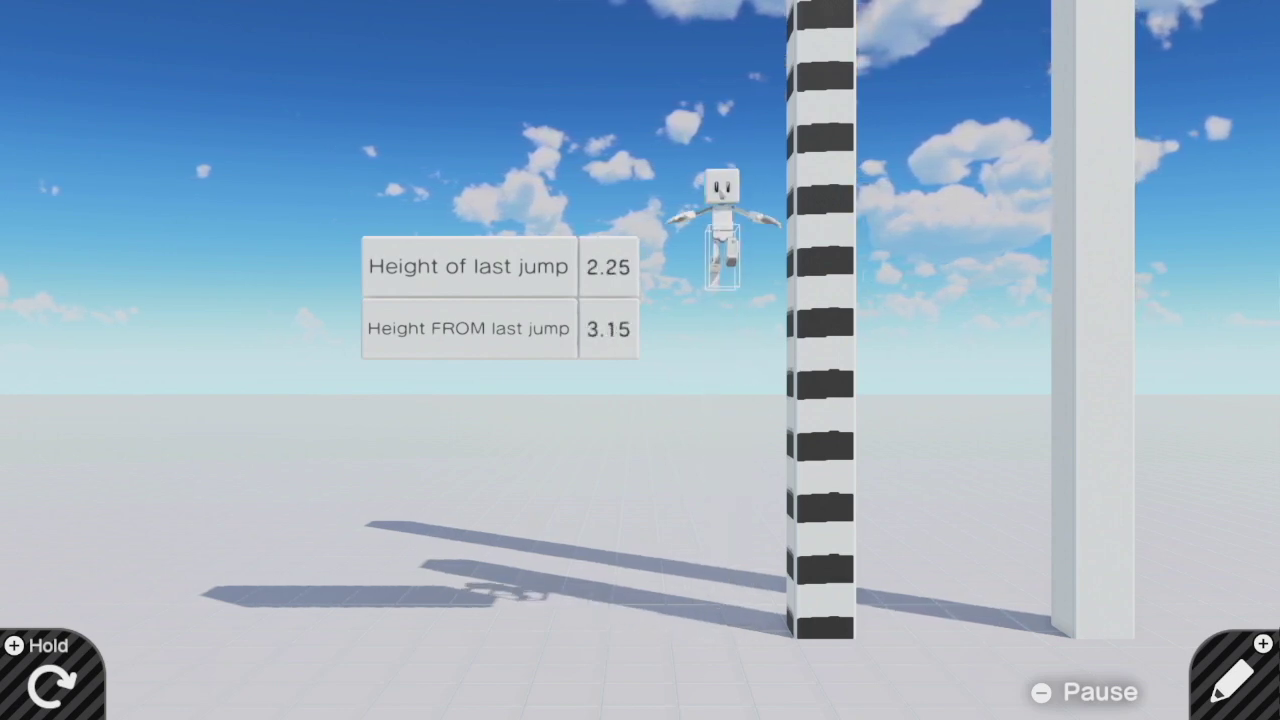
key(space)
key(space)
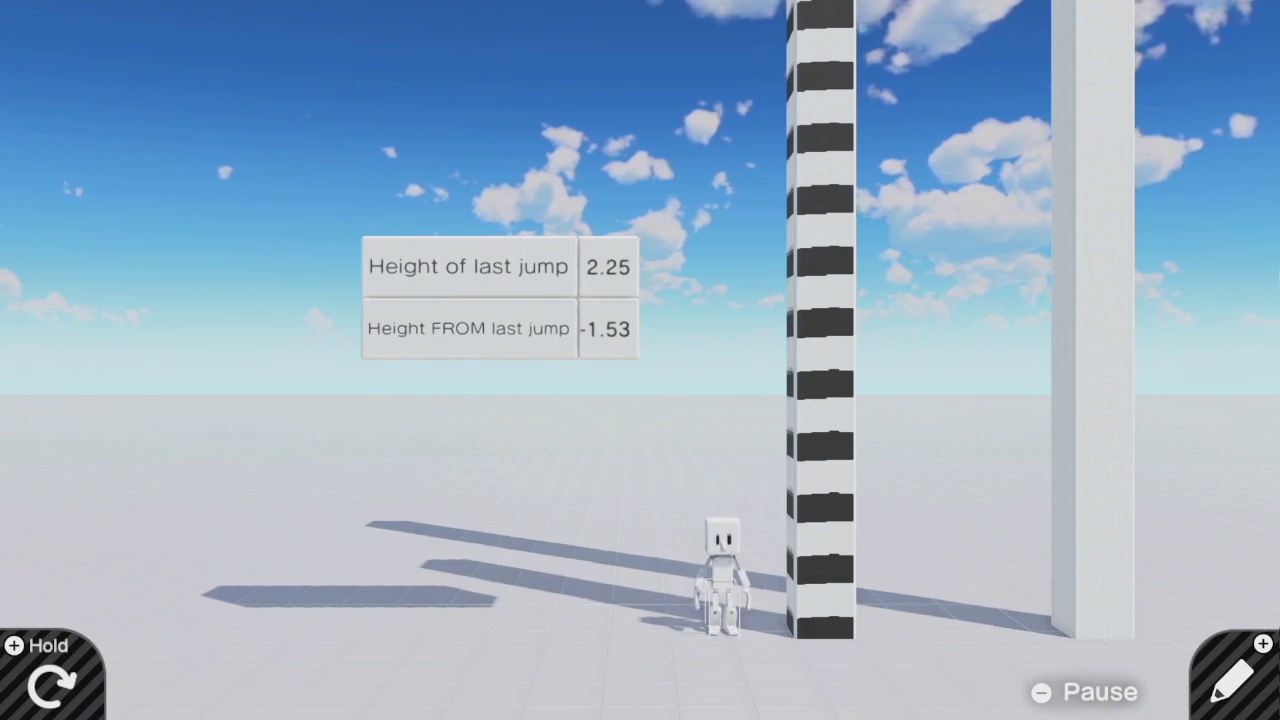
key(plus)
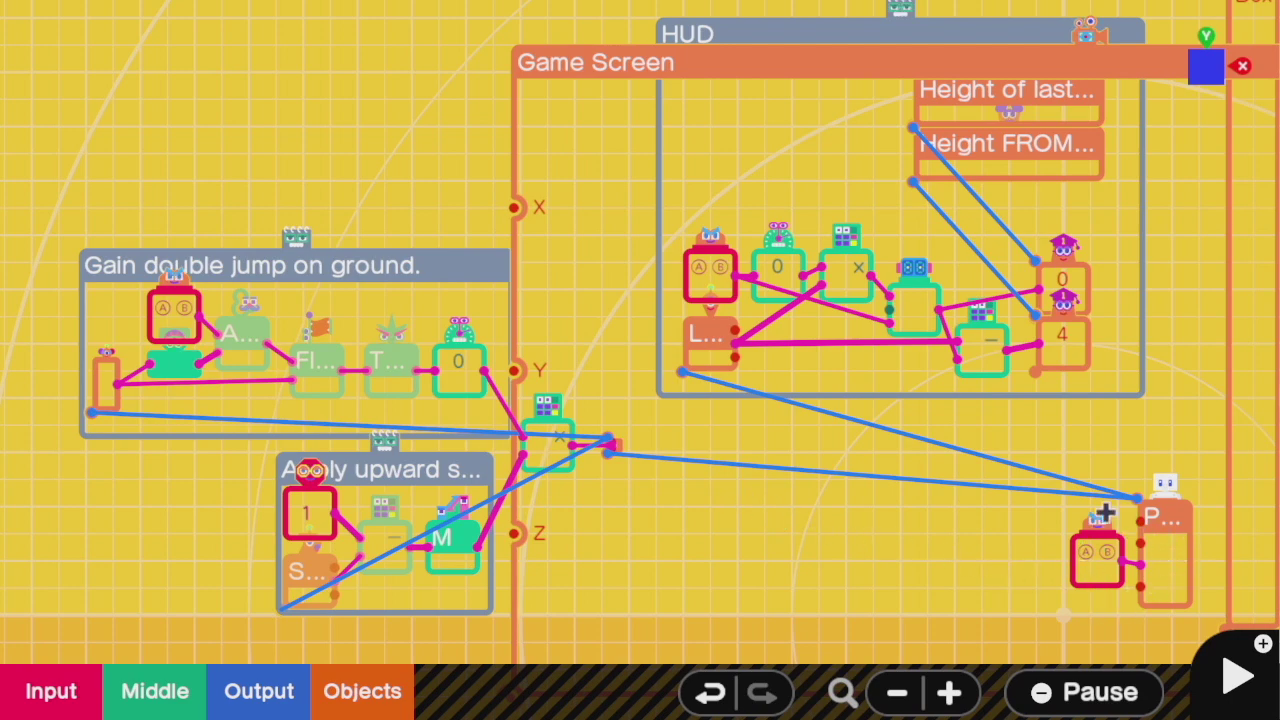
Step: Review the motion mode, size and properties in the settings of the small Moving Object nodon fed by the multiplying Calculator
scroll(617, 445, up, 3)
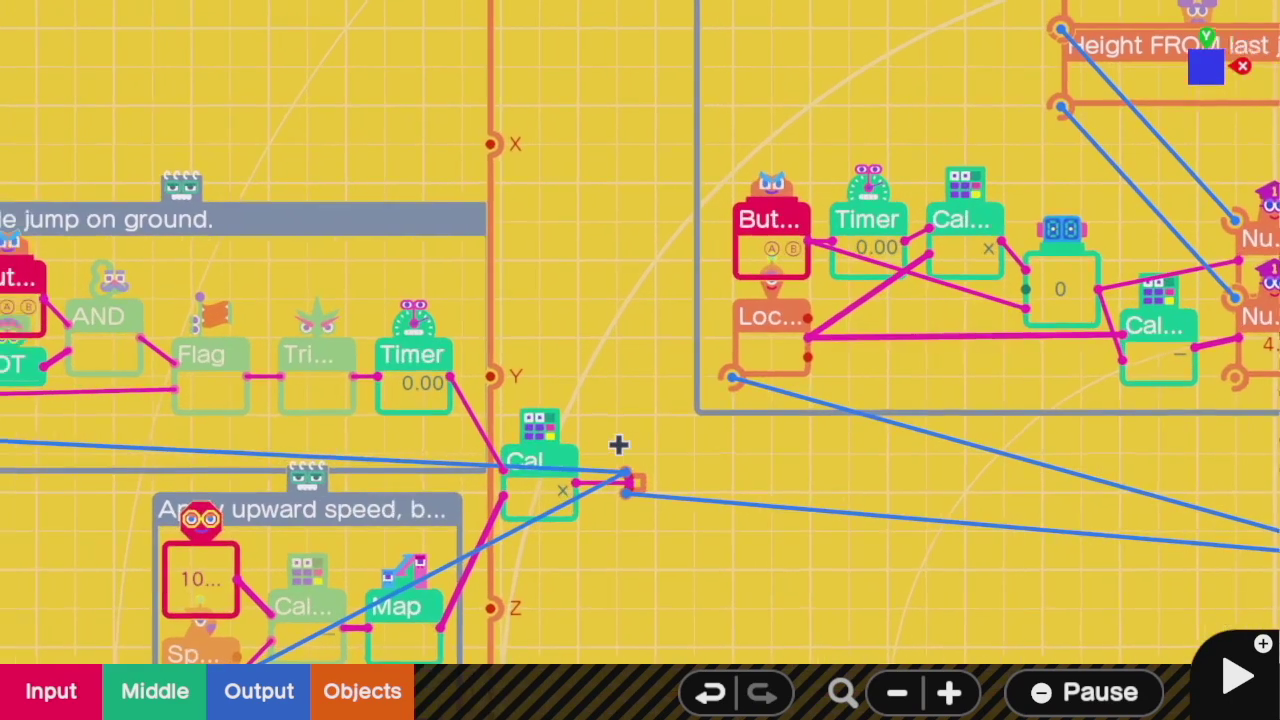
scroll(700, 459, left, 3)
click(882, 380)
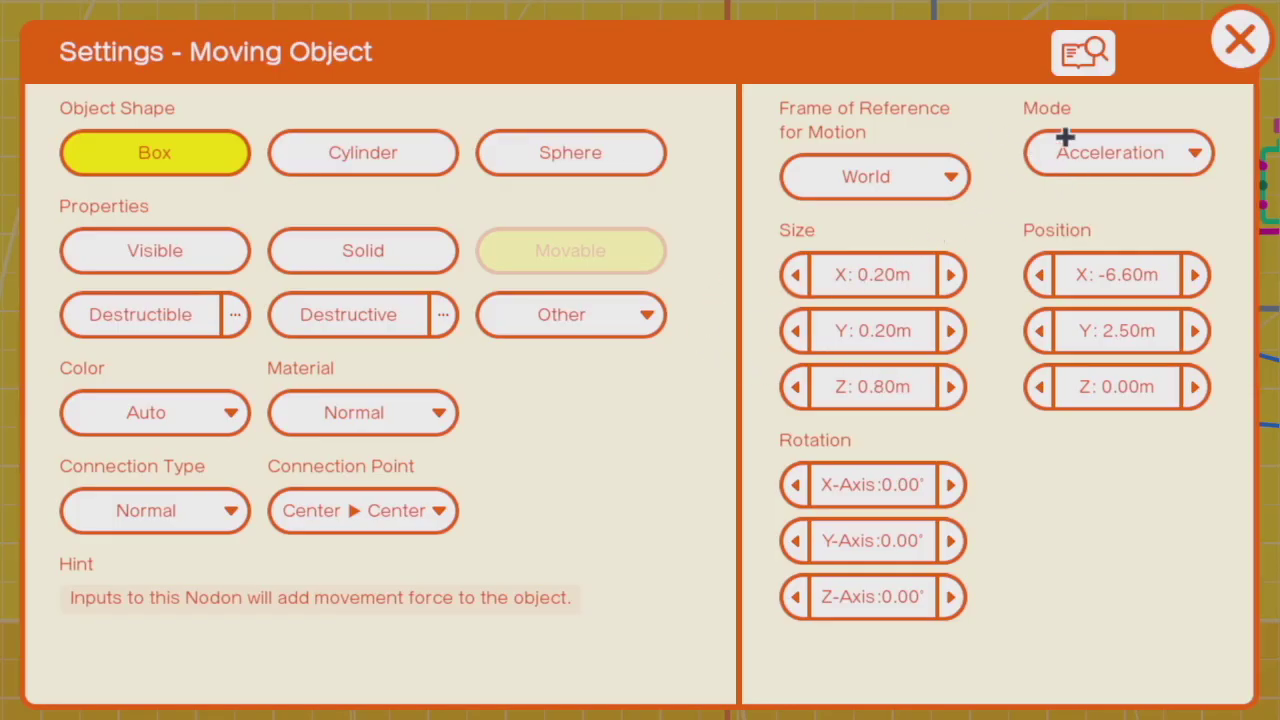
key(Escape)
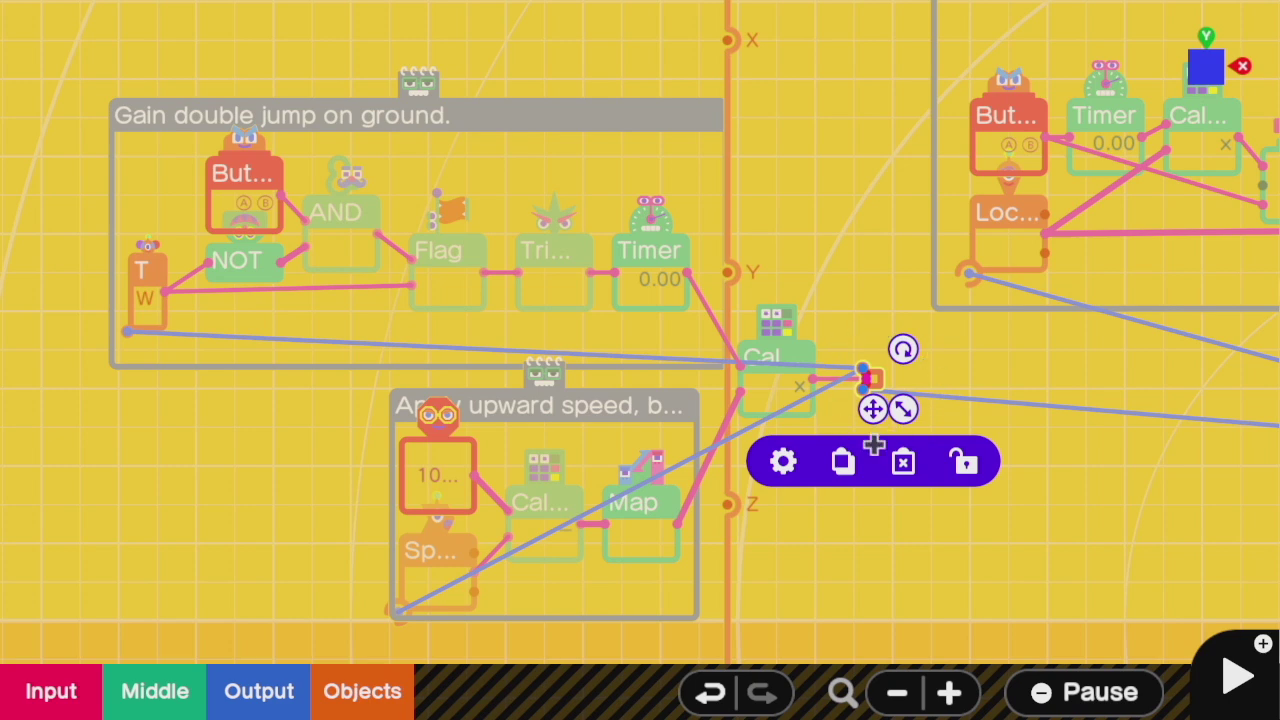
click(779, 462)
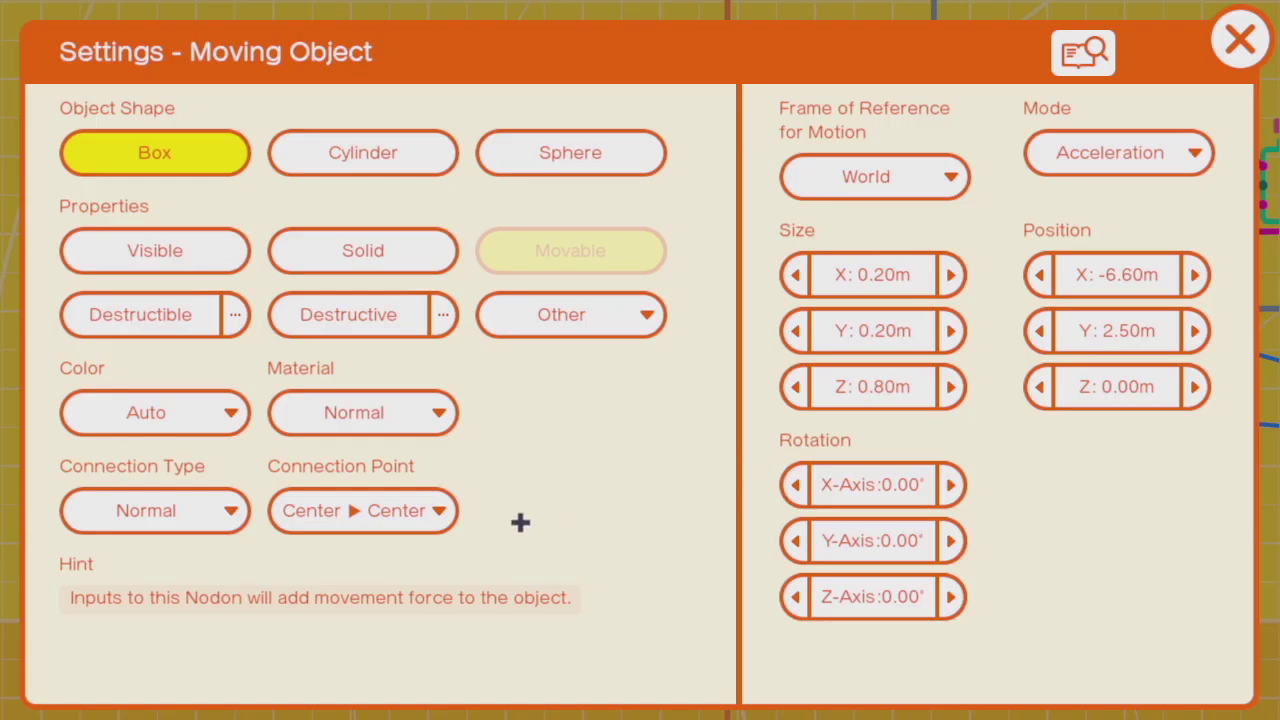
key(Escape)
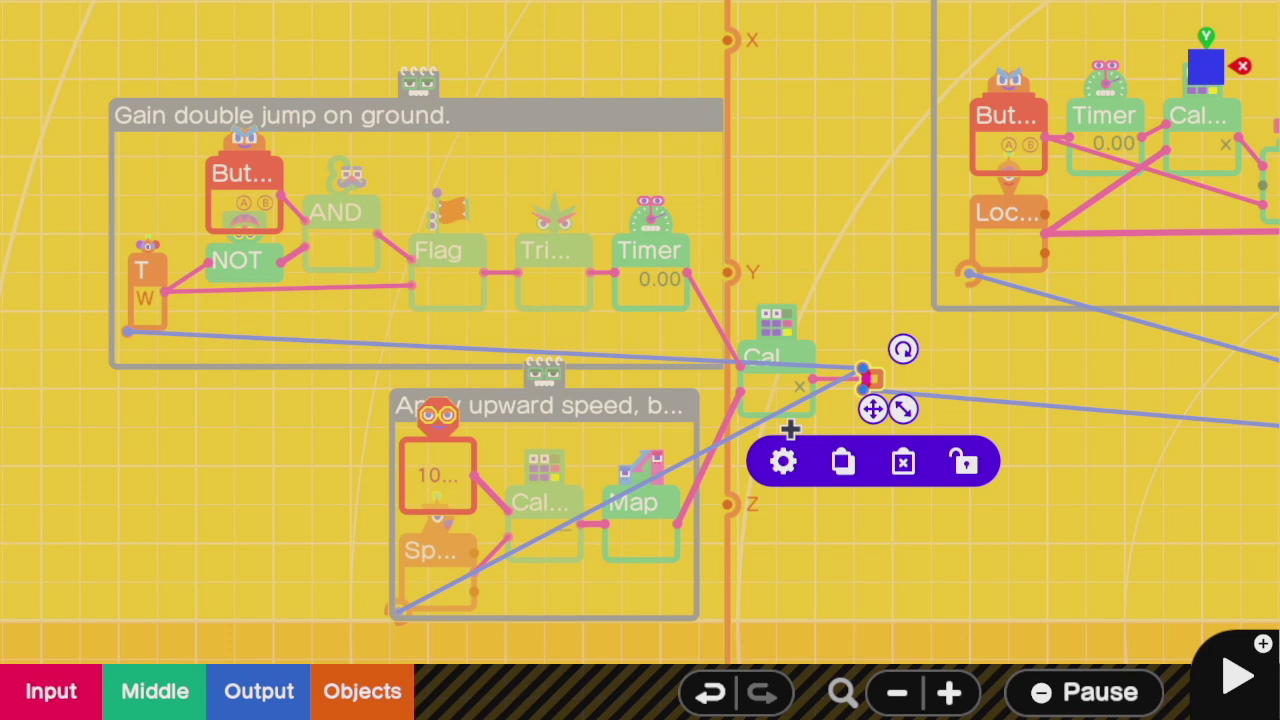
Step: Examine the double jump nodon groups and trace the Map nodon's link through the Calculator to the Moving Object
scroll(790, 430, down, 3)
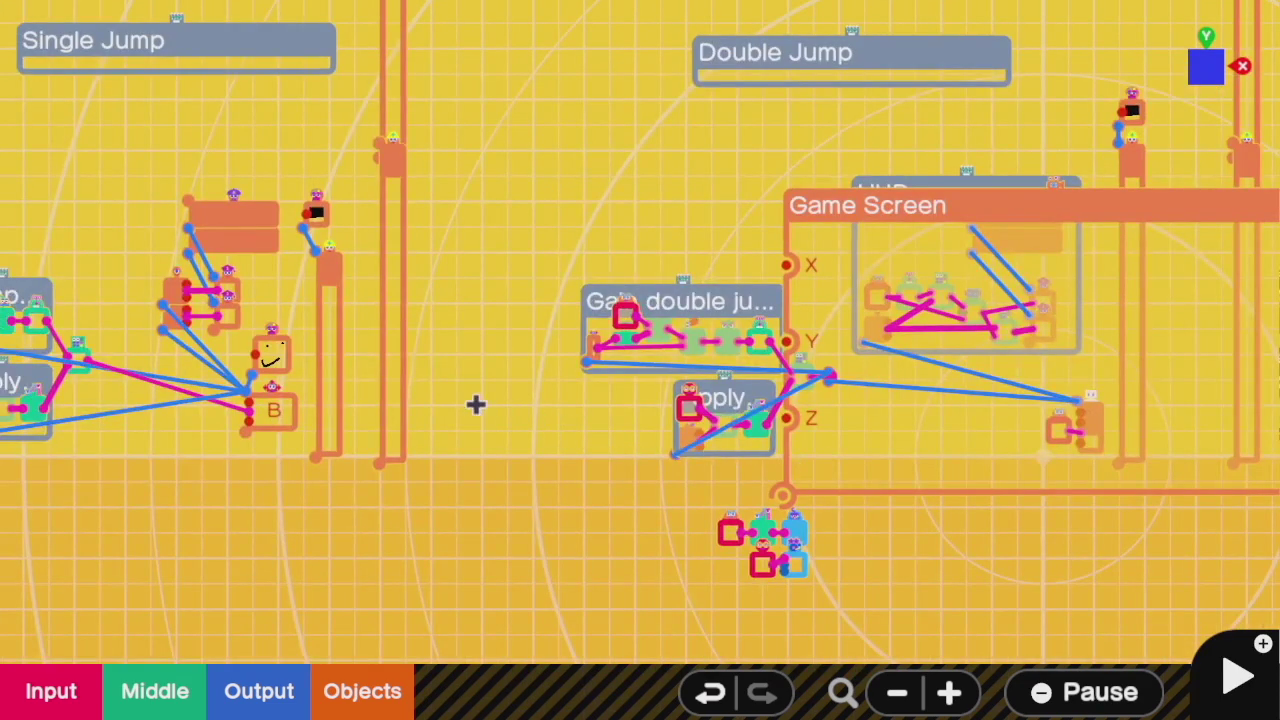
scroll(416, 380, right, 3)
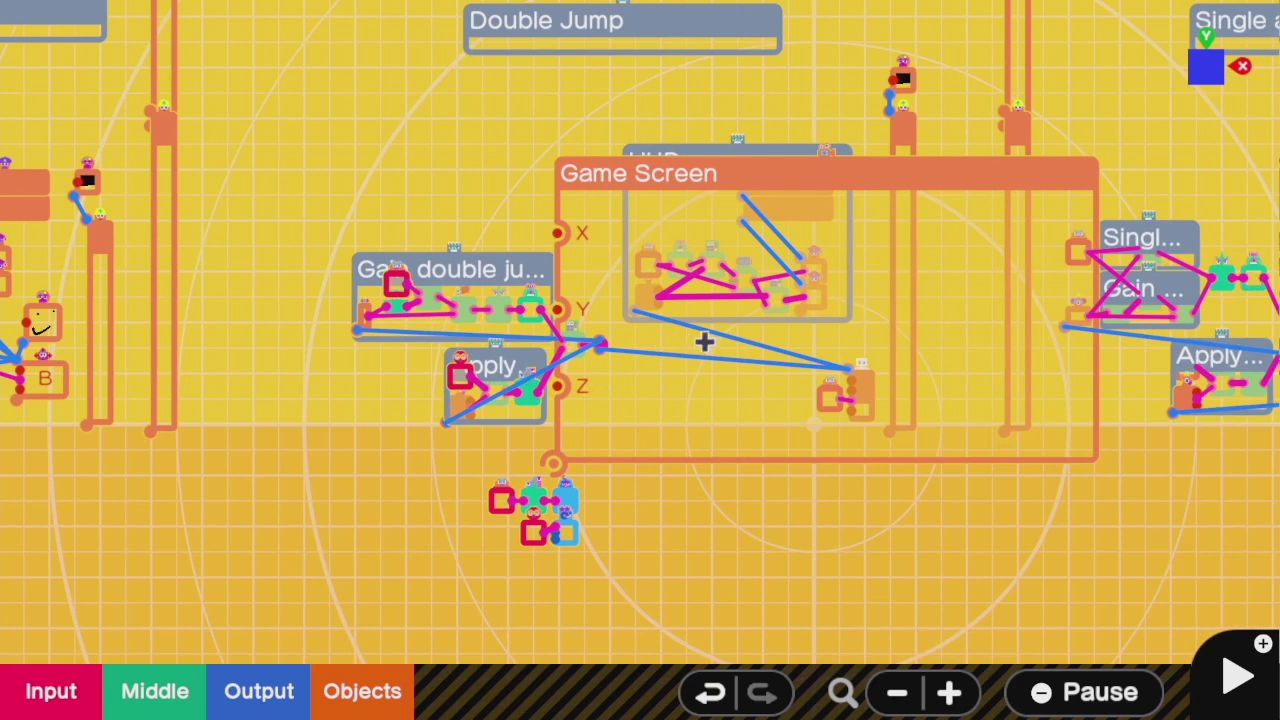
scroll(760, 423, left, 2)
scroll(752, 368, up, 5)
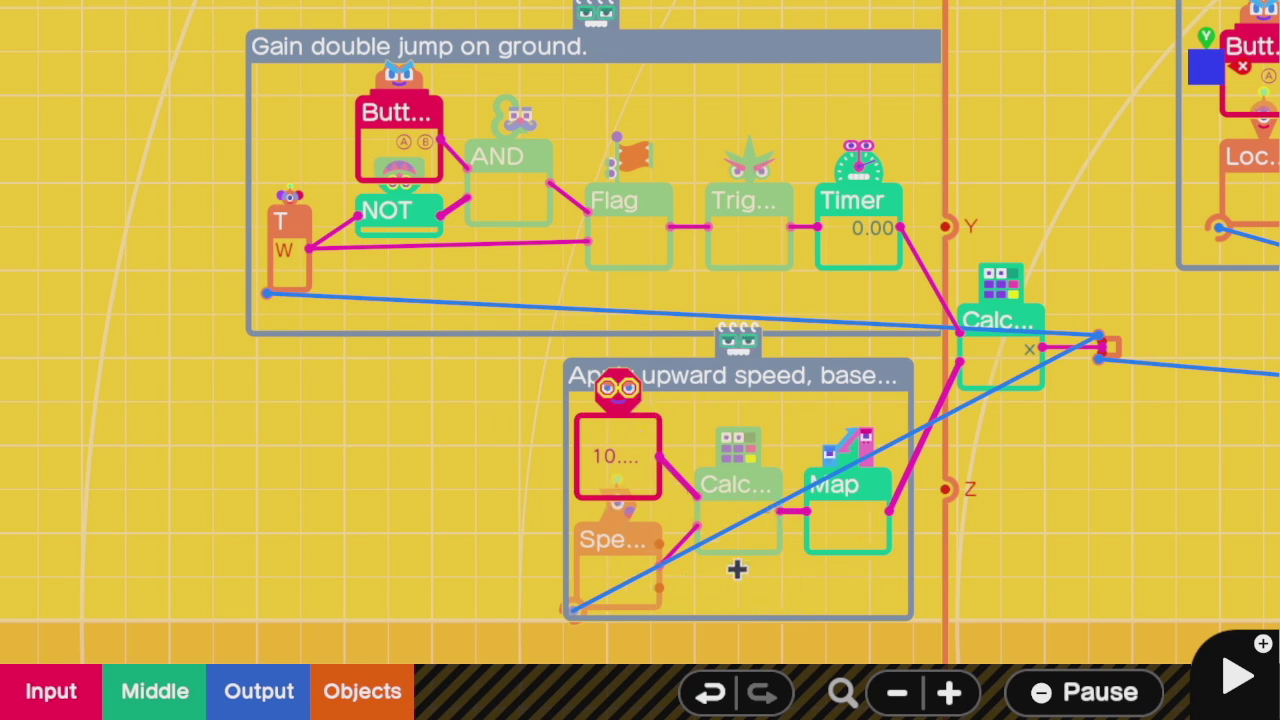
double_click(834, 517)
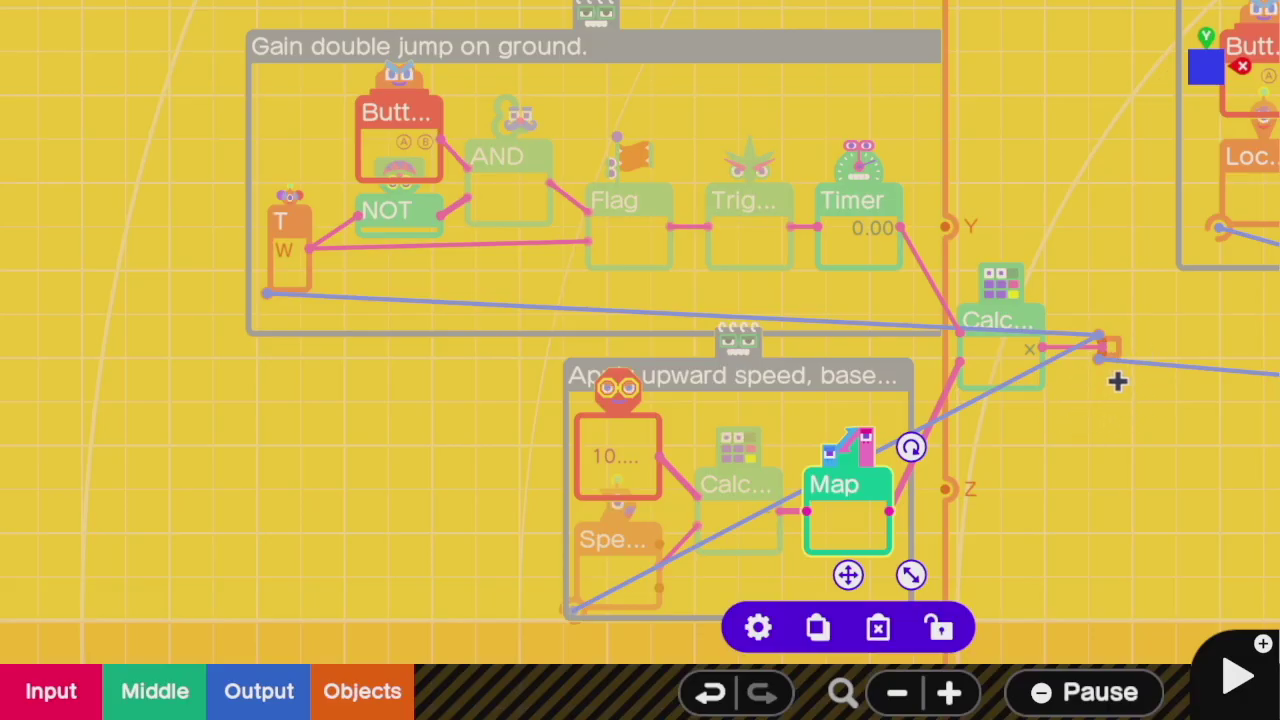
click(1110, 345)
Step: Run the game, make the person character double jump while watching the height table, and return to the nodon program
key(plus)
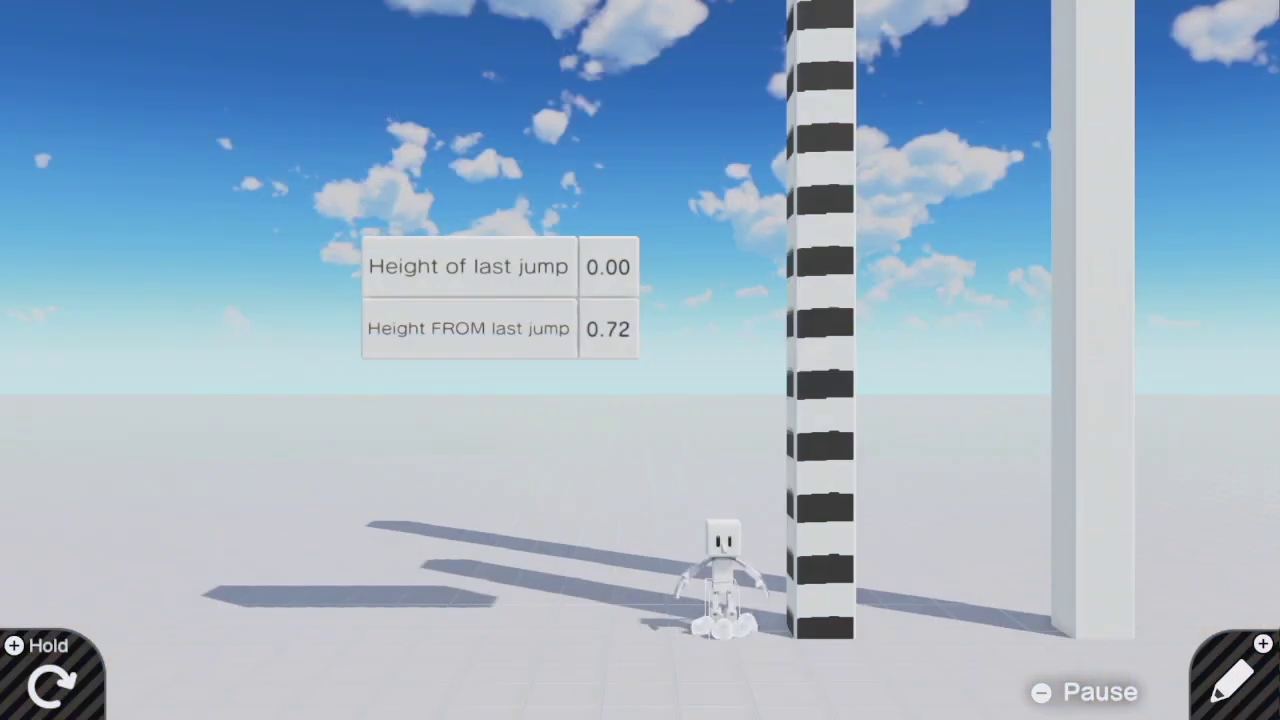
key(a)
key(a)
key(space)
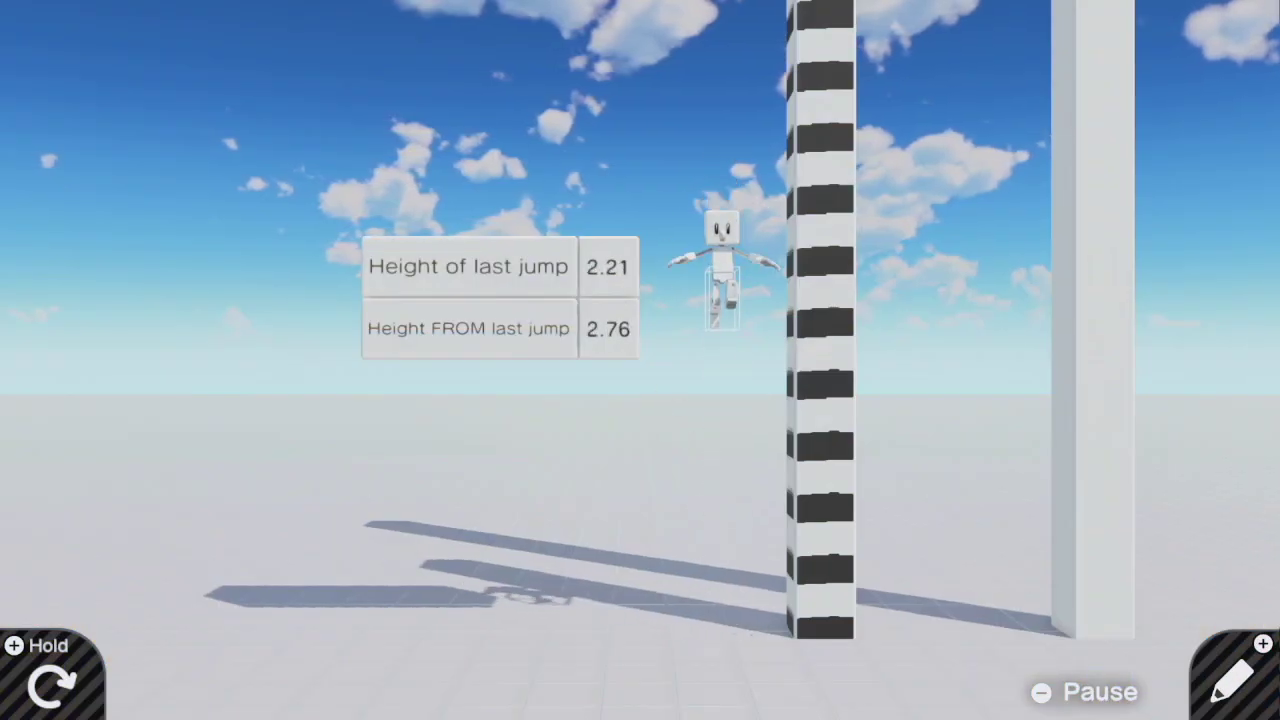
key(plus)
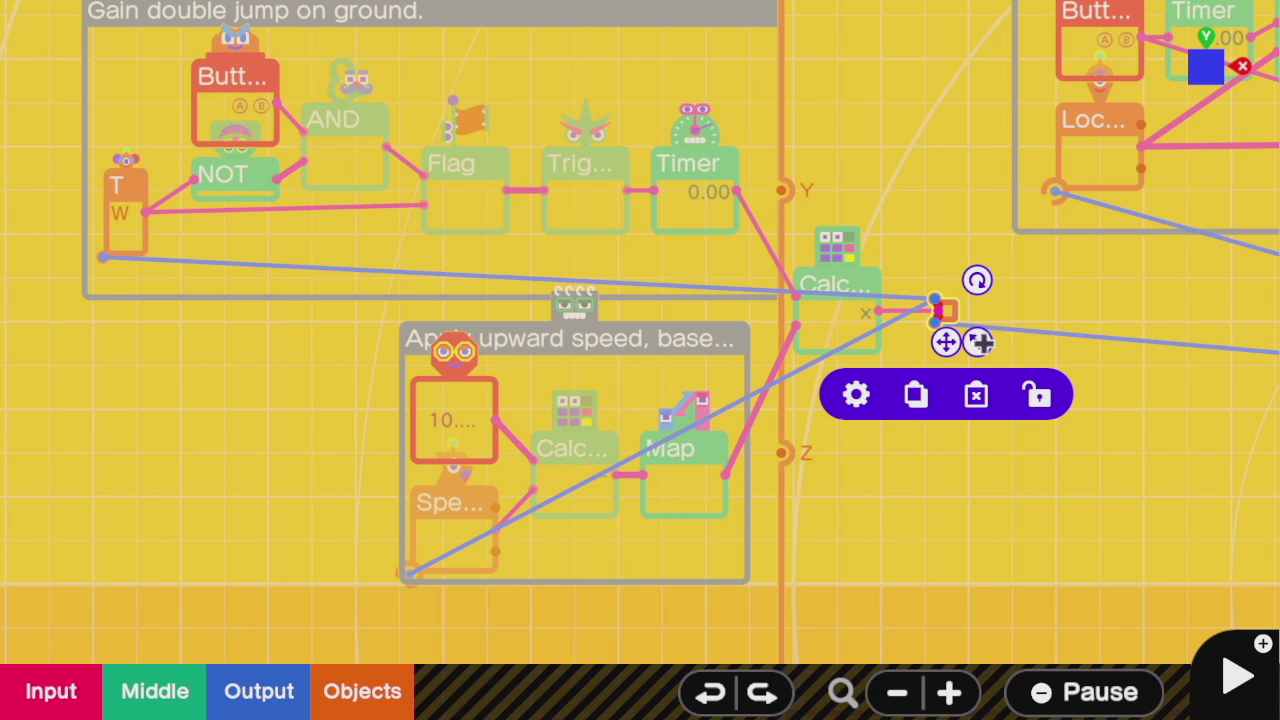
Step: Enlarge the small Moving Object nodon until its X, Y and Z ports show, and test jumps in the game
drag(982, 343, 1225, 514)
key(plus)
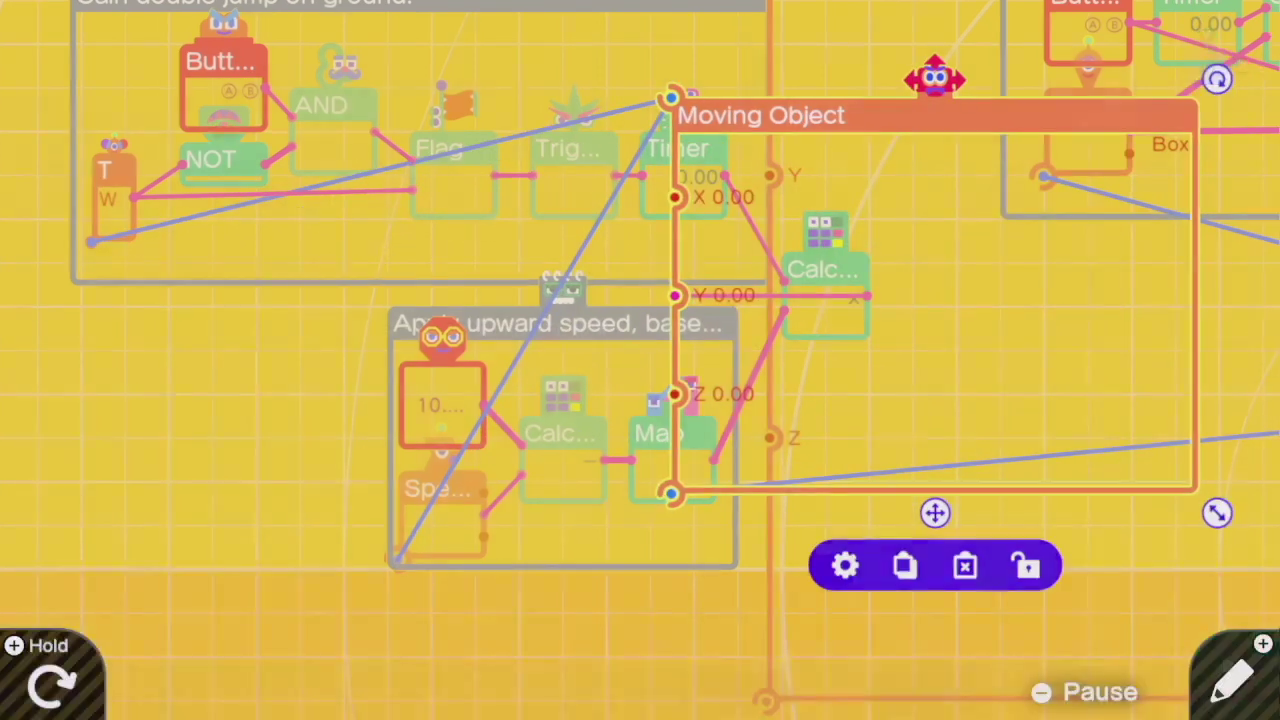
key(space)
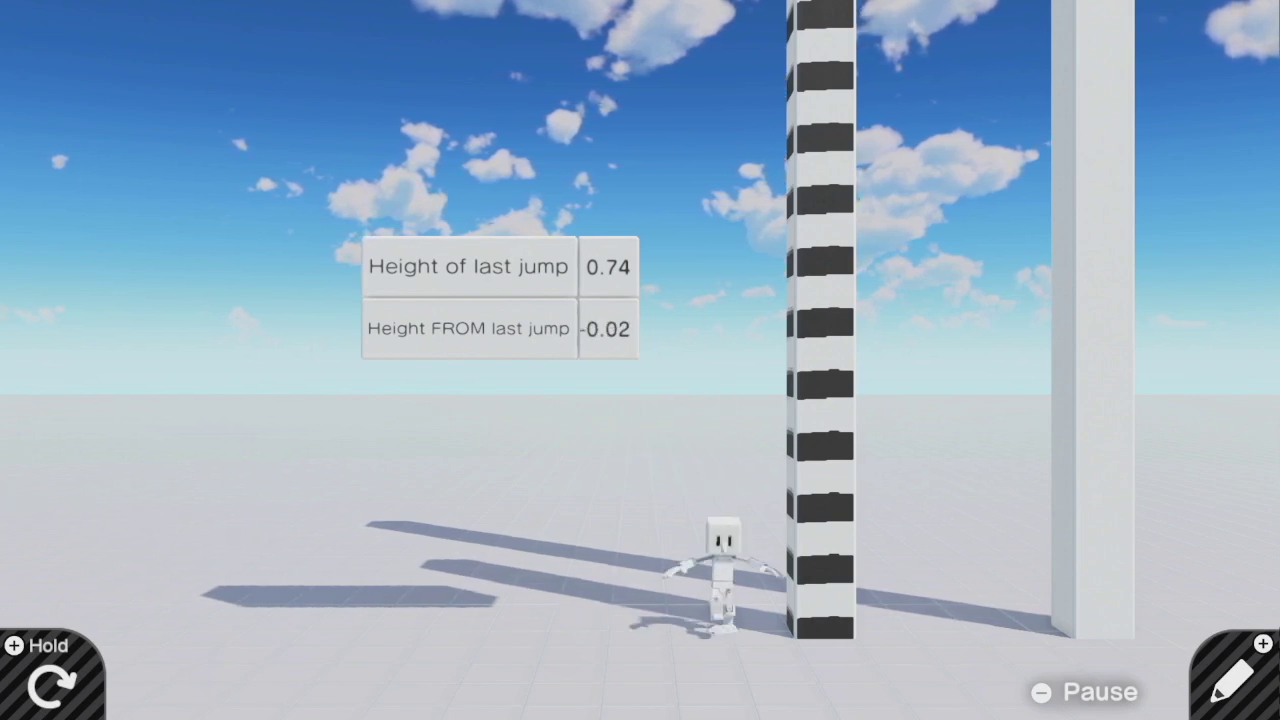
key(space)
key(plus)
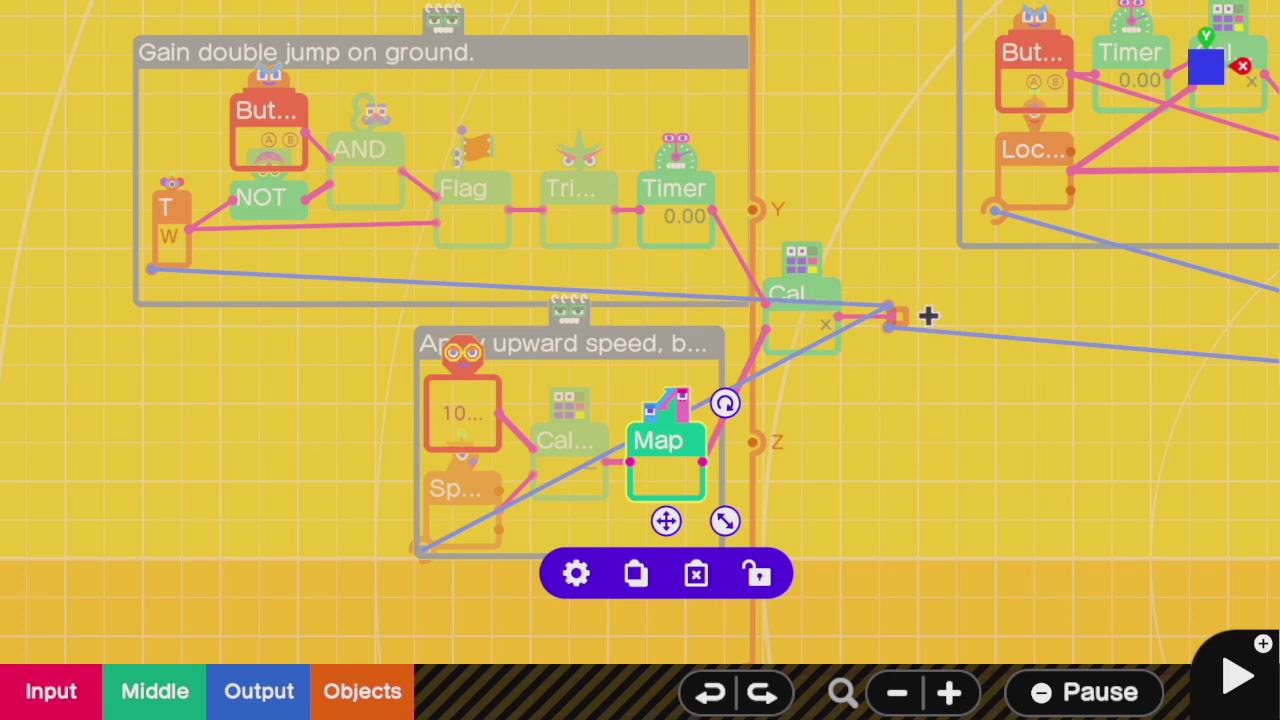
Step: Review the output timing and assigned buttons of the Button nodon in the "Gain double jump on ground." group
scroll(923, 349, down, 2)
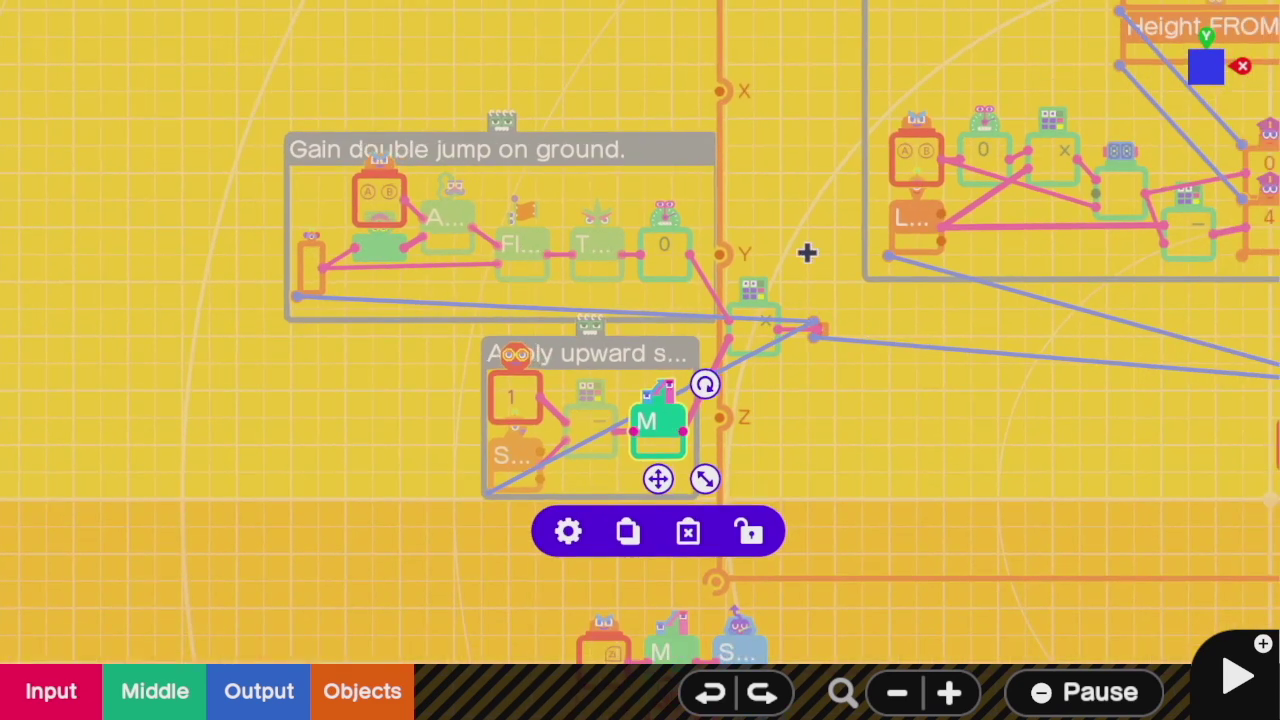
scroll(837, 342, right, 2)
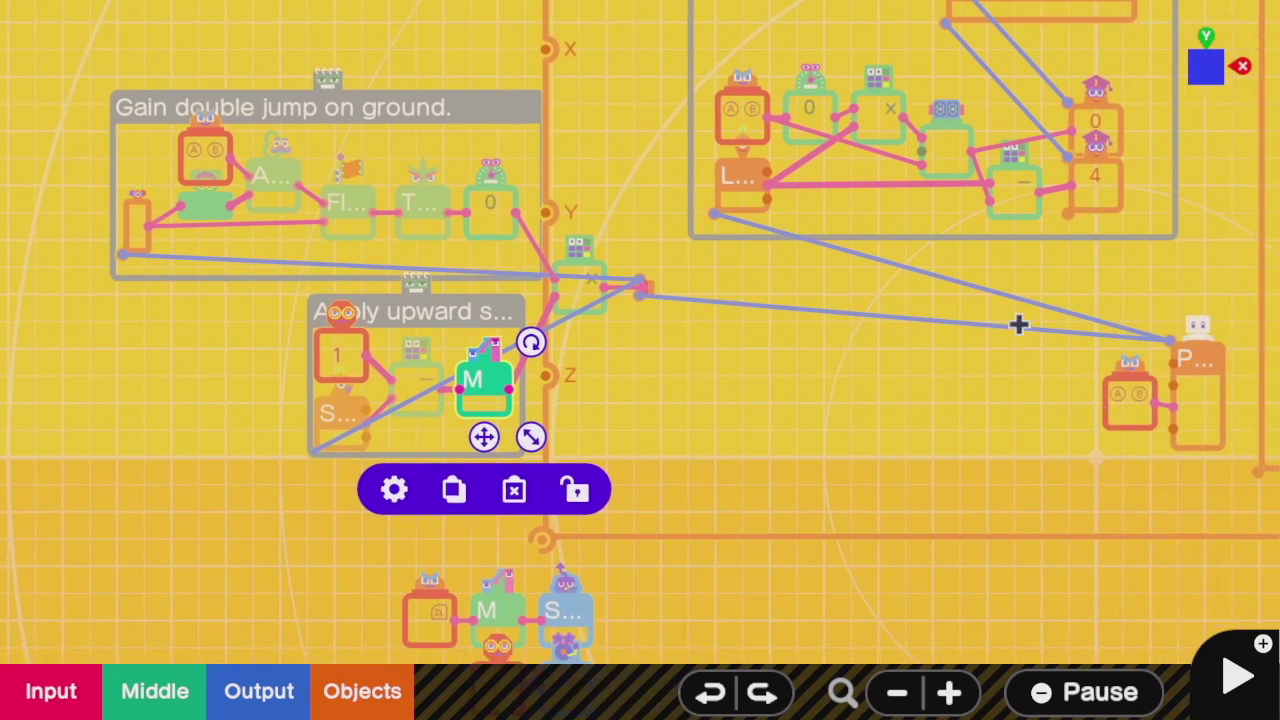
scroll(981, 362, left, 1)
scroll(981, 362, left, 2)
scroll(823, 394, up, 3)
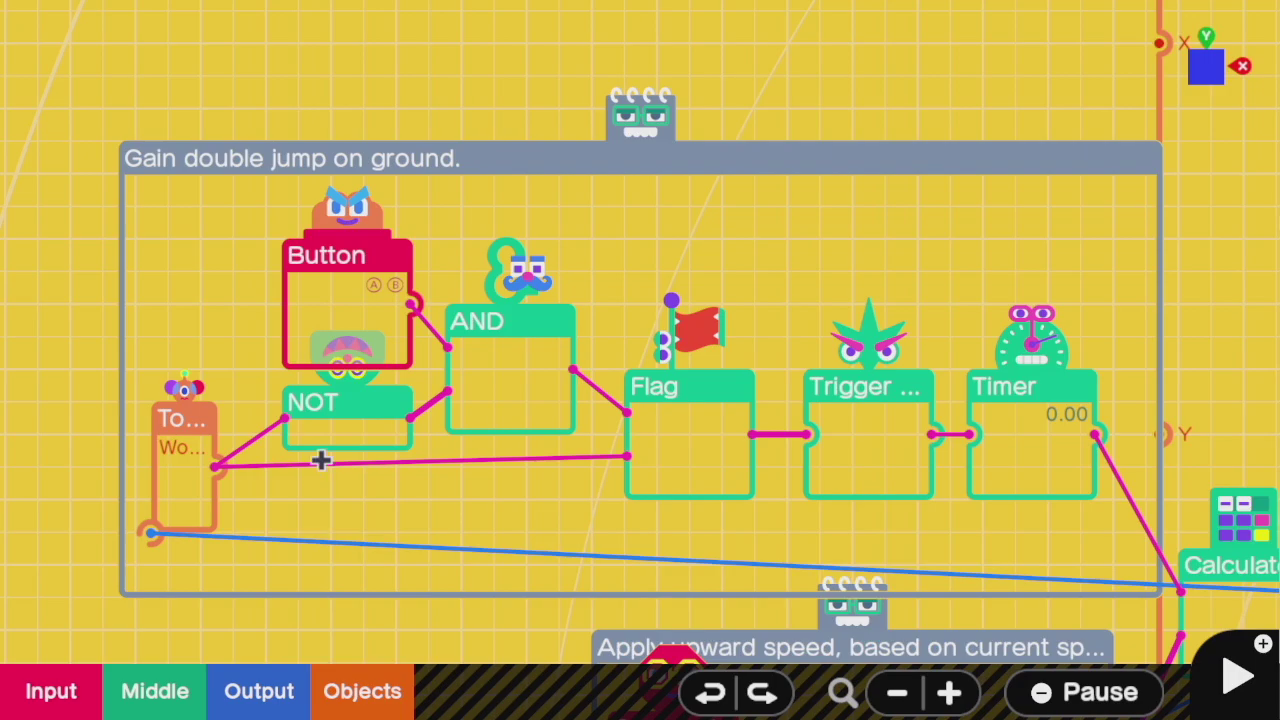
click(343, 285)
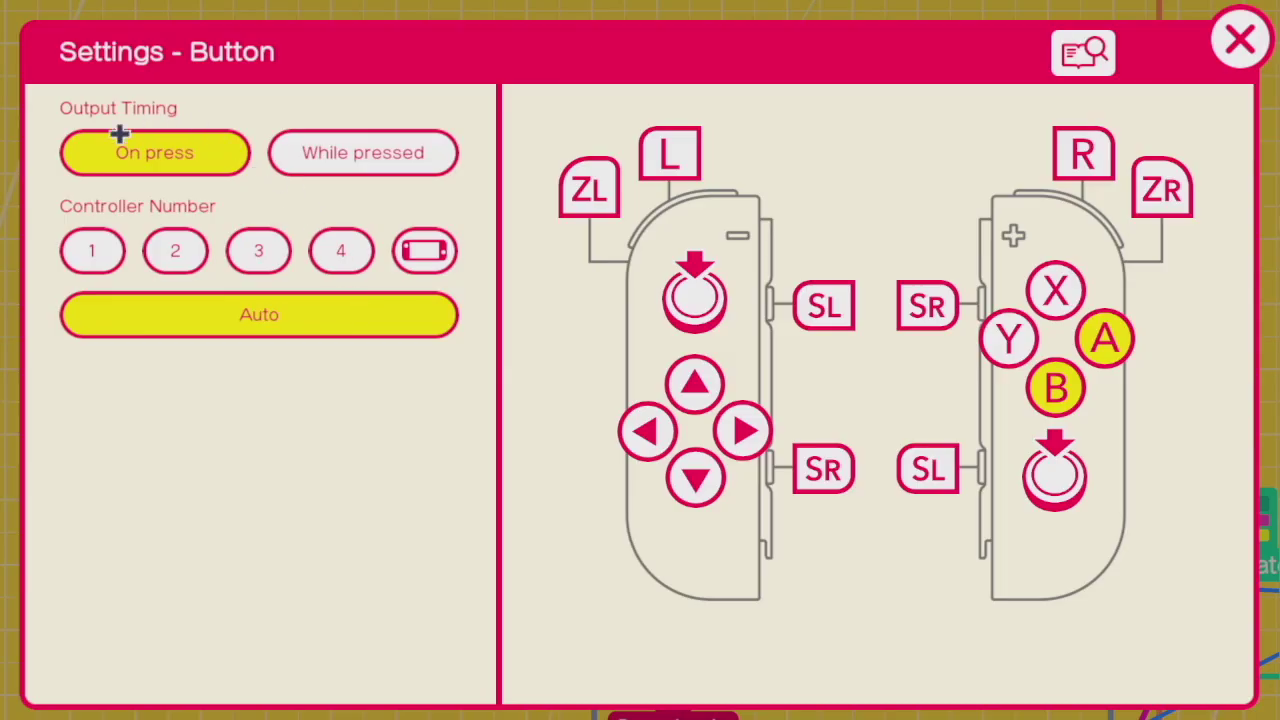
key(Escape)
Step: Inspect the Flag nodon and review the Timer nodon's delay and output duration settings in the double jump group
click(683, 448)
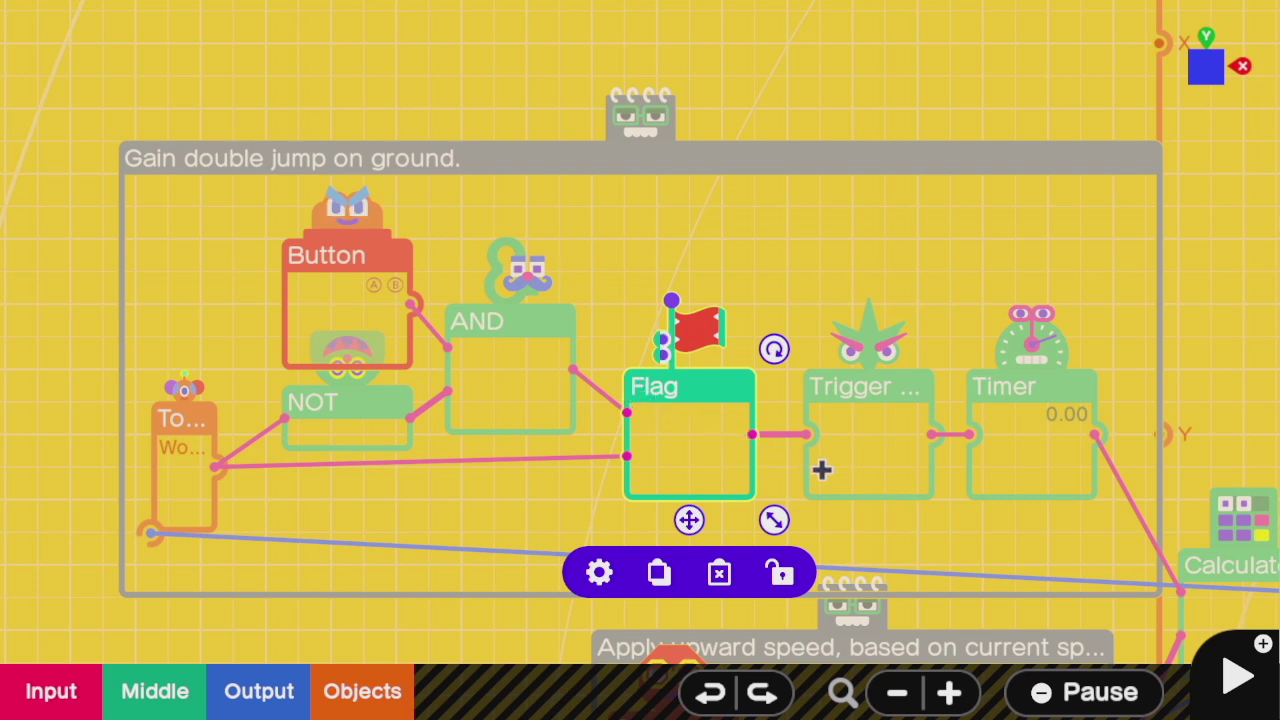
click(1060, 482)
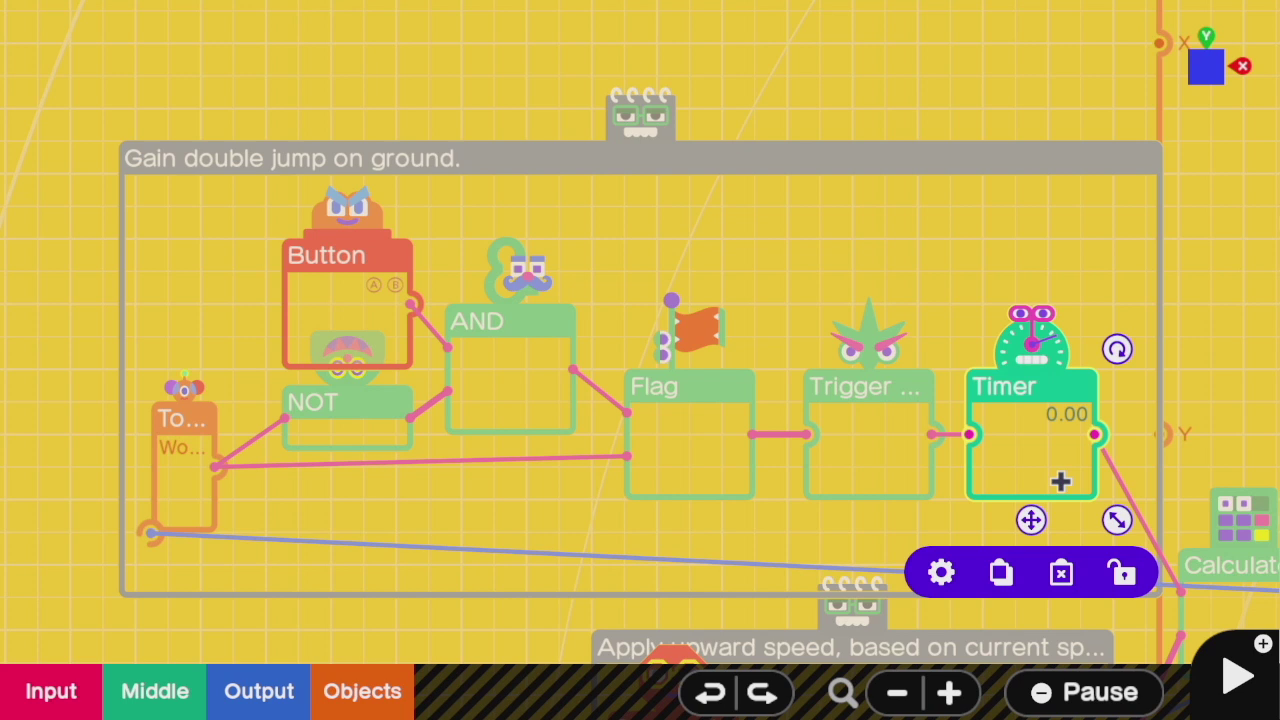
click(941, 572)
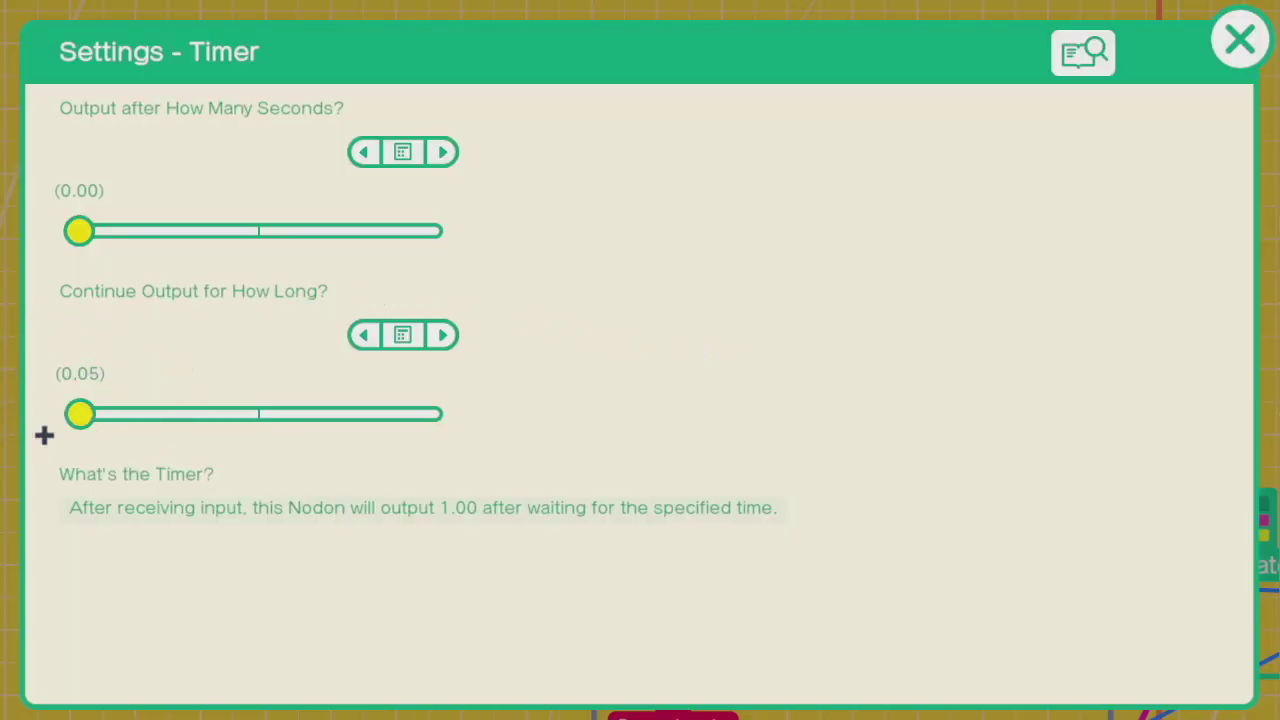
key(Escape)
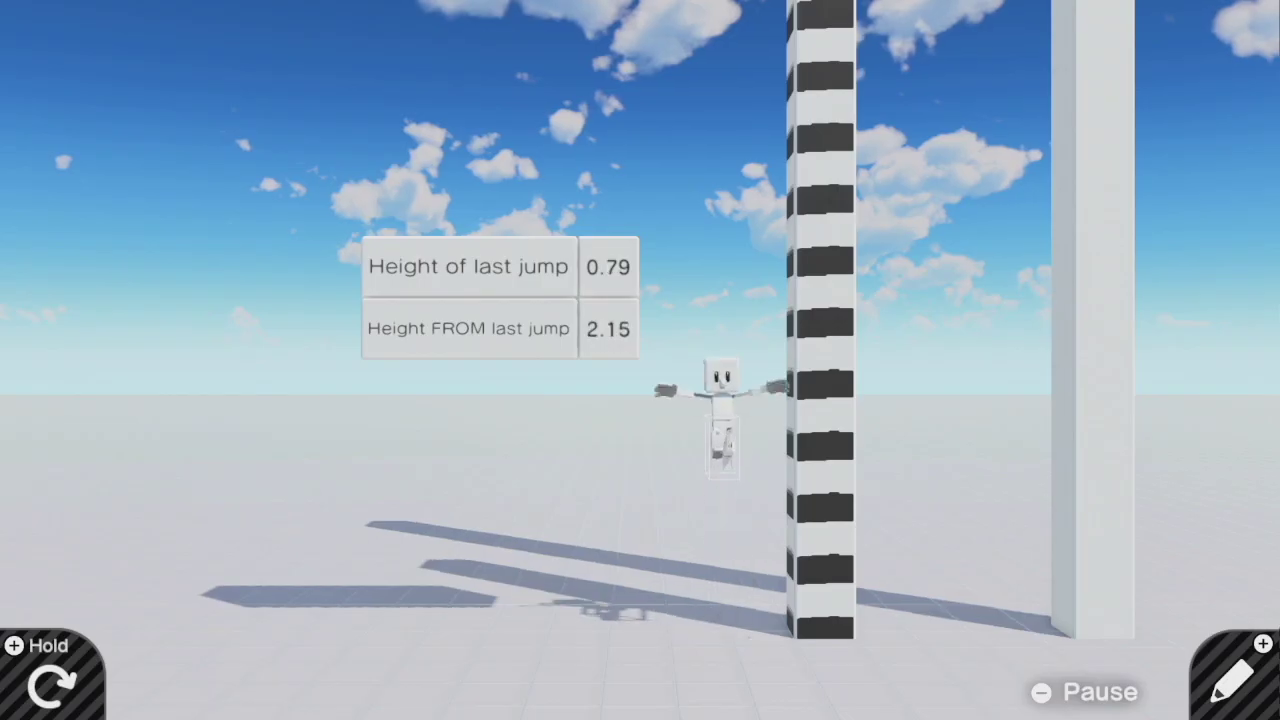
Step: Make the person character jump and double jump in the running game to compare the heights reached beside the striped pole
key(a)
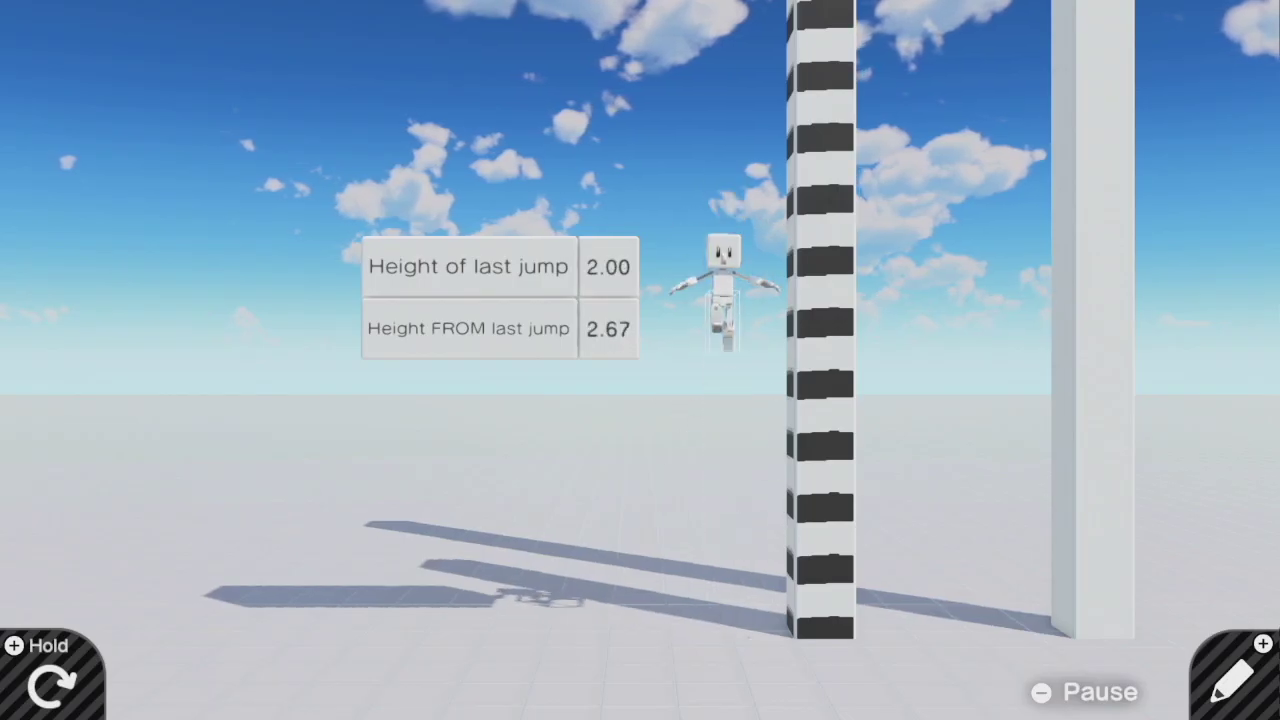
key(a)
key(a)
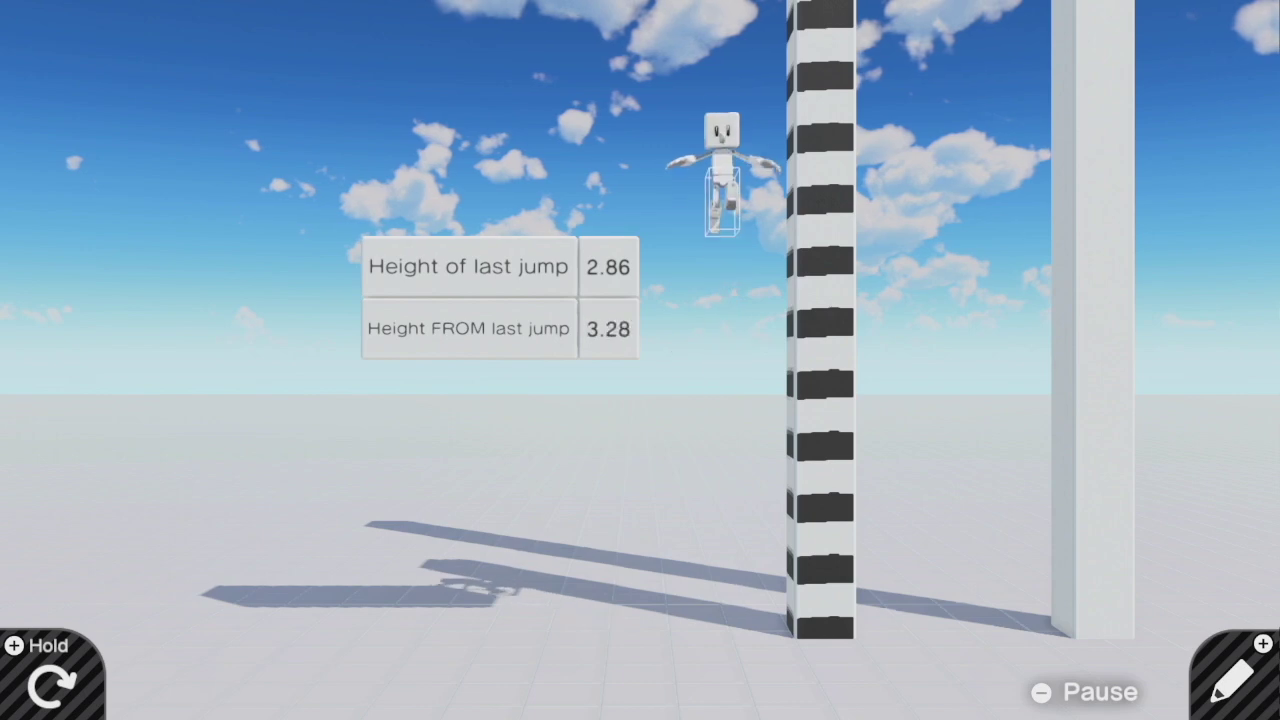
Step: Double jump once more with the person character and return to the nodon program
key(a)
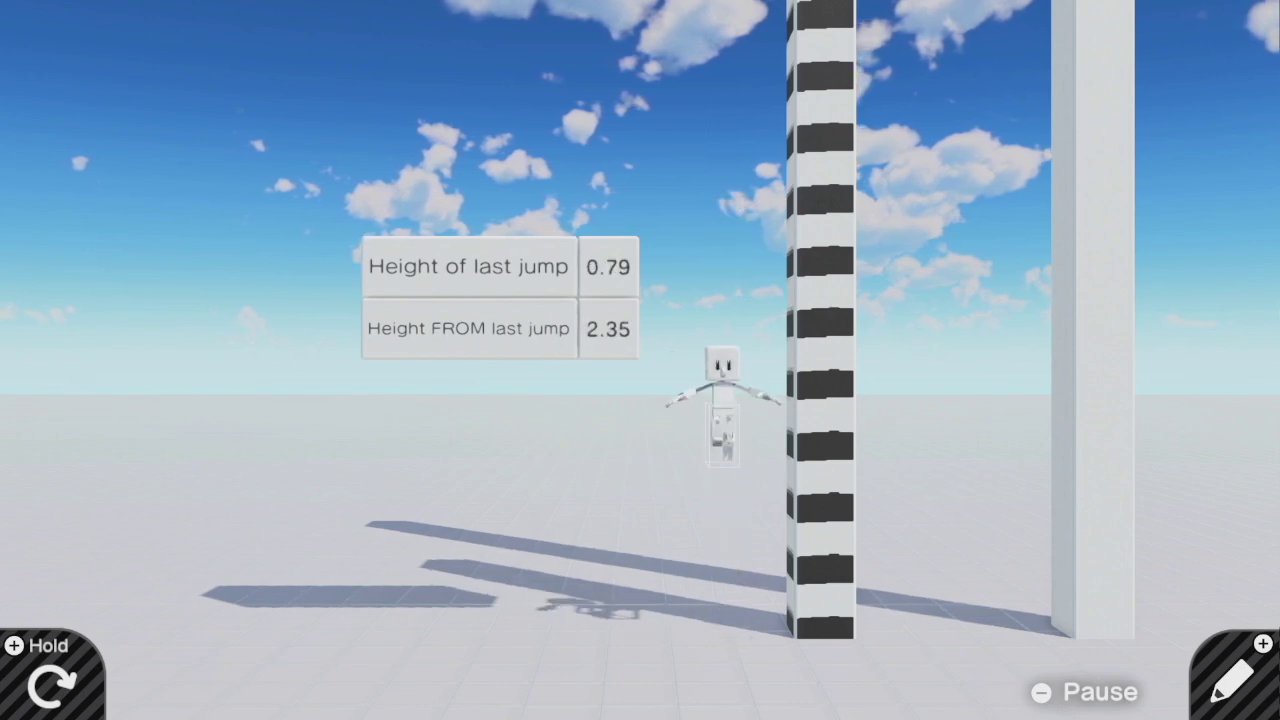
key(a)
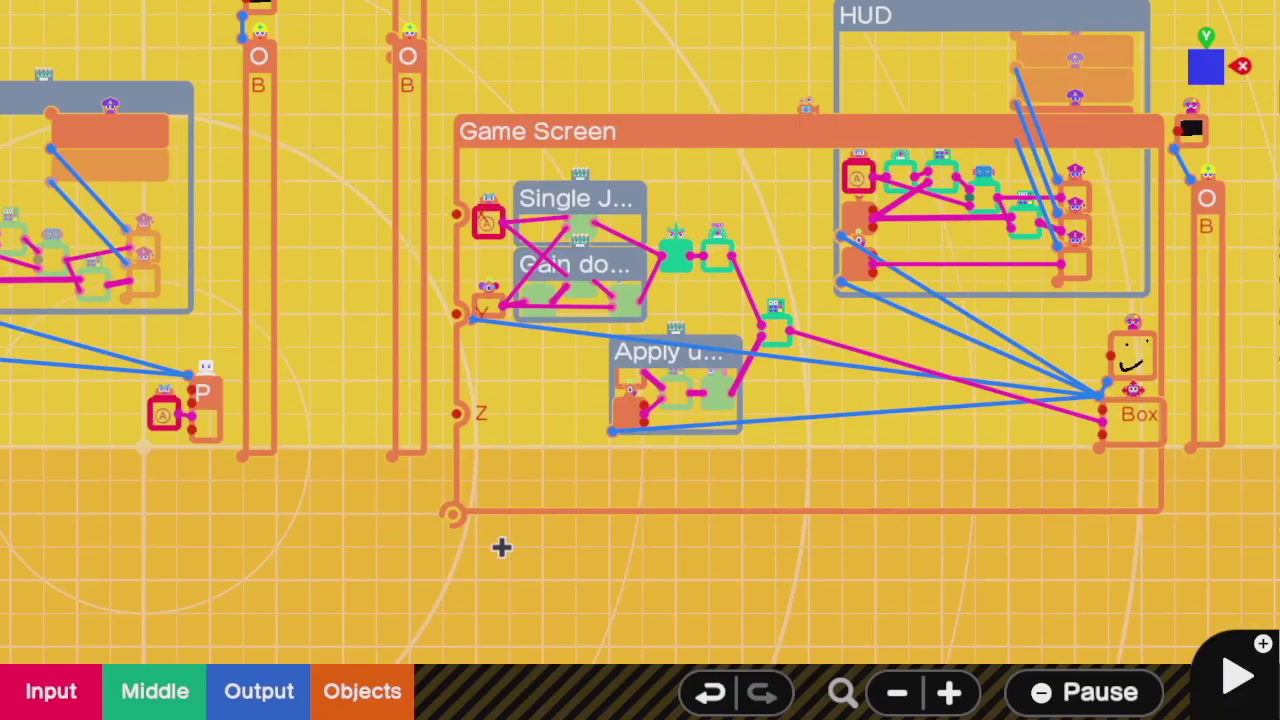
key(plus)
Step: Examine the connections of the Single Jump and "Gain double jump on ground." groups inside the Game Screen nodon
scroll(840, 429, left, 2)
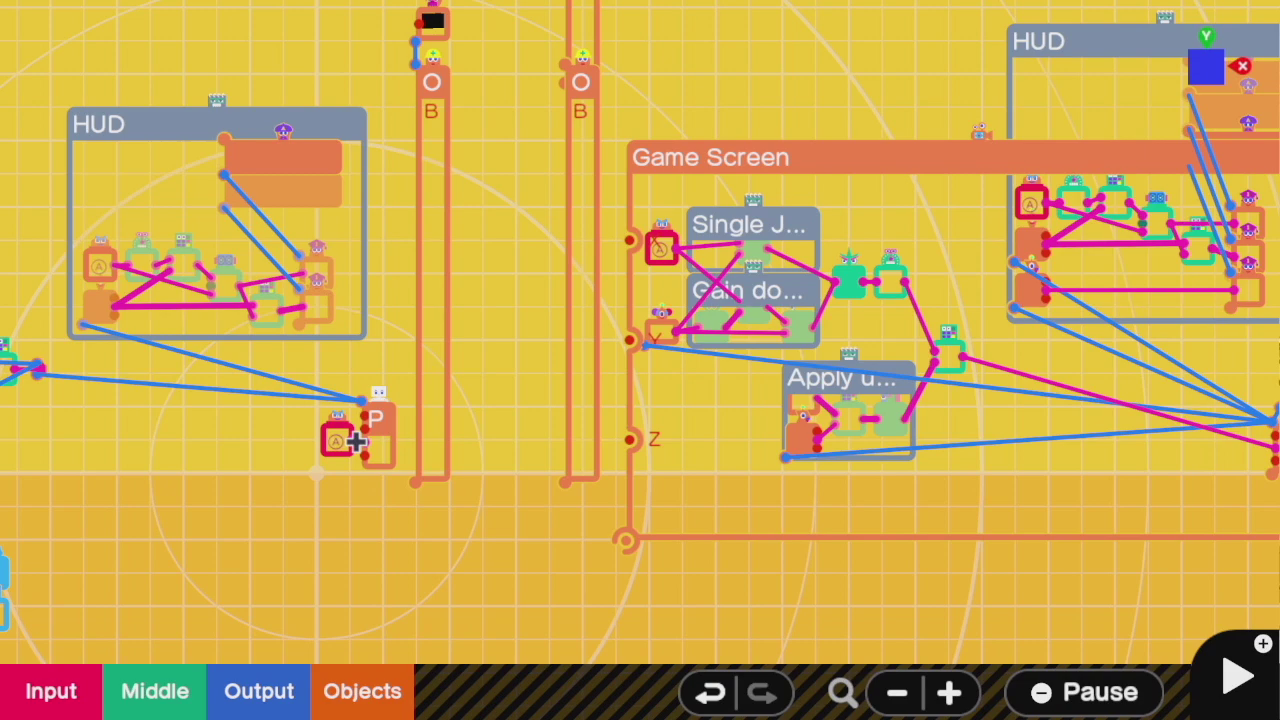
scroll(631, 469, right, 3)
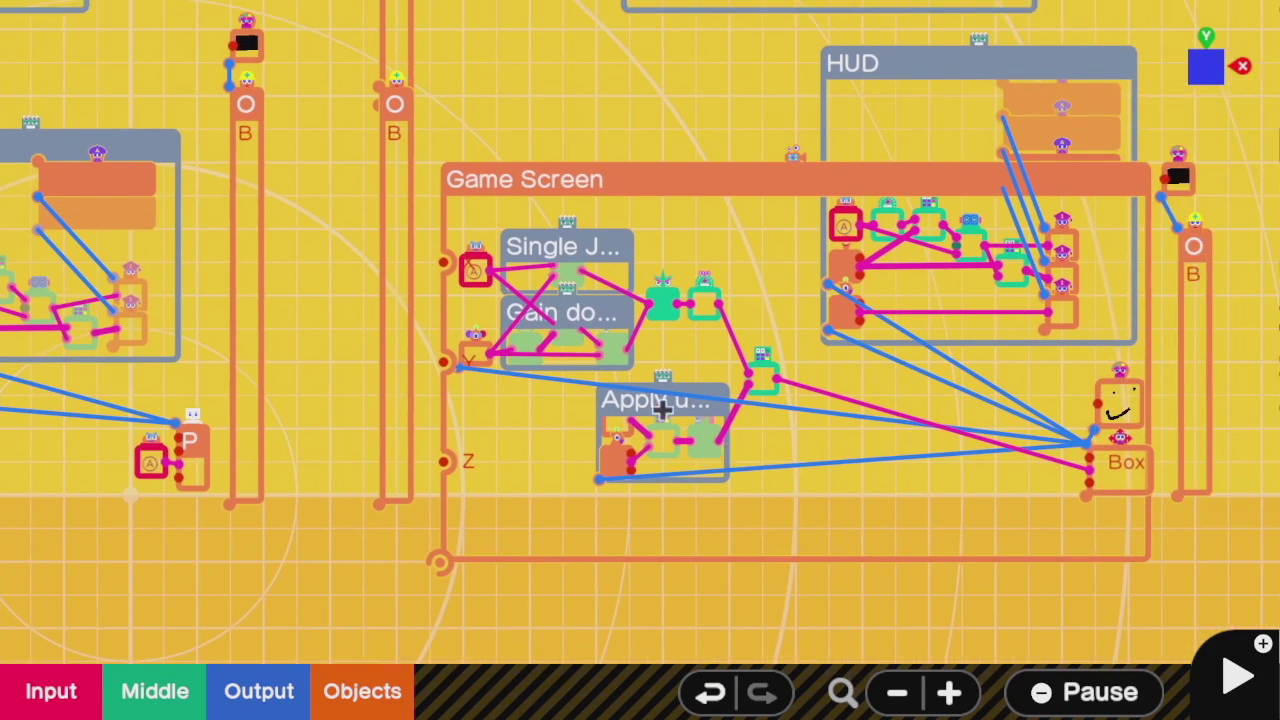
scroll(604, 221, up, 1)
scroll(604, 222, up, 3)
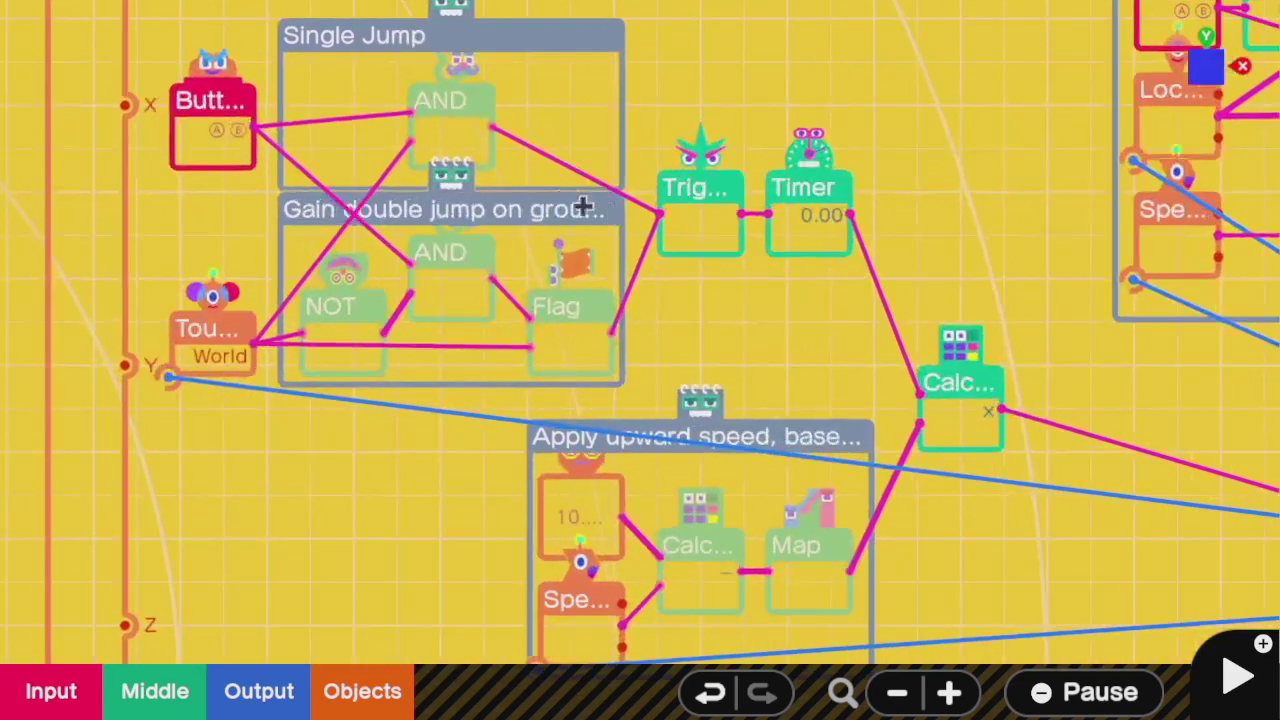
scroll(397, 240, up, 1)
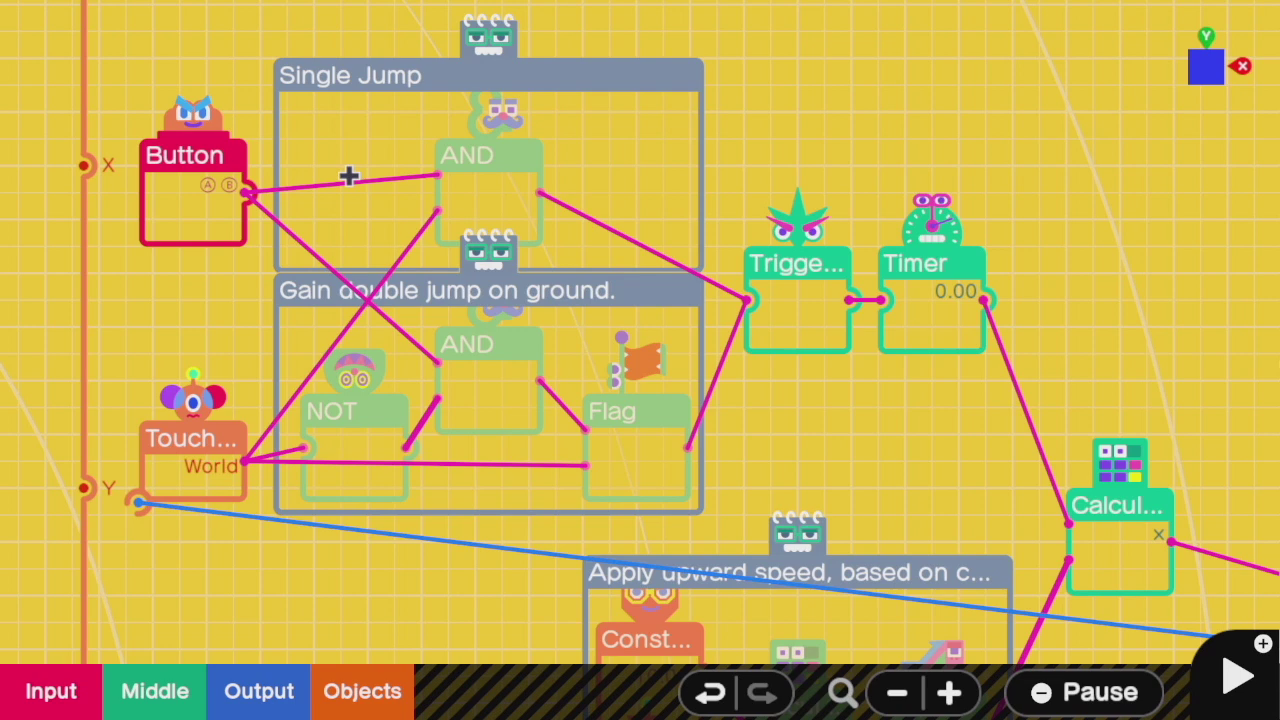
click(477, 222)
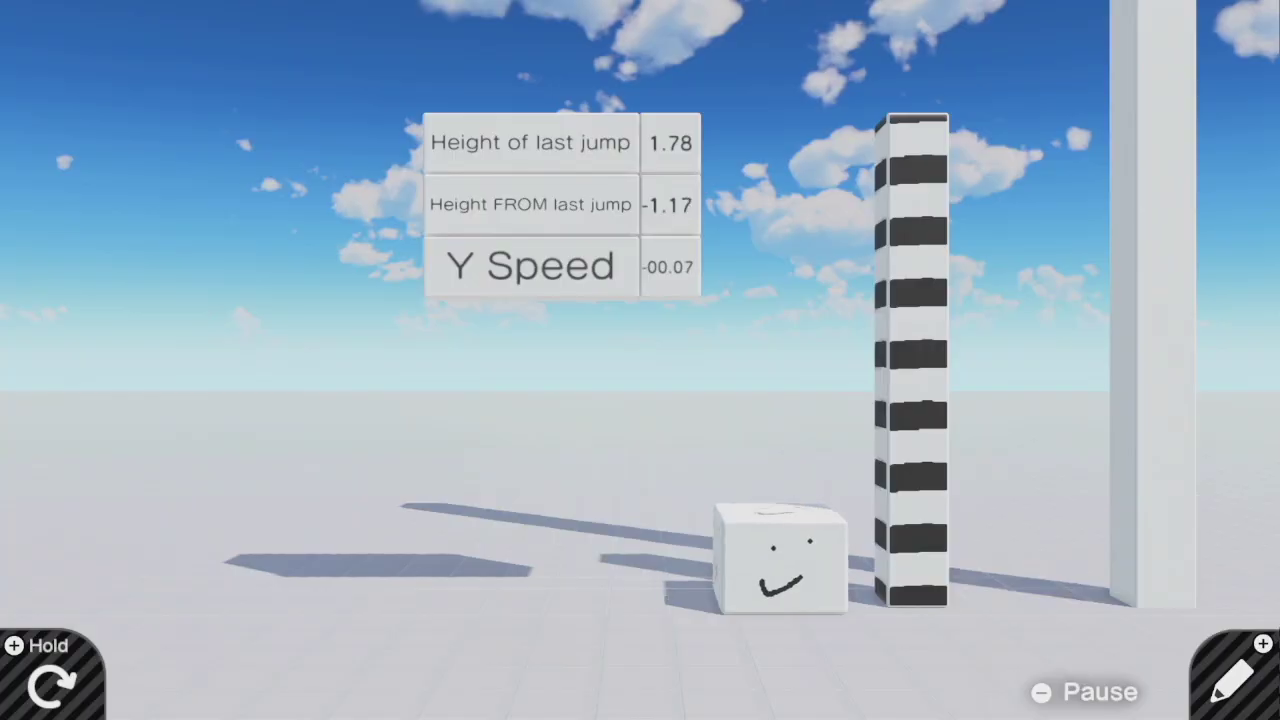
Step: Test double jumps with the smiley box in the running game, comparing the jump heights and Y speed
key(a)
key(a)
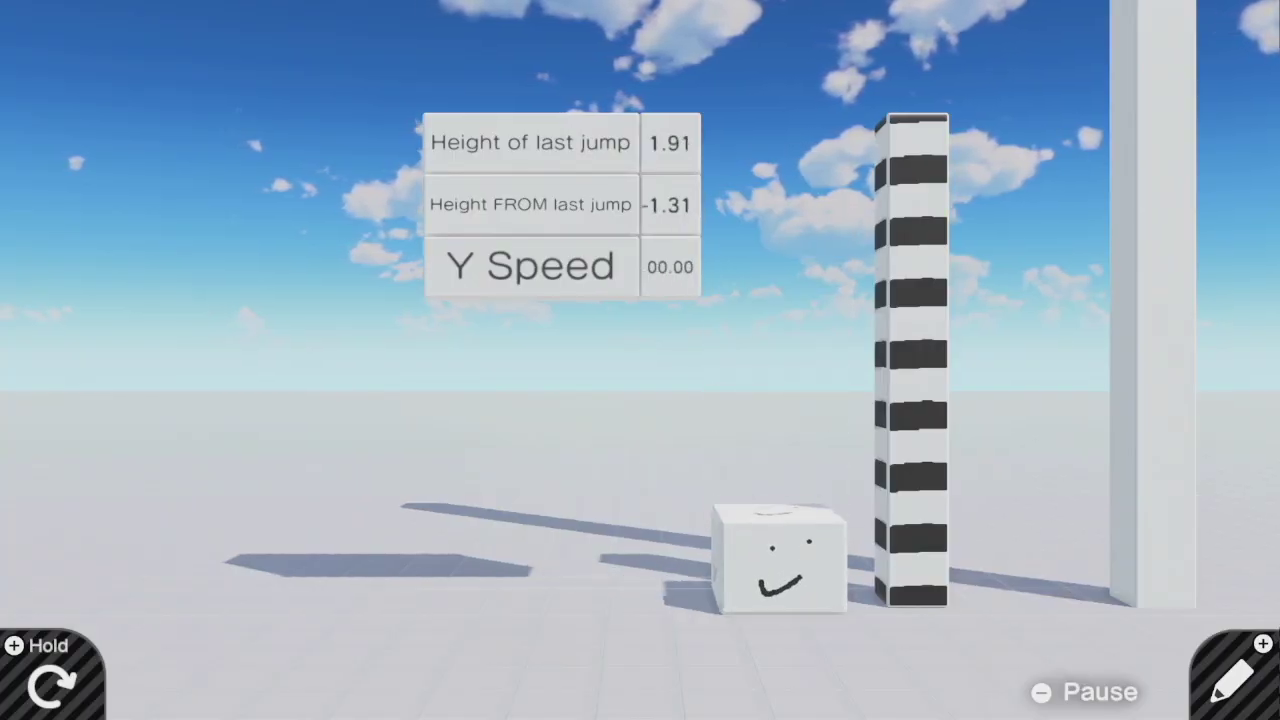
key(a)
key(a)
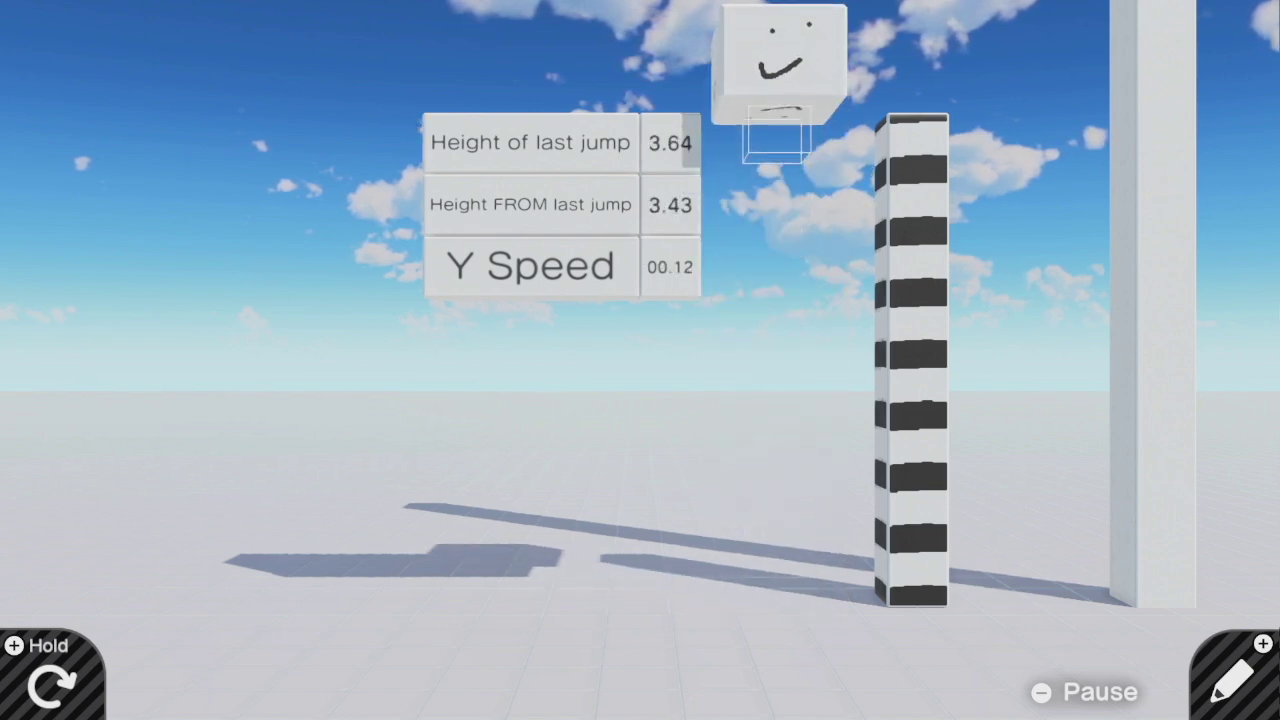
key(a)
key(a)
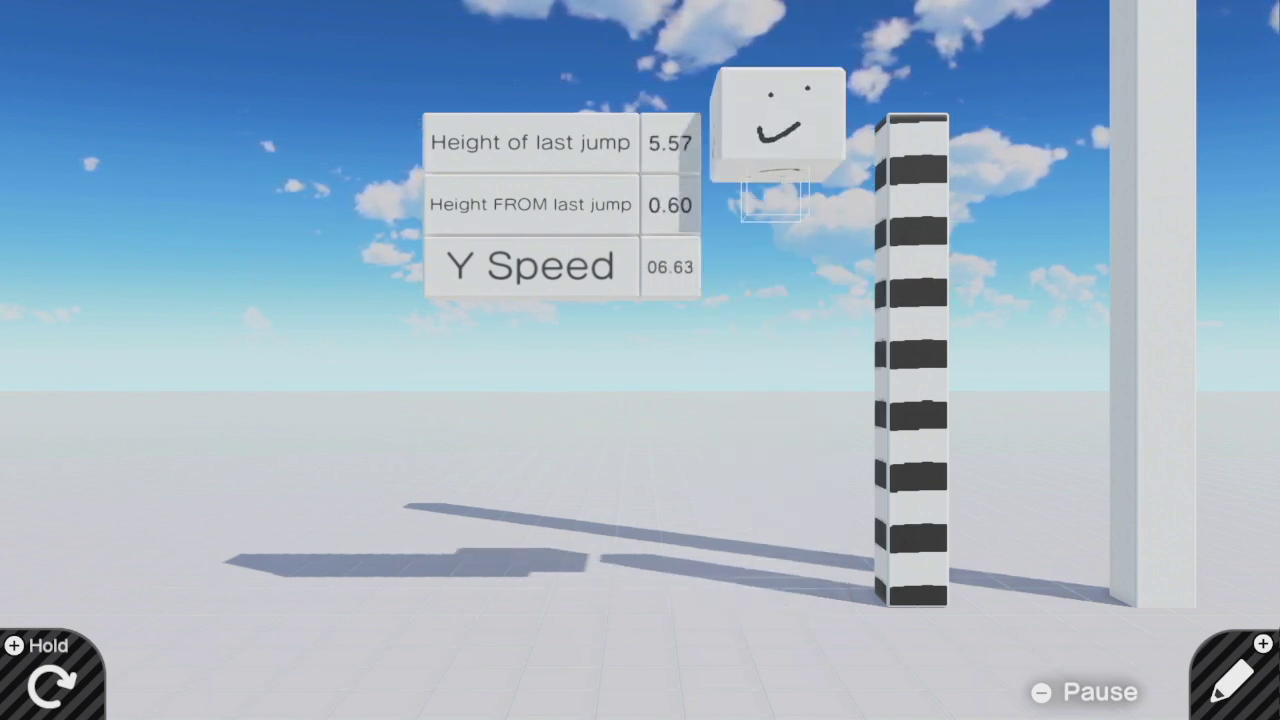
key(a)
key(a)
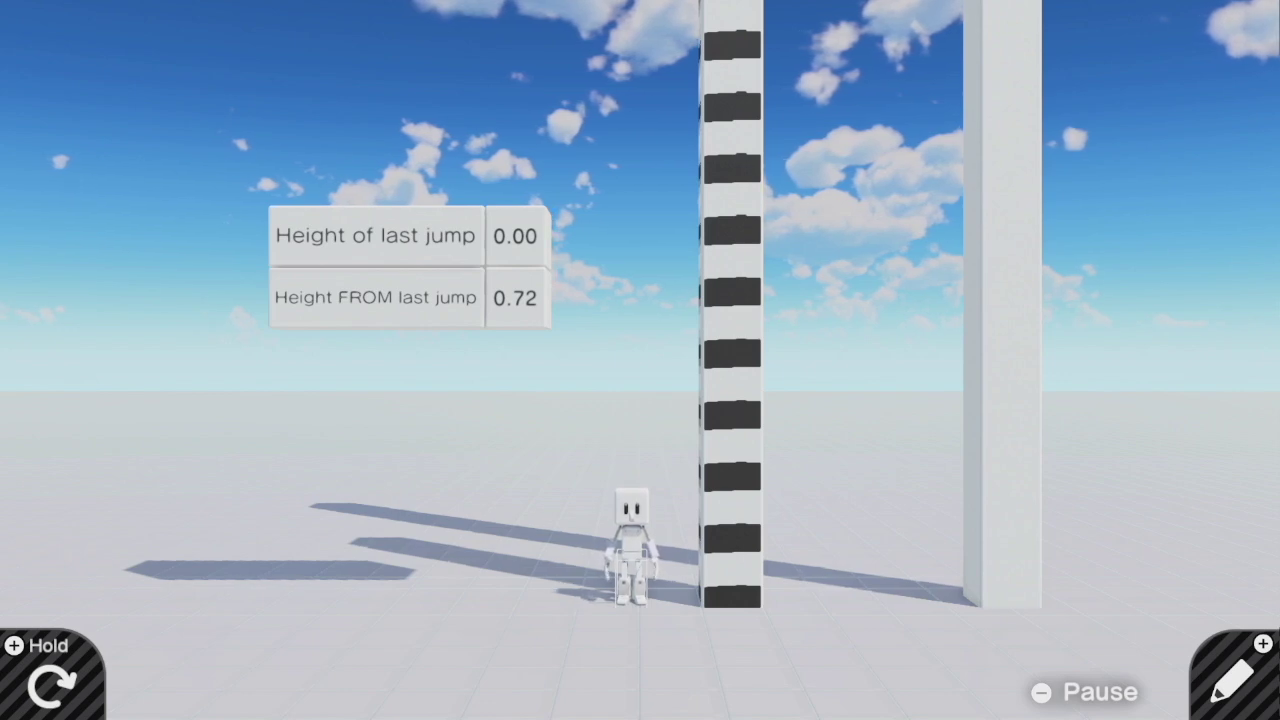
Step: Test jumps and mid-air second jumps with the person character to compare the heights at different timings
key(a)
key(a)
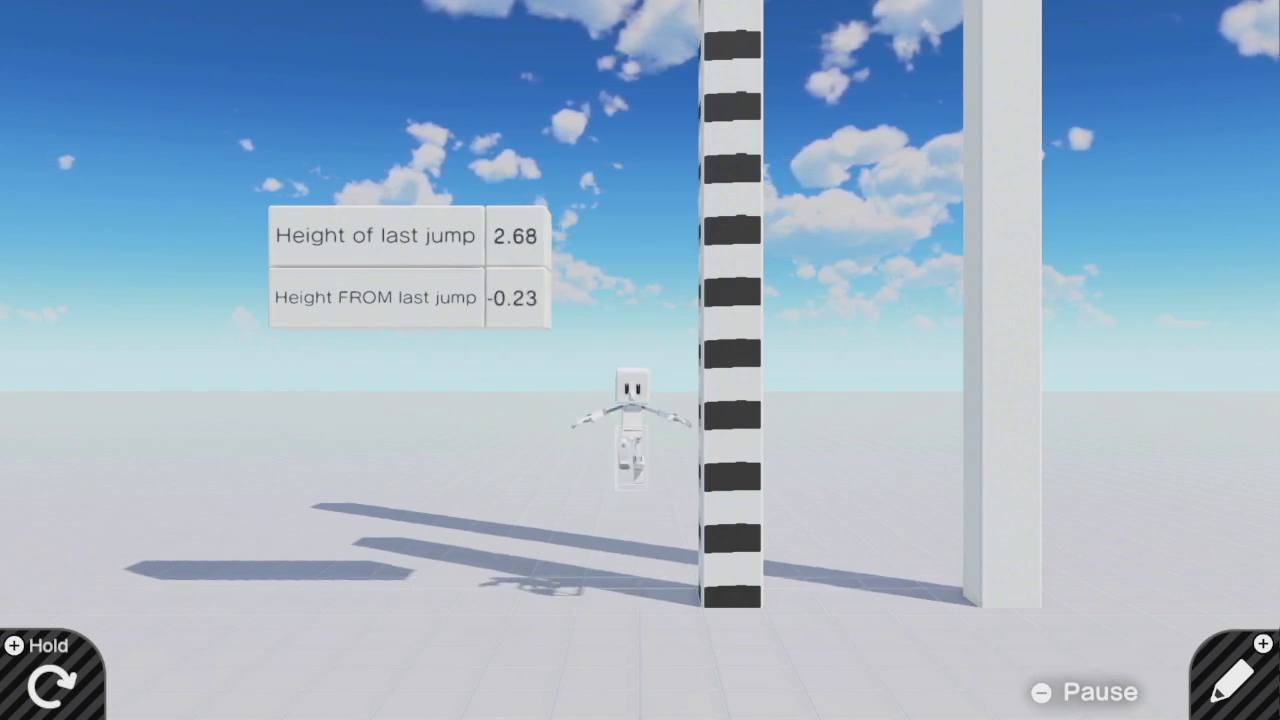
key(a)
key(a)
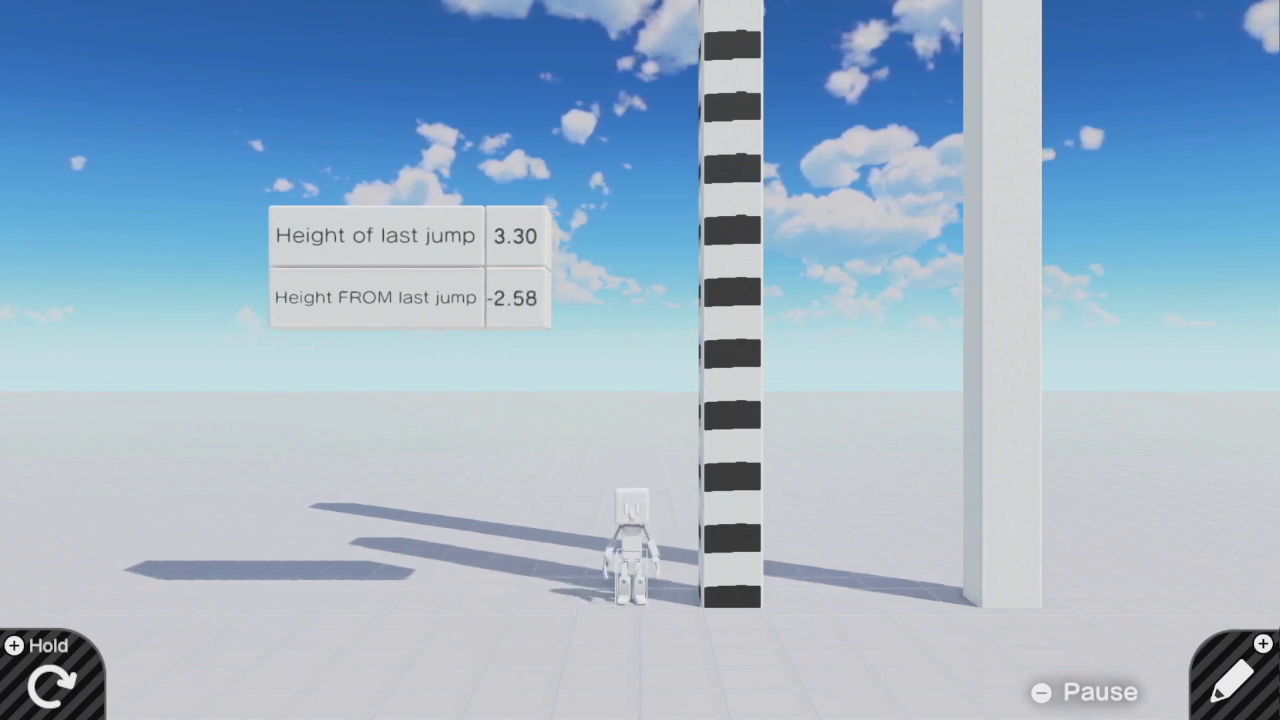
key(a)
key(a)
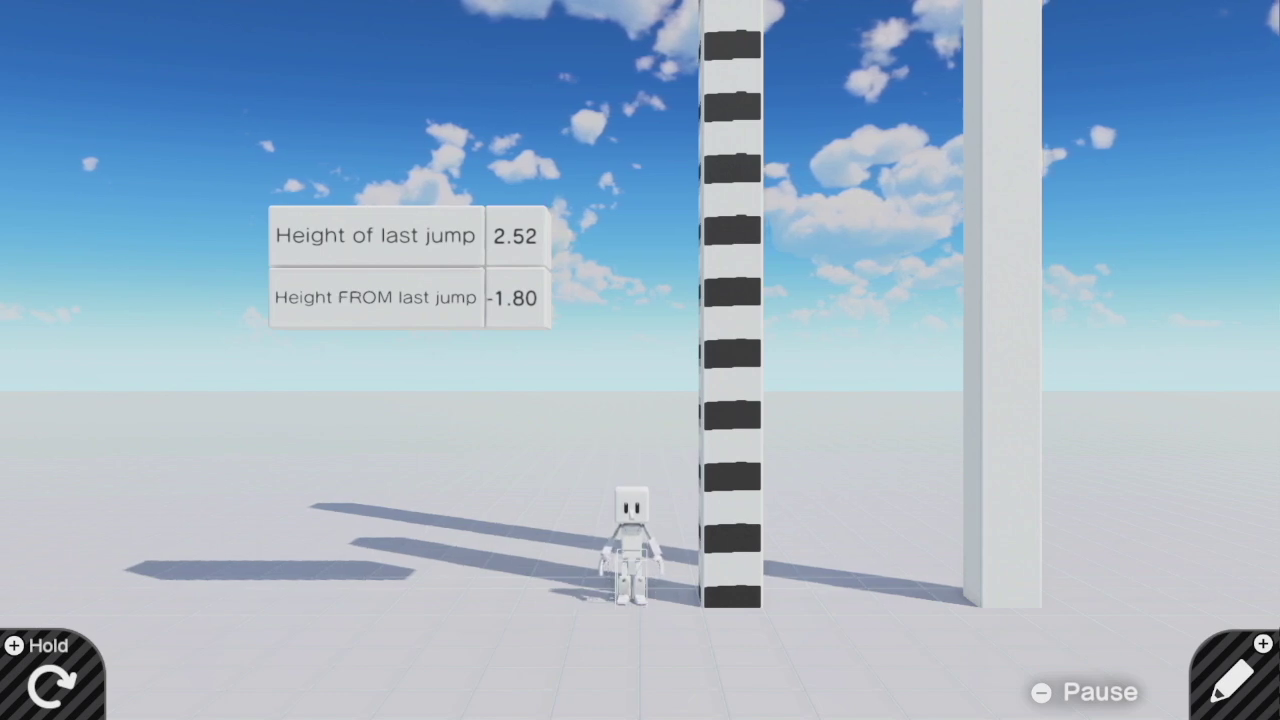
key(a)
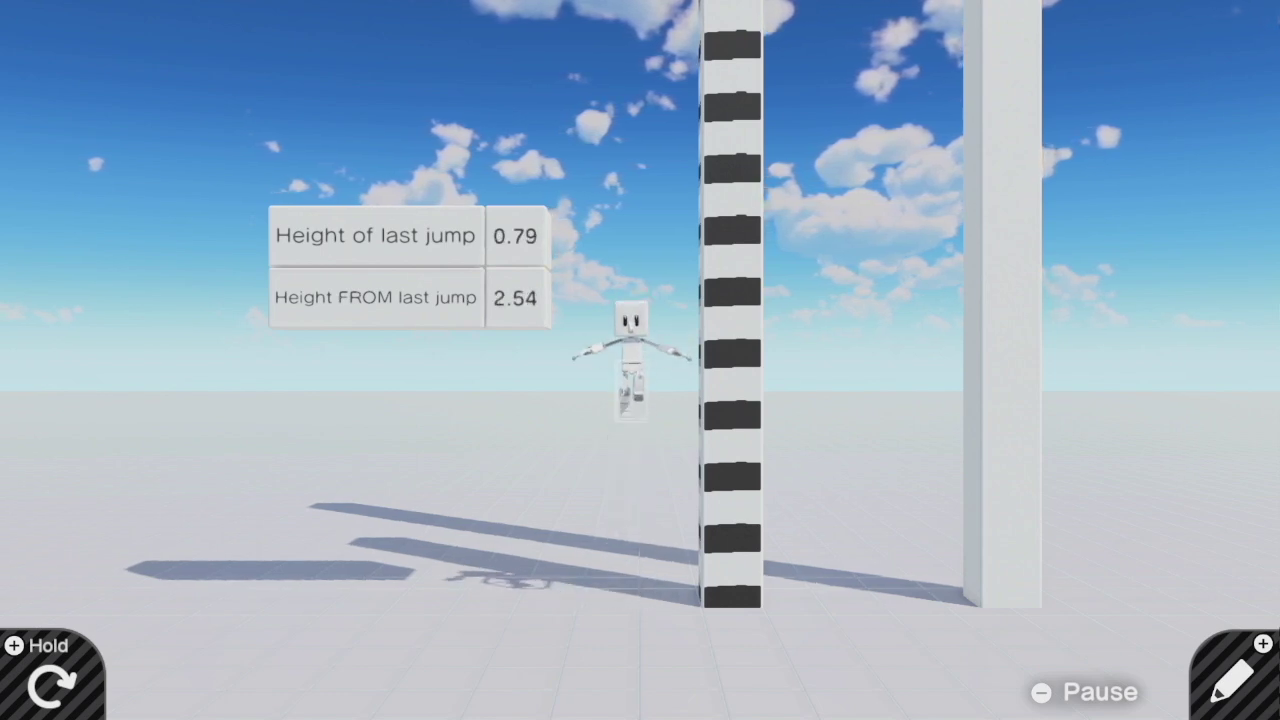
key(a)
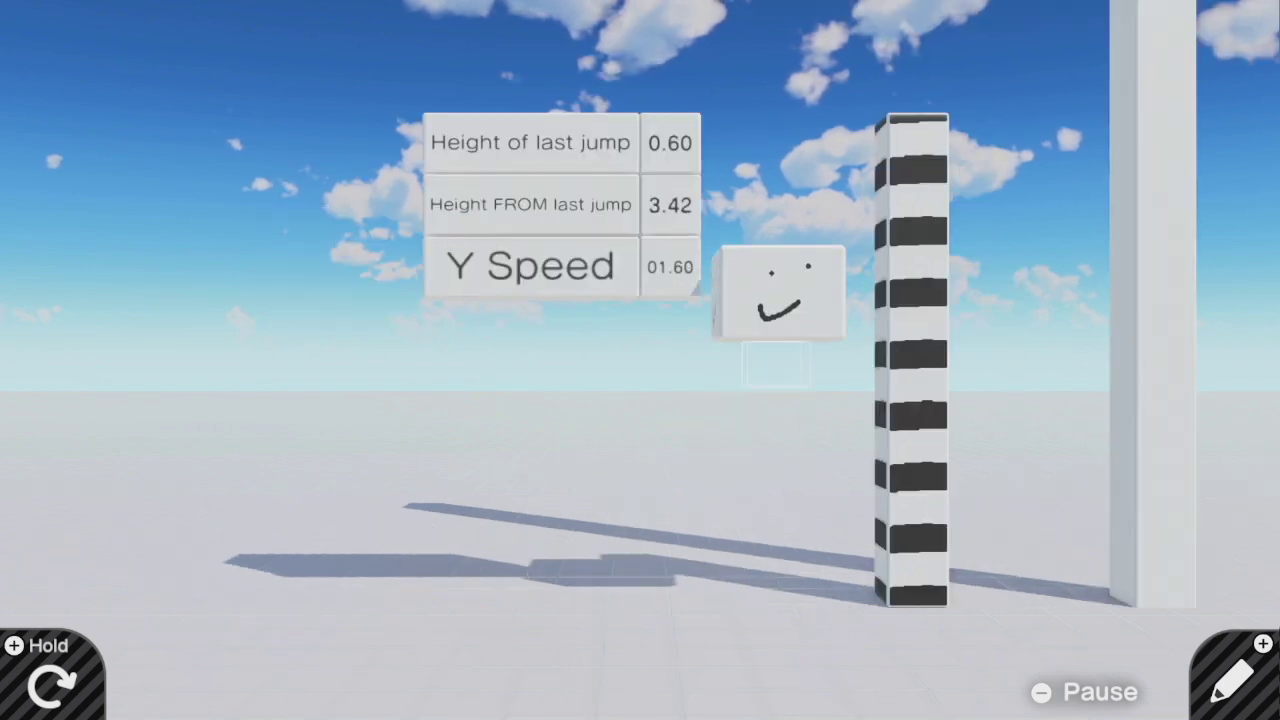
Step: Make the smiley box jump repeatedly beside the striped pole and watch how its Y speed and height change
key(a)
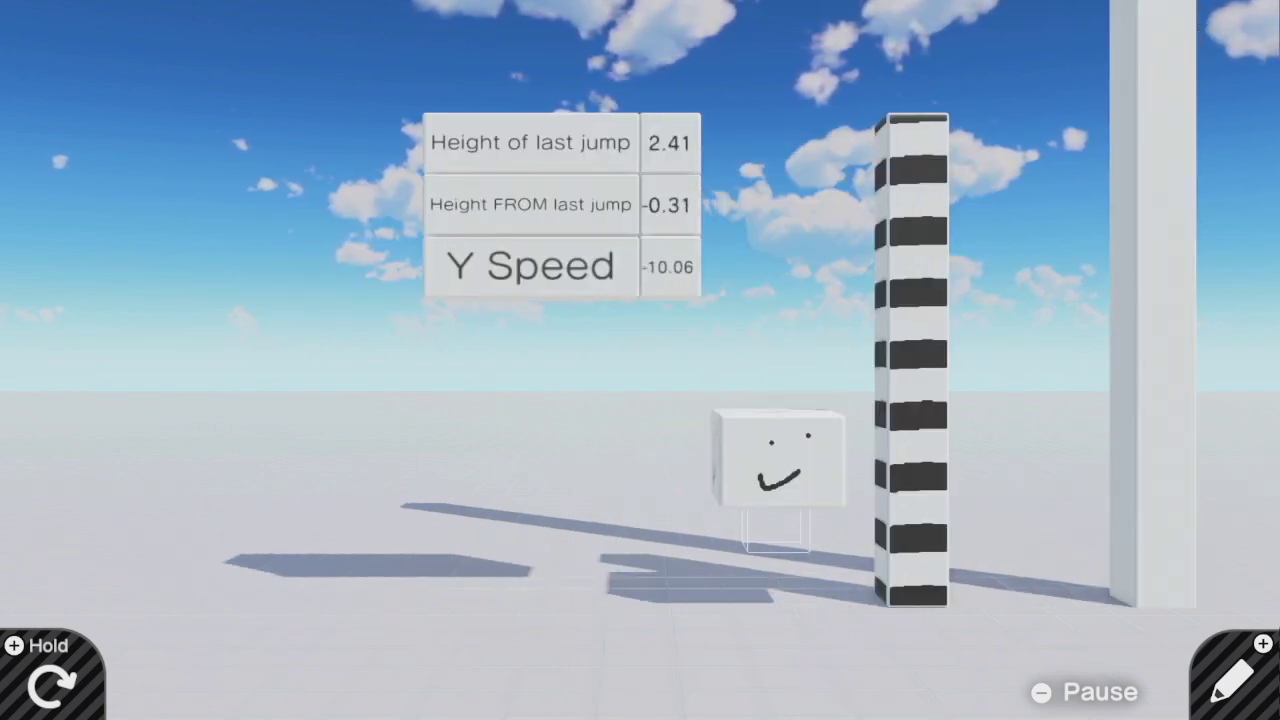
key(a)
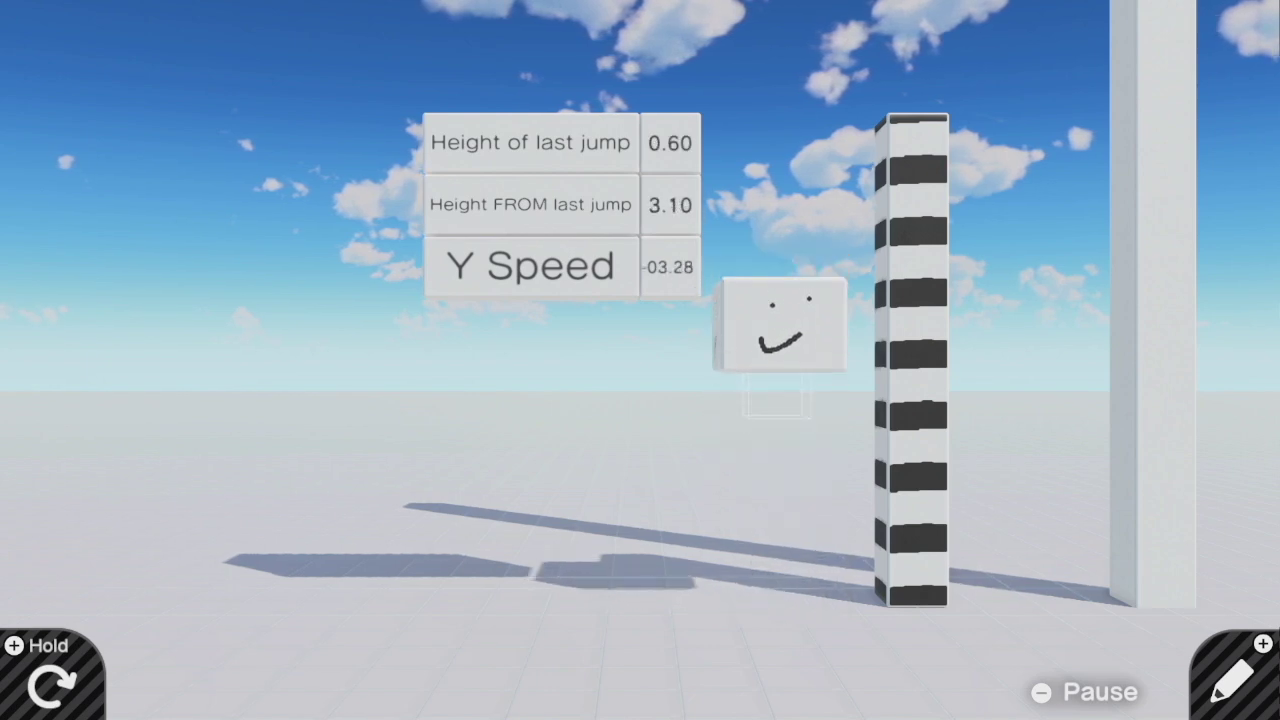
key(a)
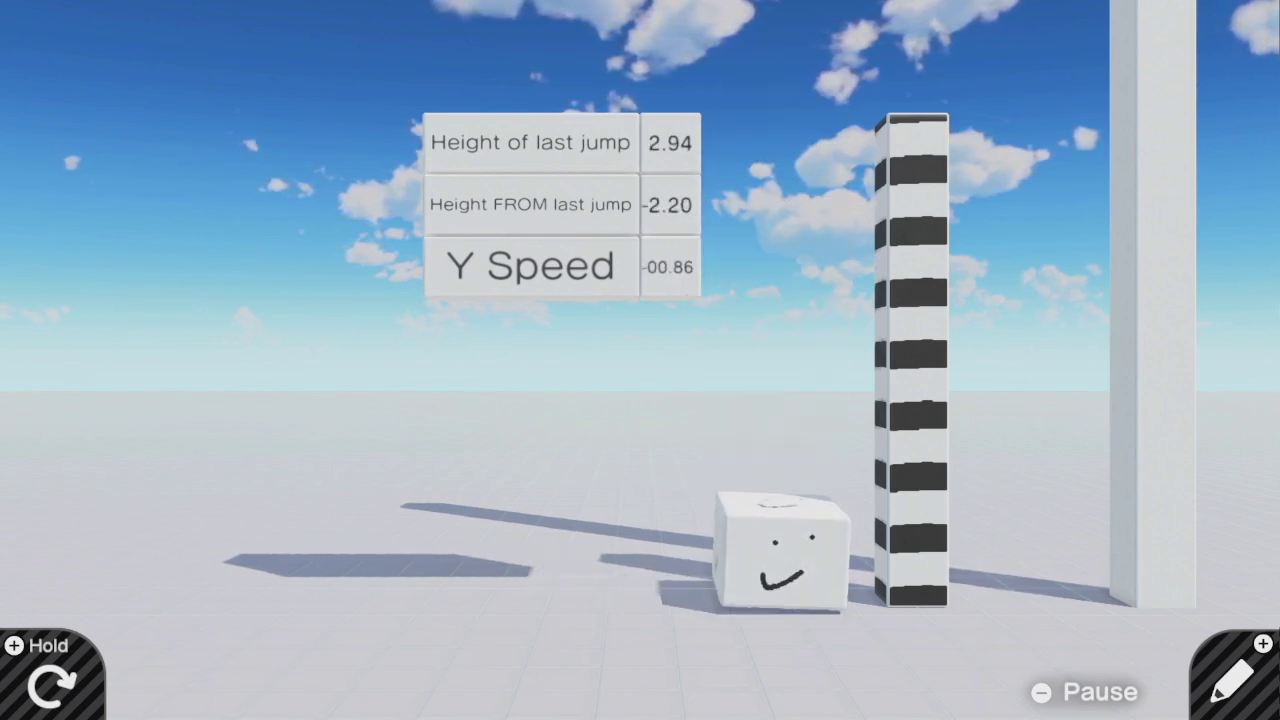
key(a)
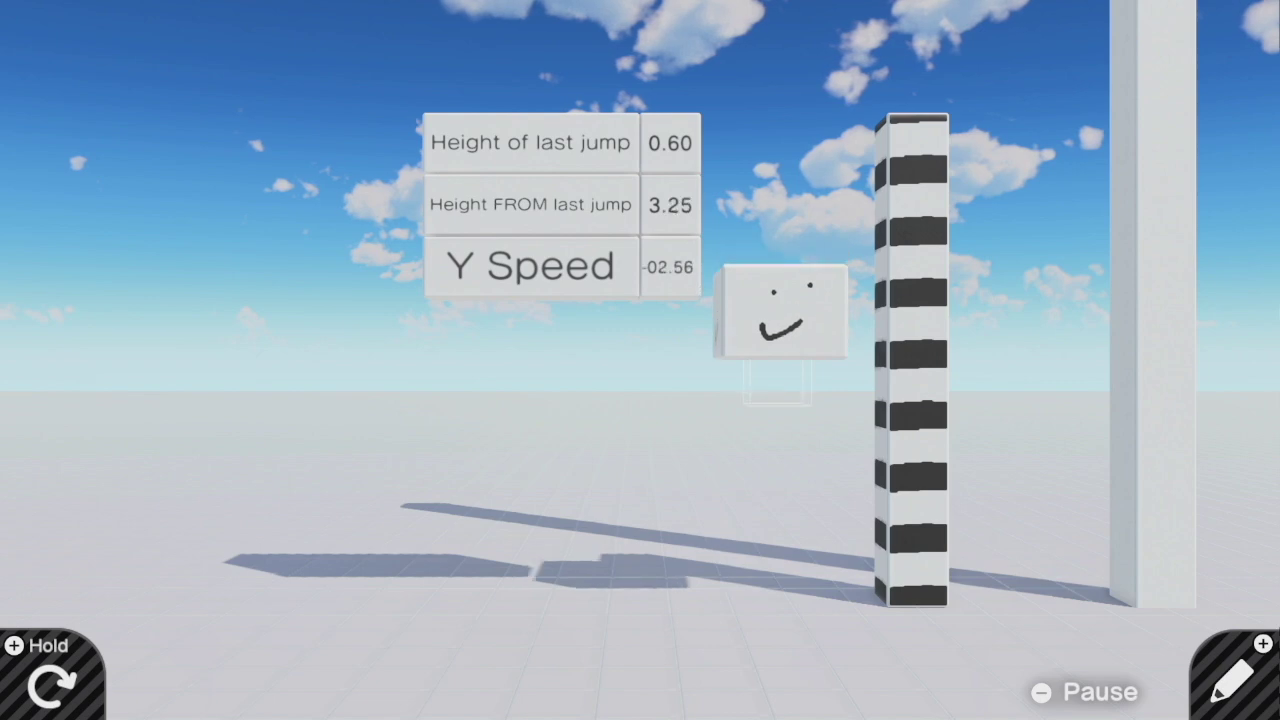
key(a)
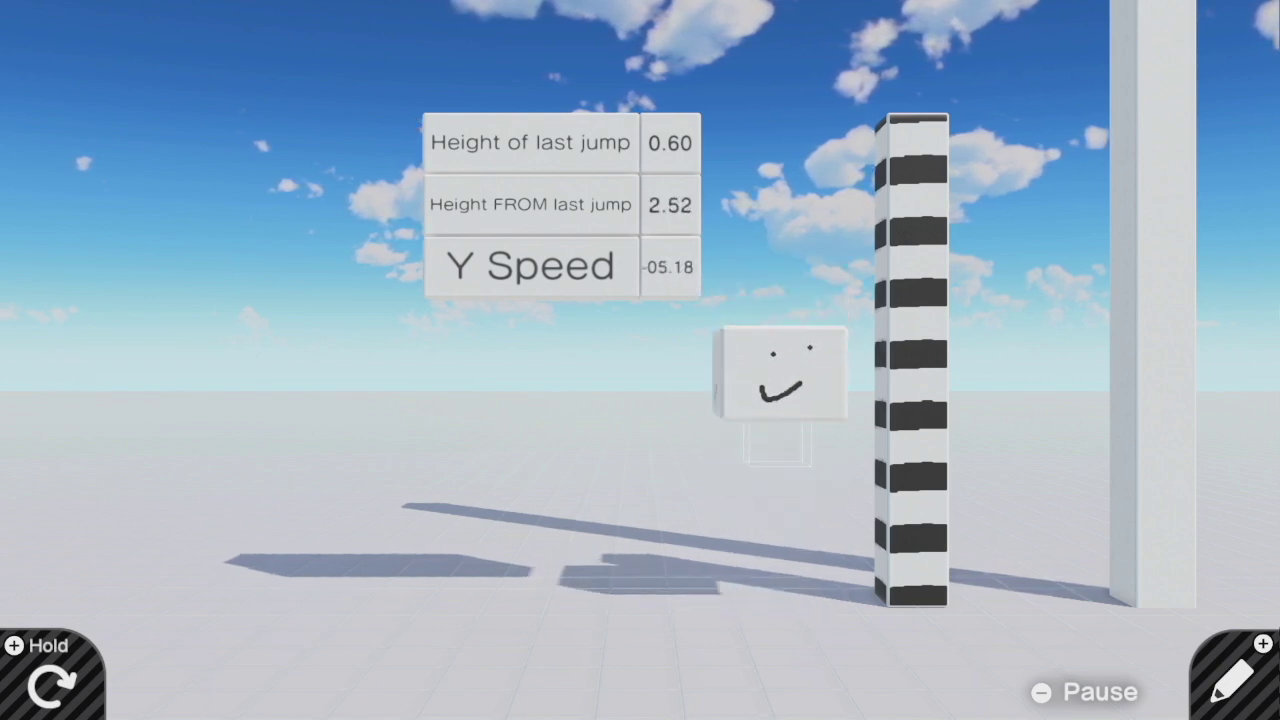
key(a)
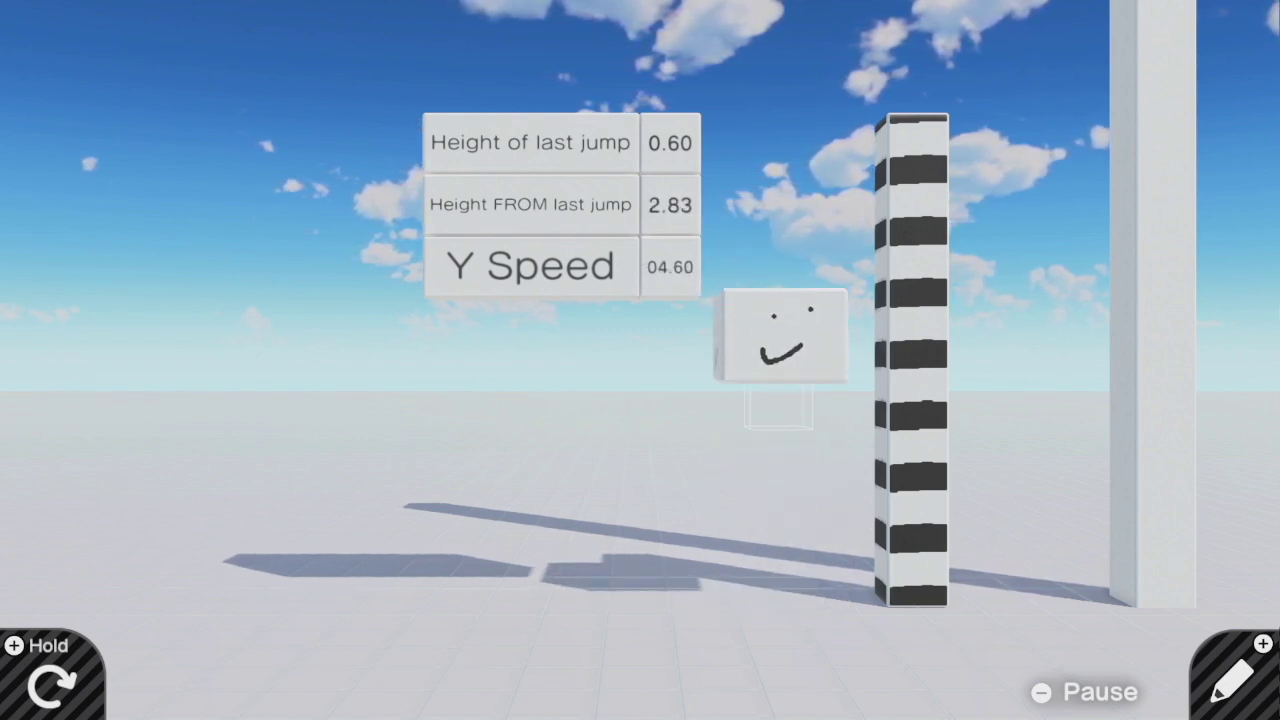
key(a)
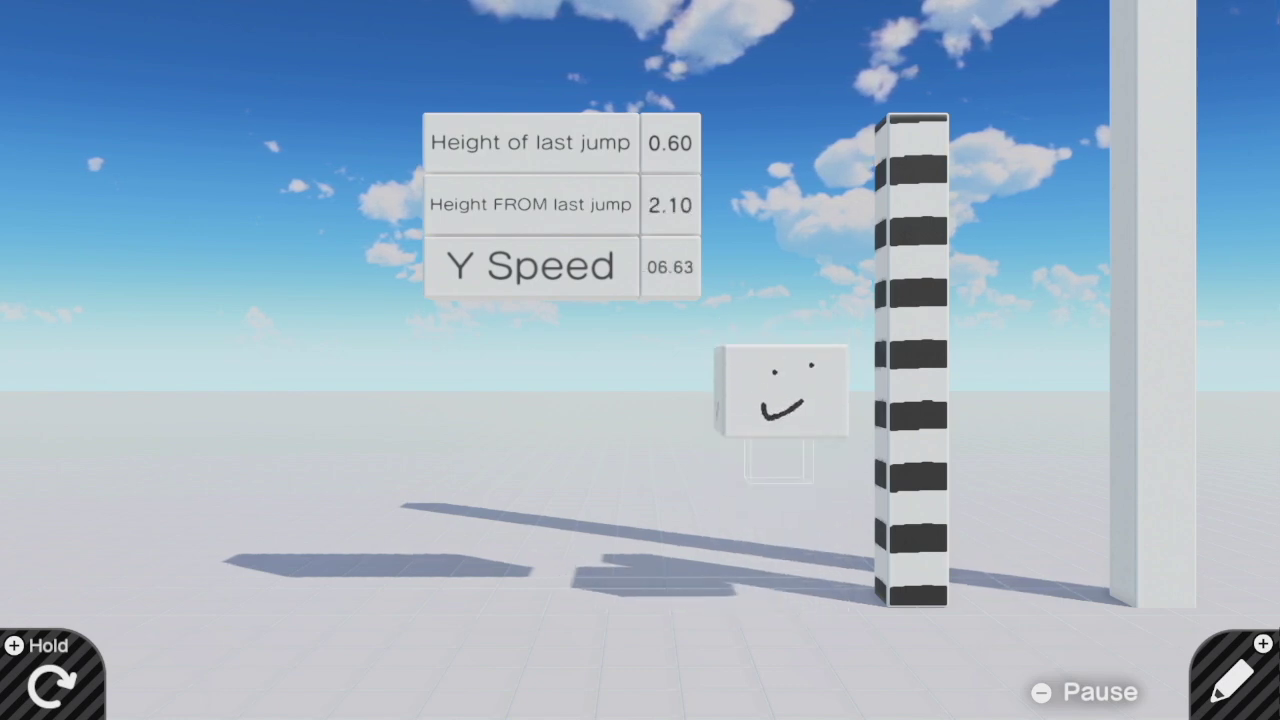
key(a)
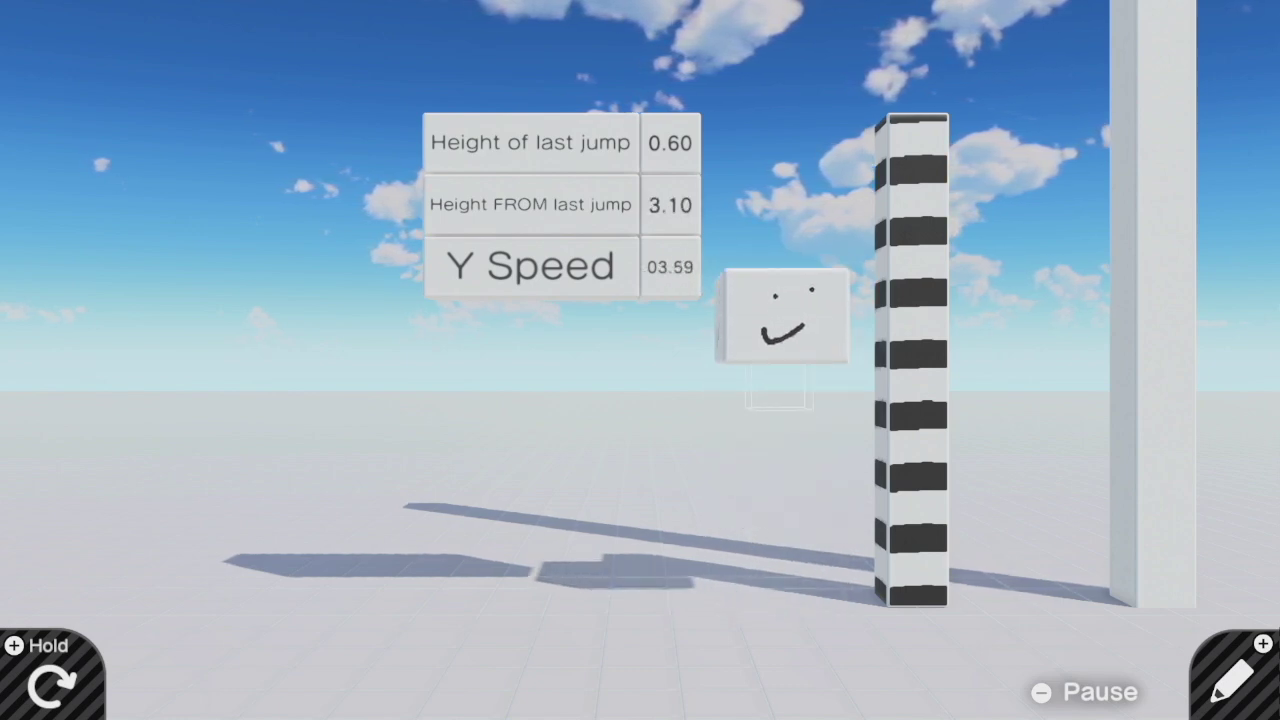
key(a)
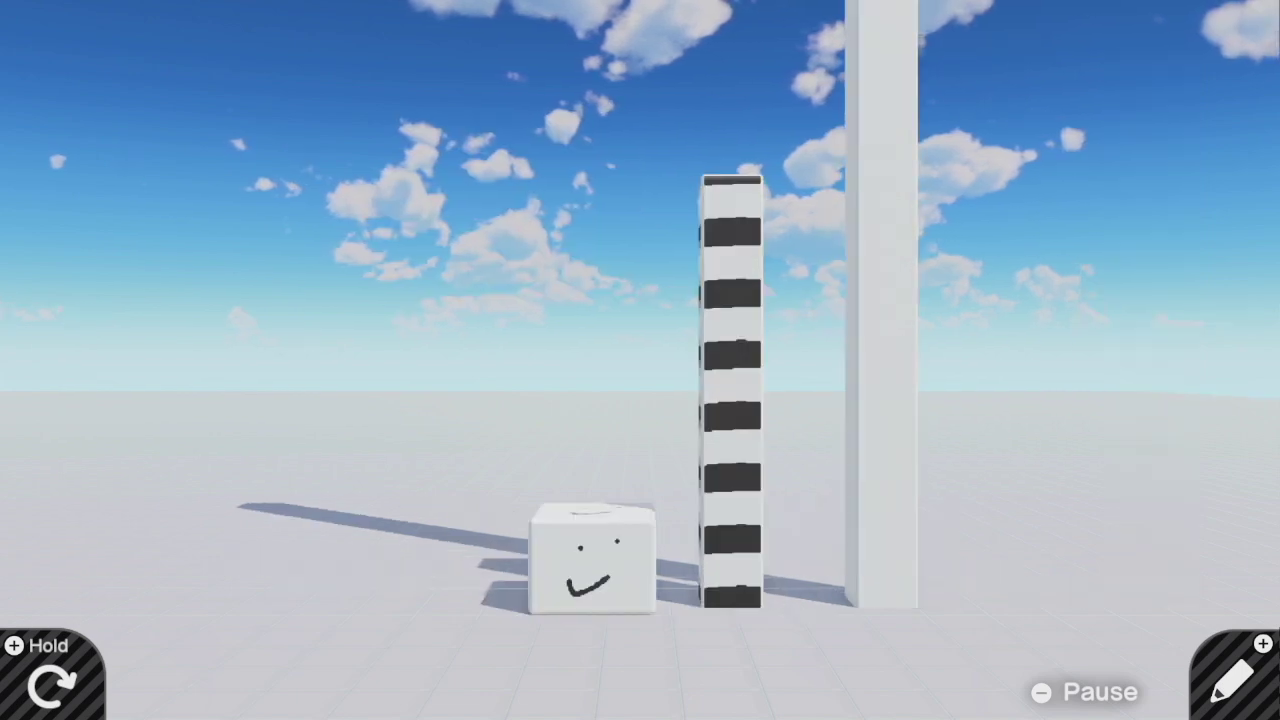
Step: Test repeated jumps with the smiley box in the level without height displays, comparing heights against the striped pole
key(a)
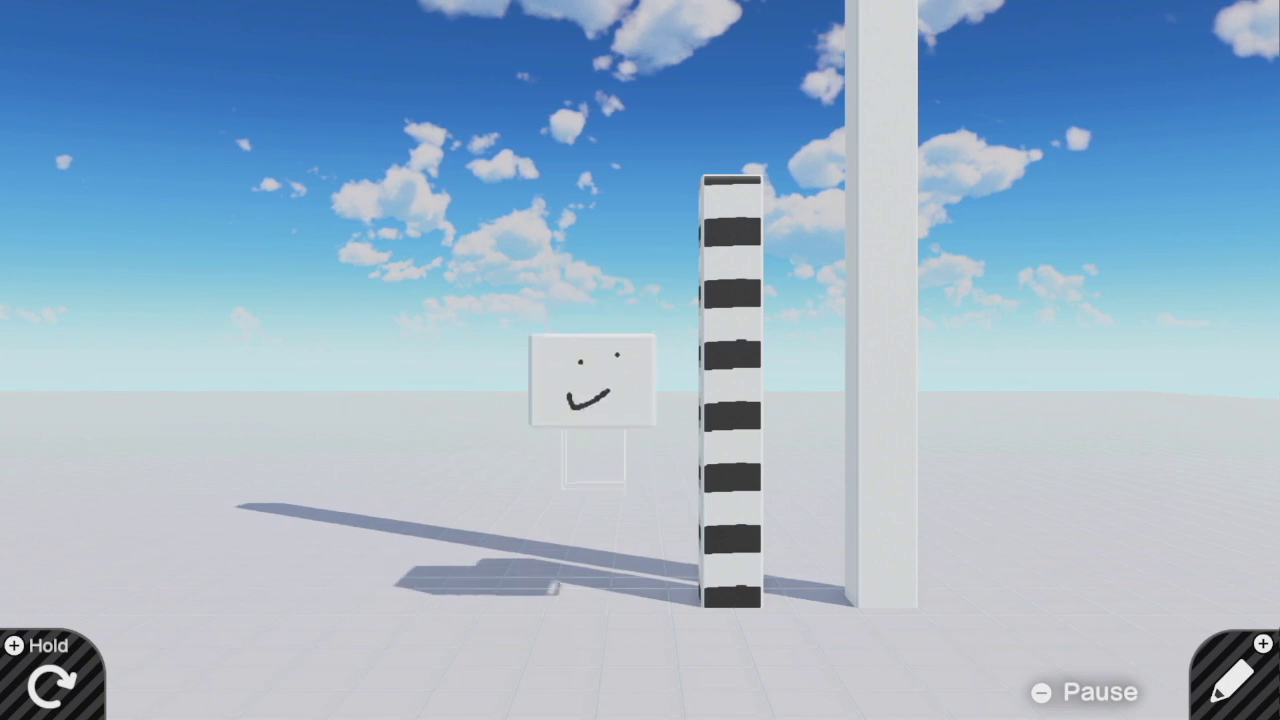
key(a)
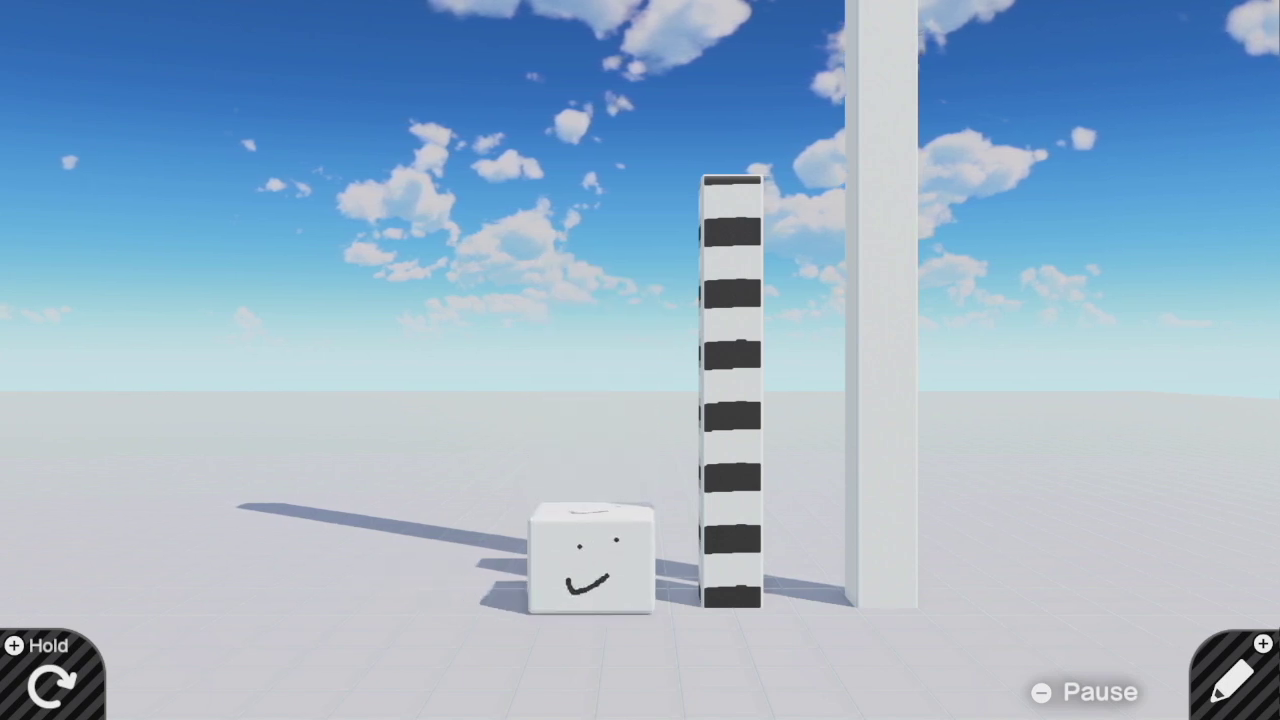
key(a)
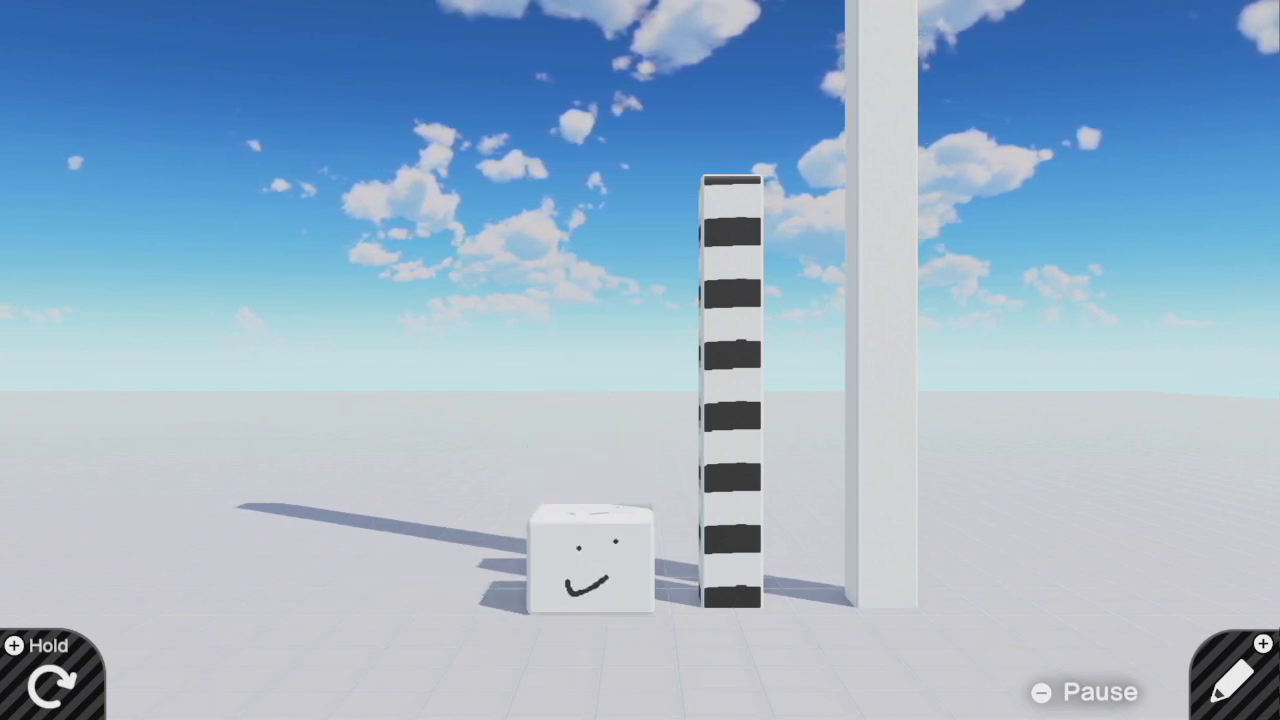
key(a)
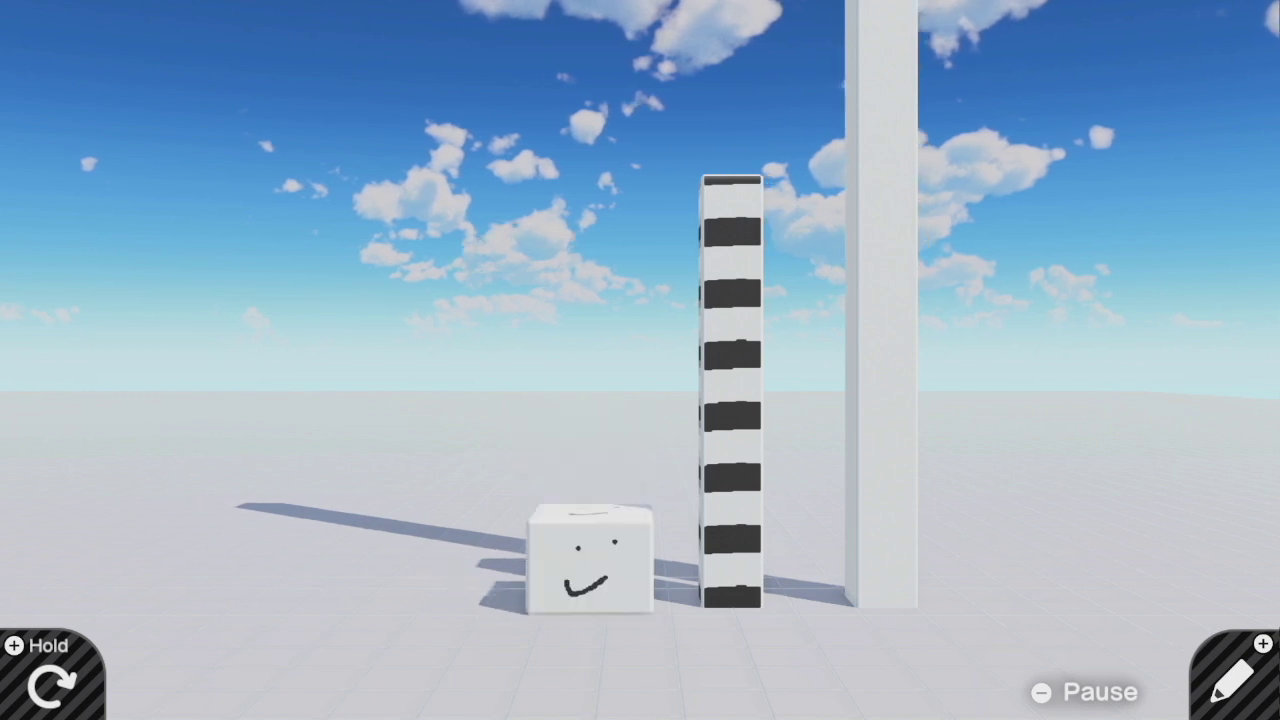
key(a)
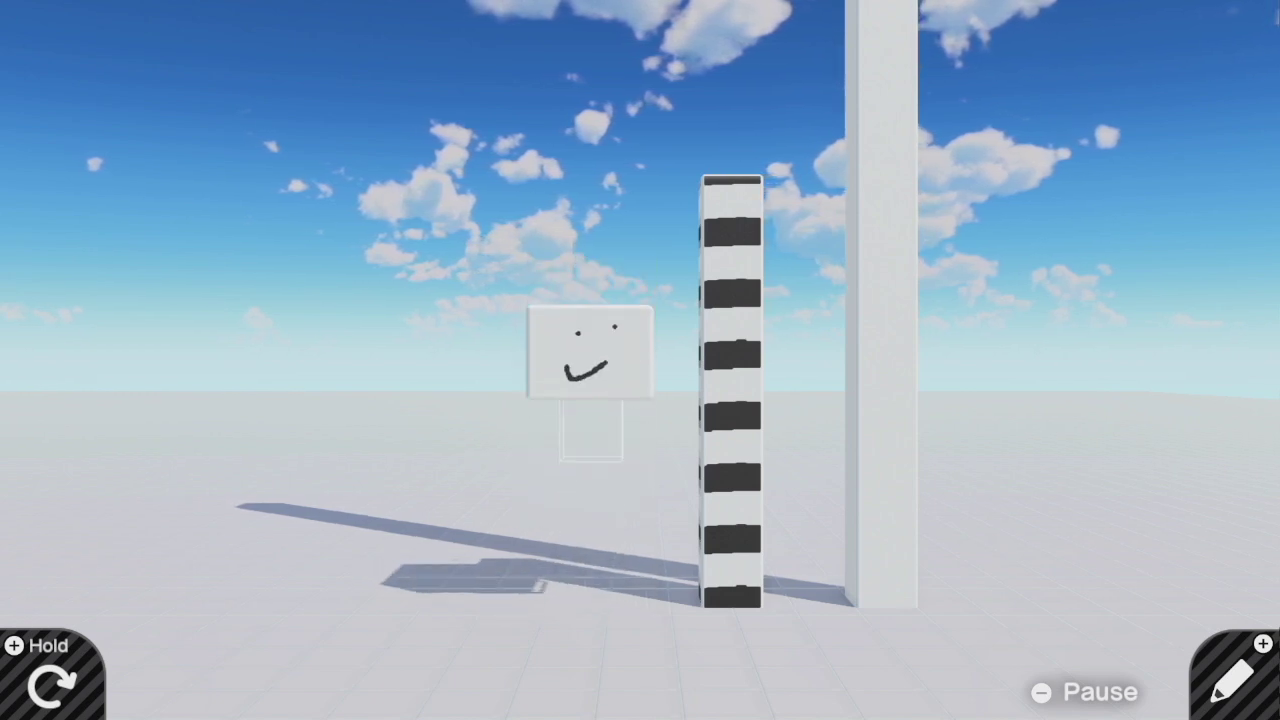
key(a)
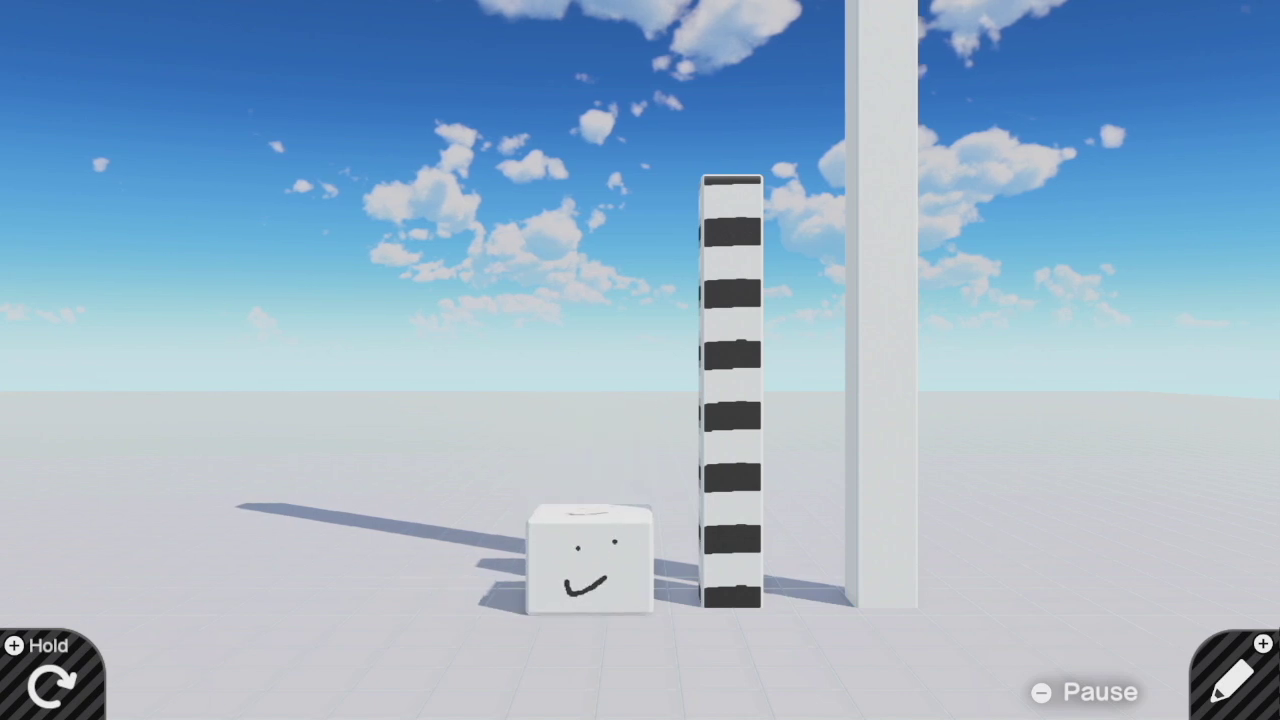
key(a)
key(a)
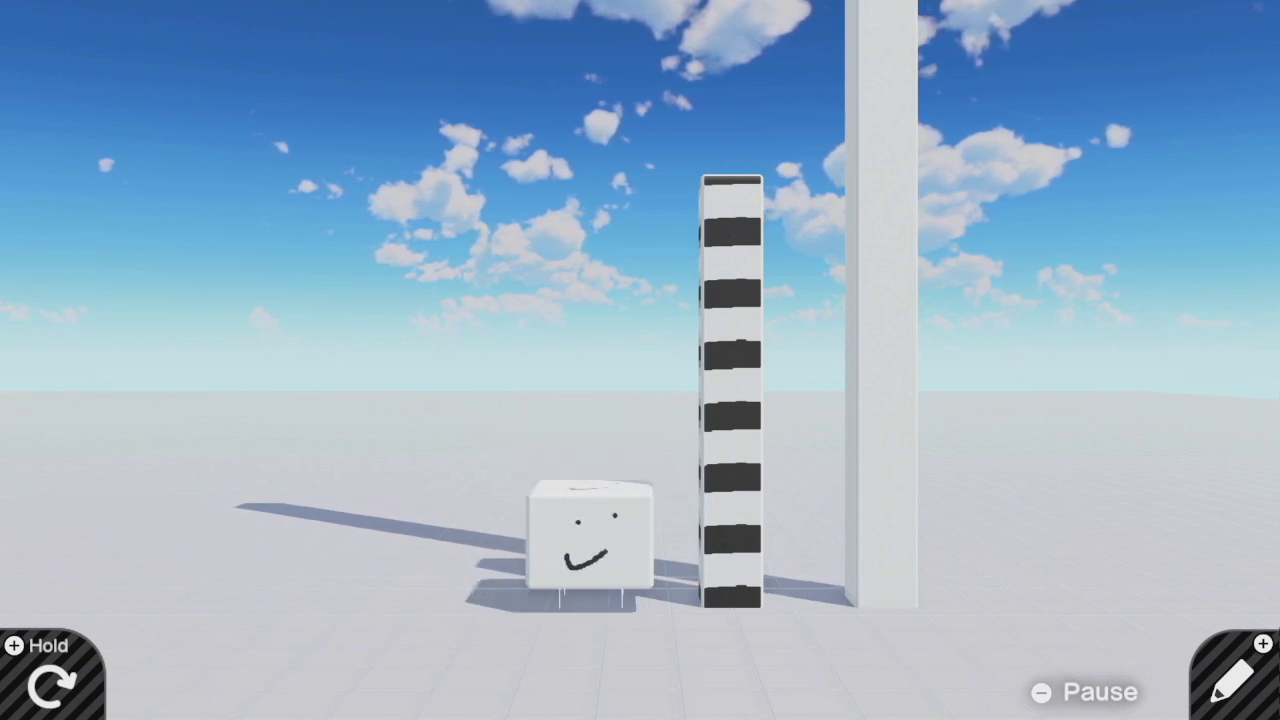
key(a)
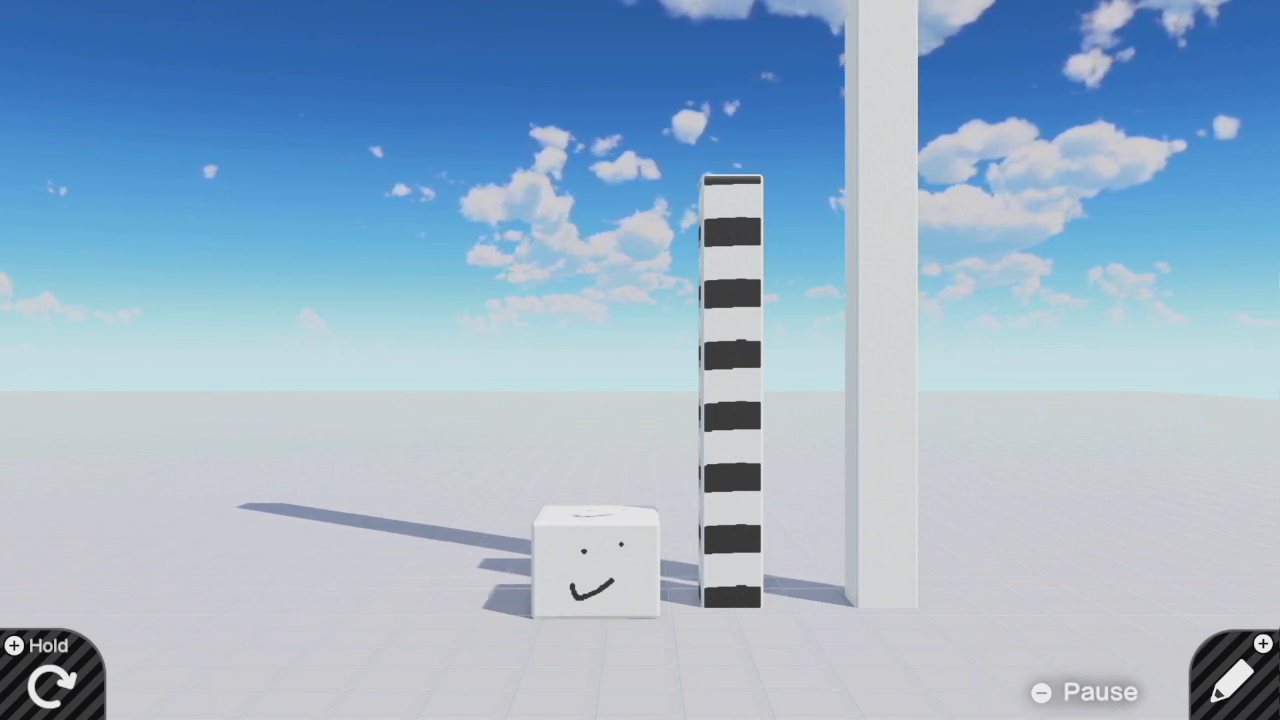
key(a)
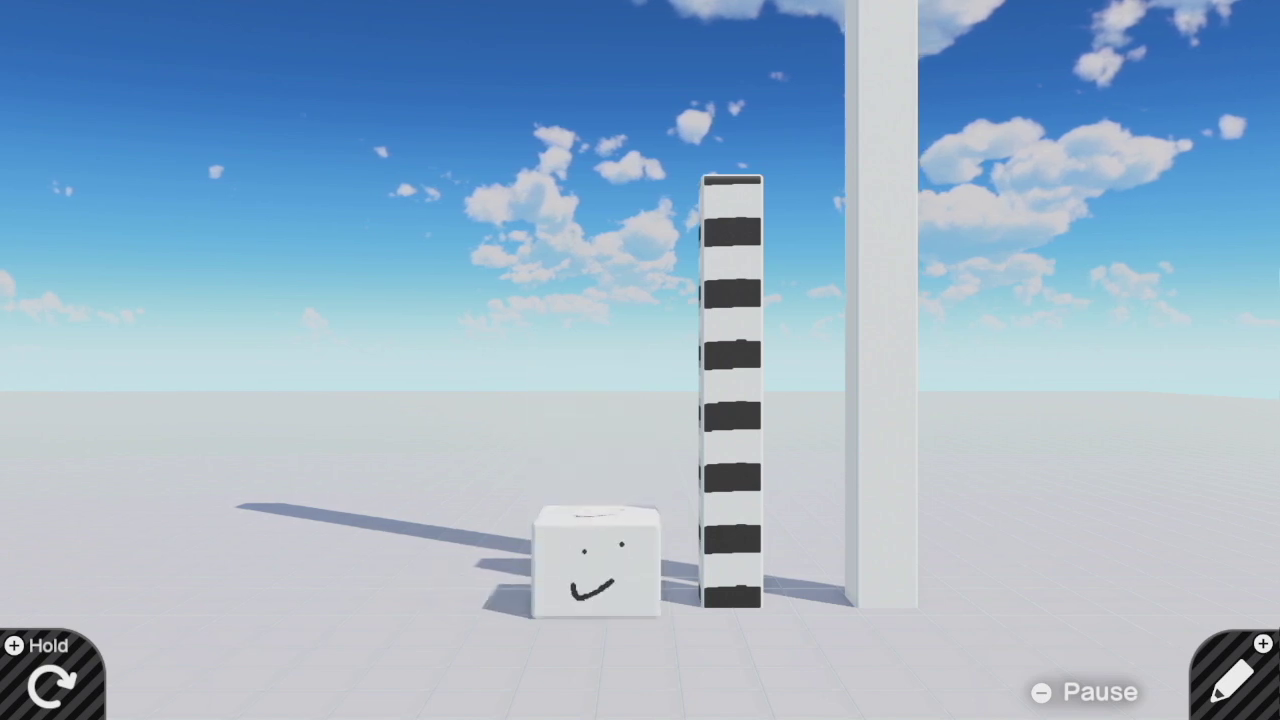
key(a)
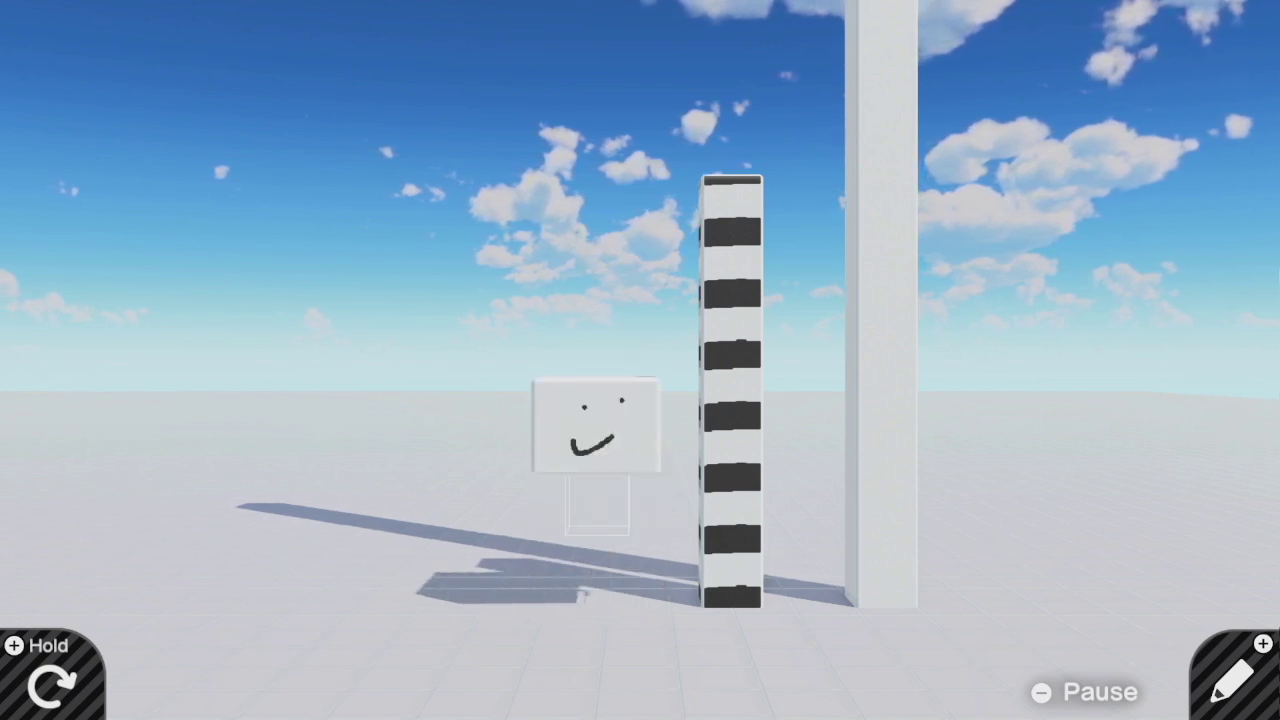
Step: Make the smiley box jump twice more beside the striped pole, and return to the nodon program
key(a)
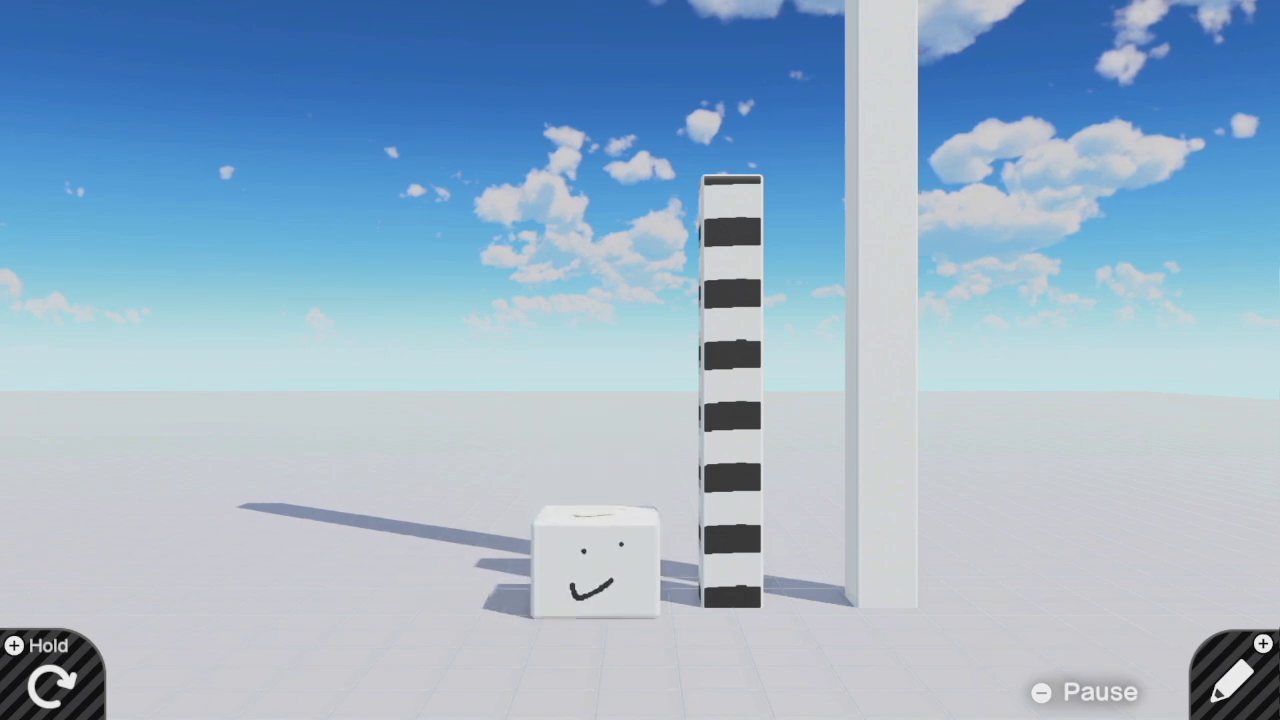
key(a)
key(plus)
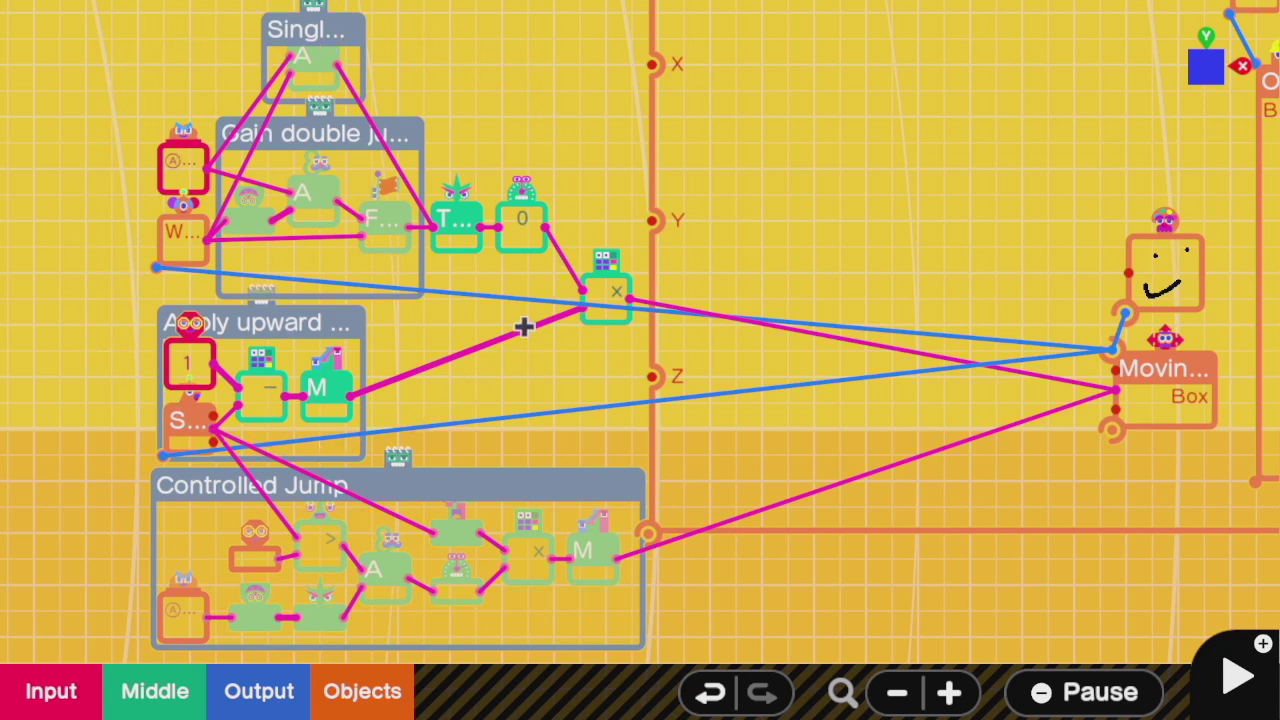
Step: Check the output timing and assigned buttons in the settings of the Controlled Jump group's Button nodon
scroll(352, 608, up, 3)
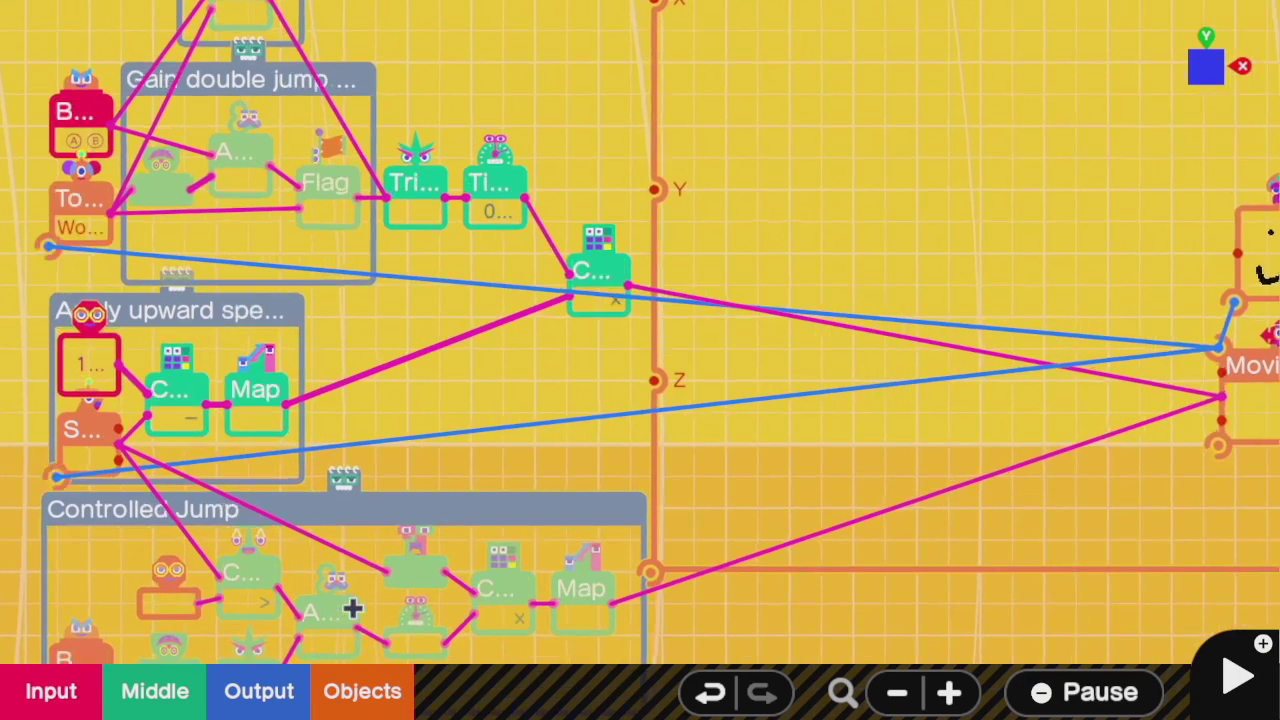
scroll(352, 607, up, 3)
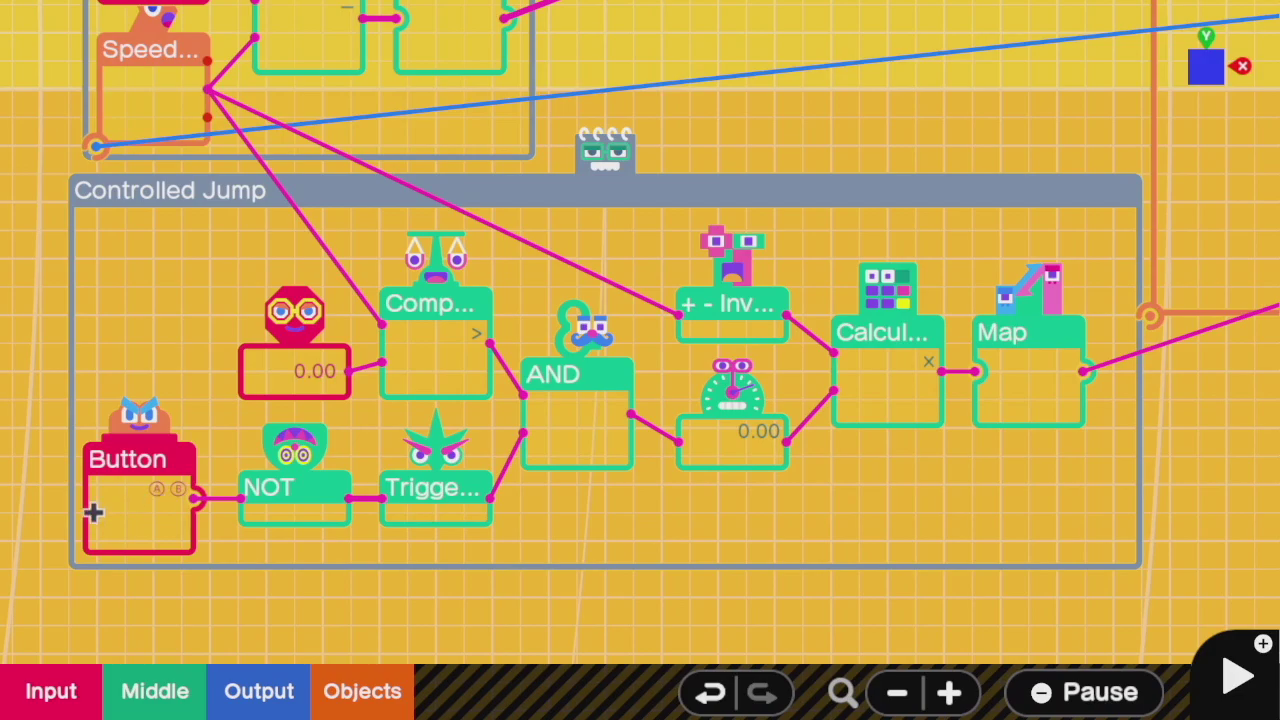
click(131, 458)
click(133, 457)
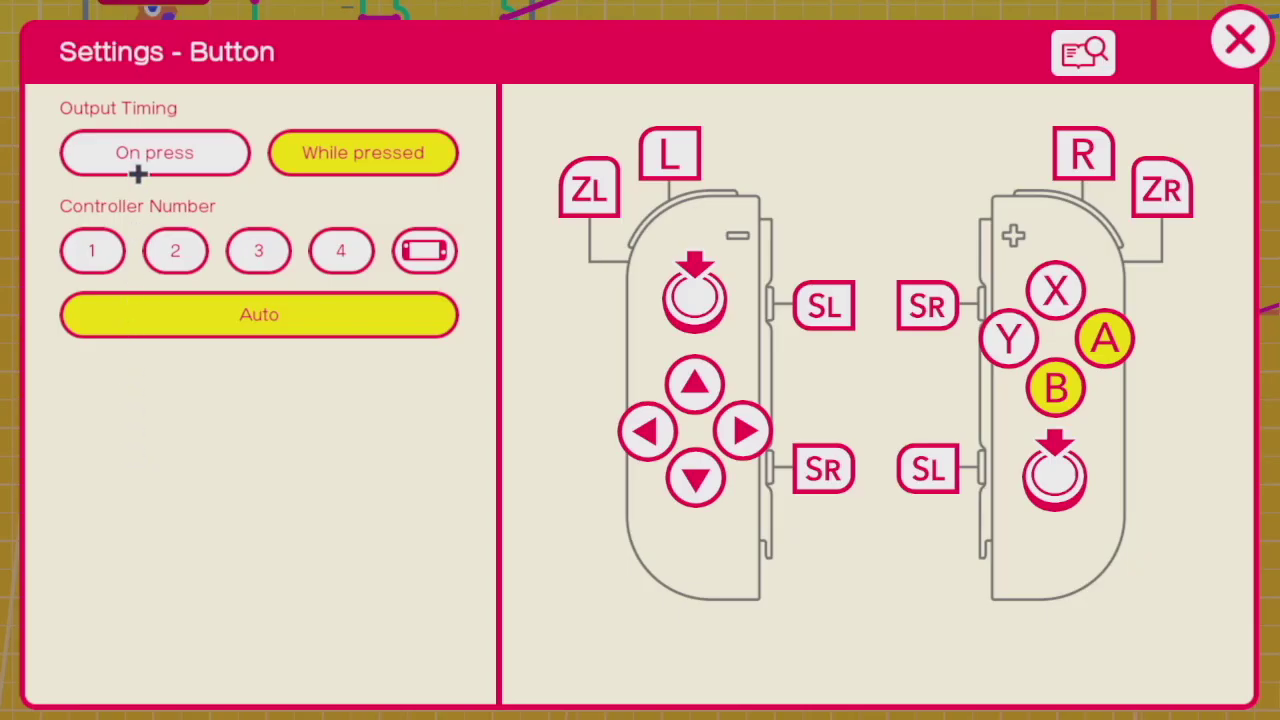
key(Escape)
click(168, 332)
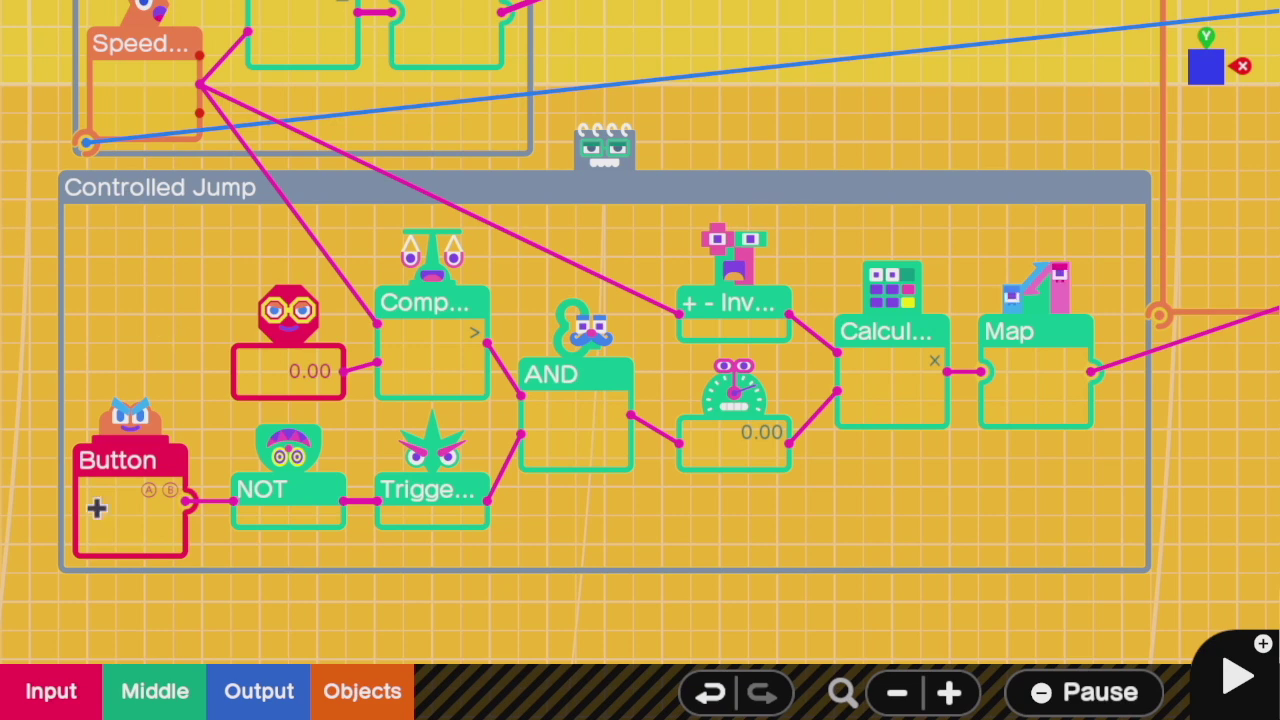
Step: Check the delay and output duration settings of the Timer nodon in the Controlled Jump group
scroll(96, 508, up, 2)
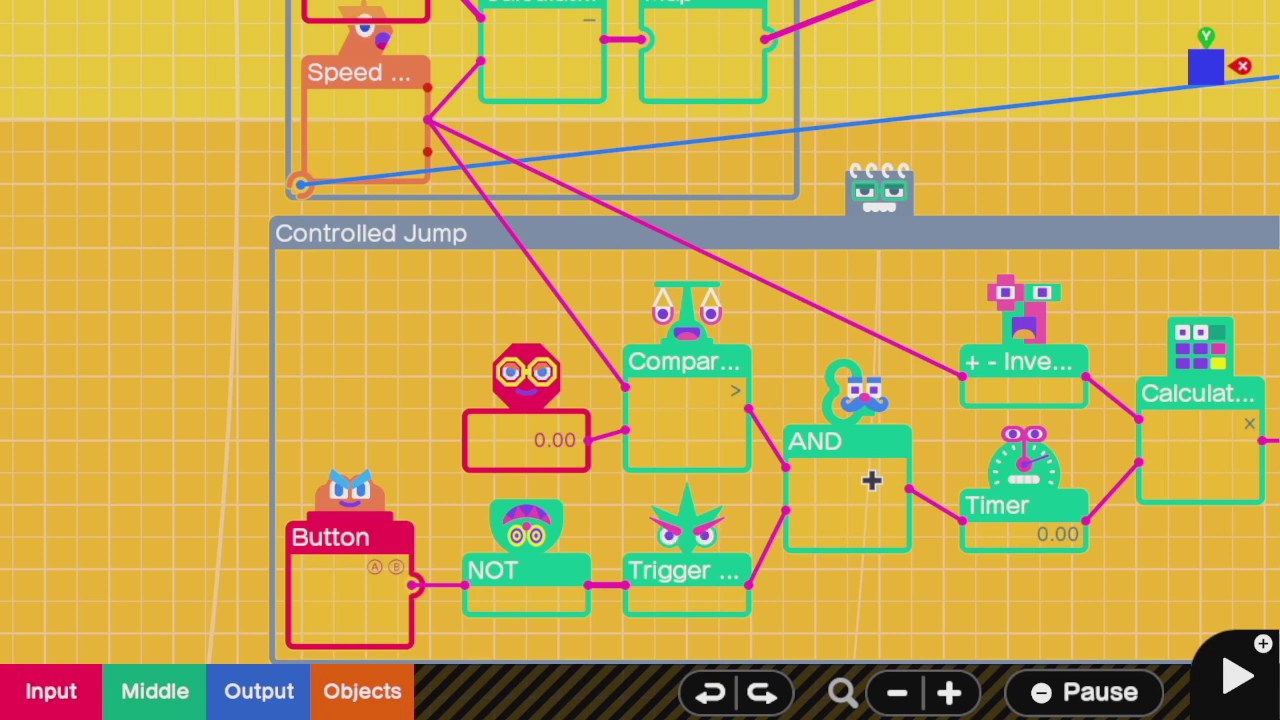
drag(872, 480, 637, 480)
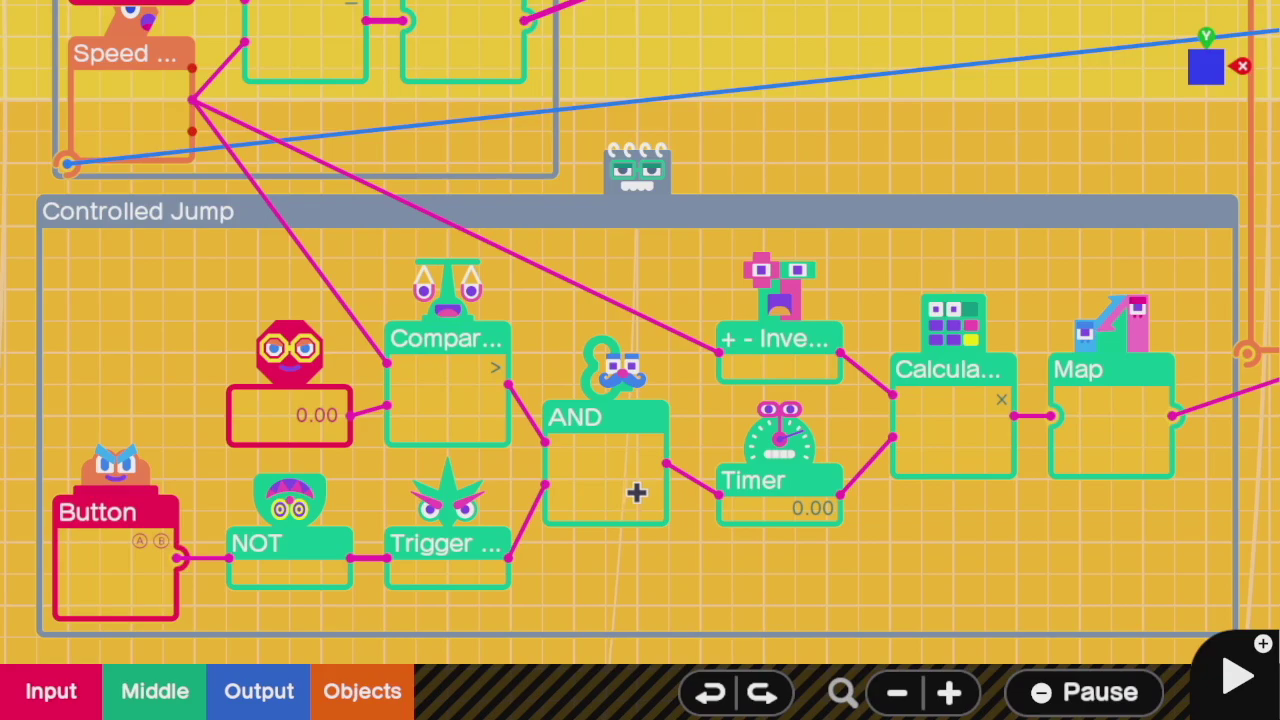
click(766, 500)
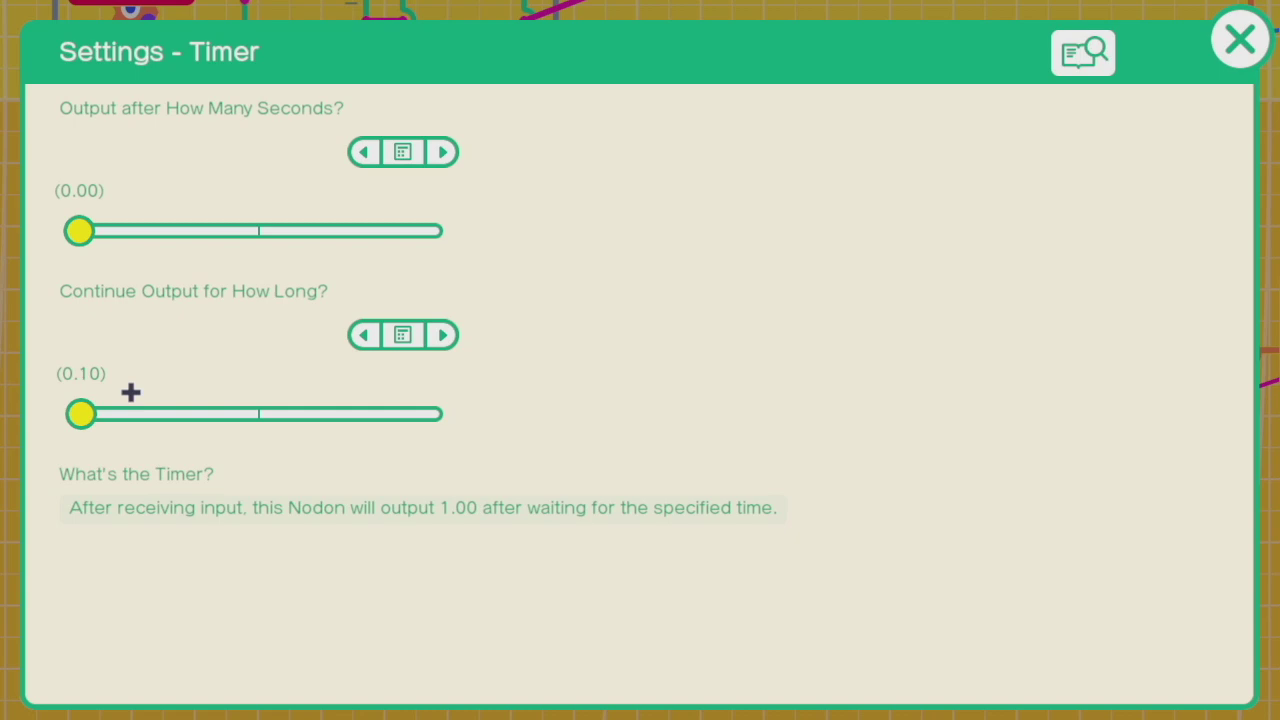
key(Escape)
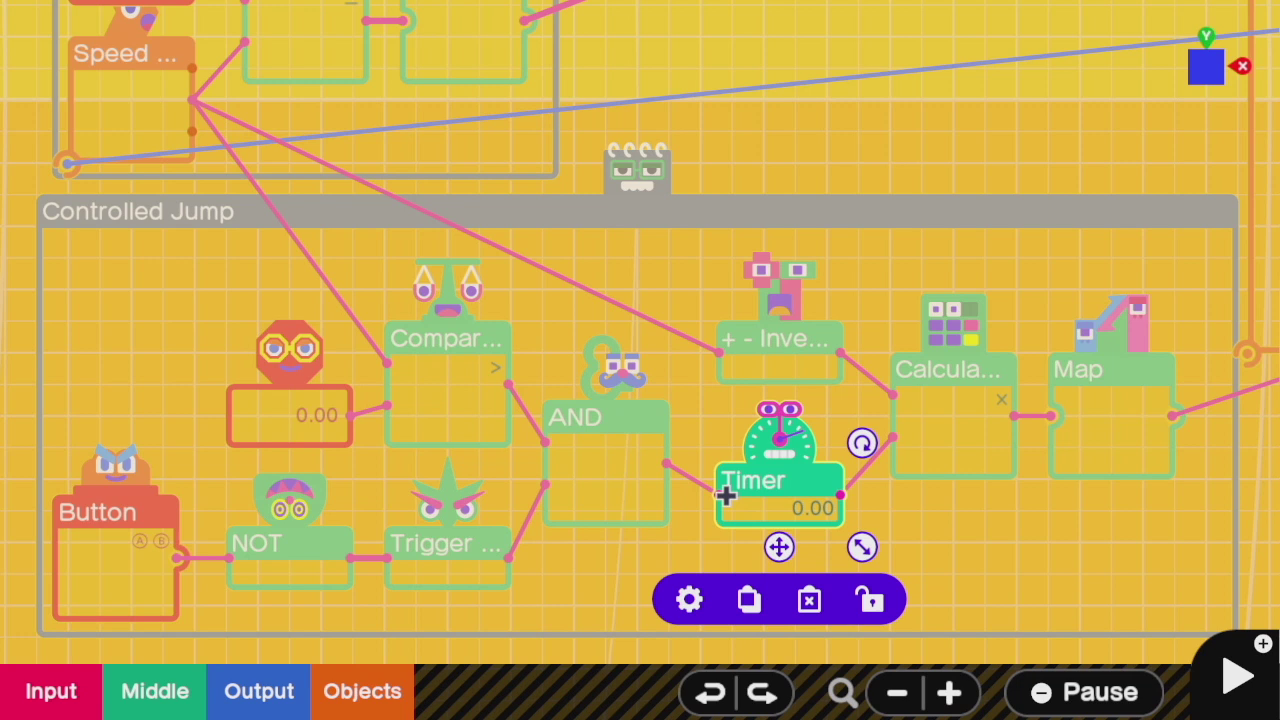
Step: Examine the Controlled Jump group's inverter and multiplying Calculator nodons, and trace the group's output connection to the moving box object
click(745, 372)
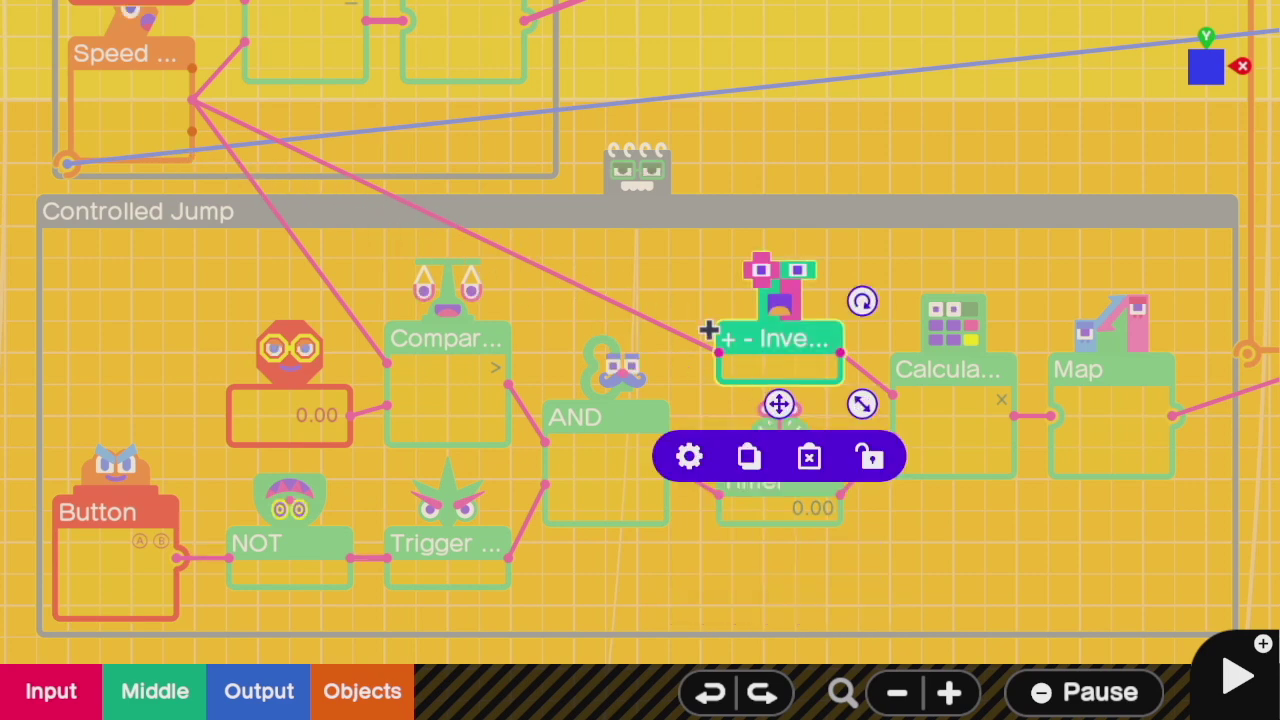
scroll(739, 343, down, 1)
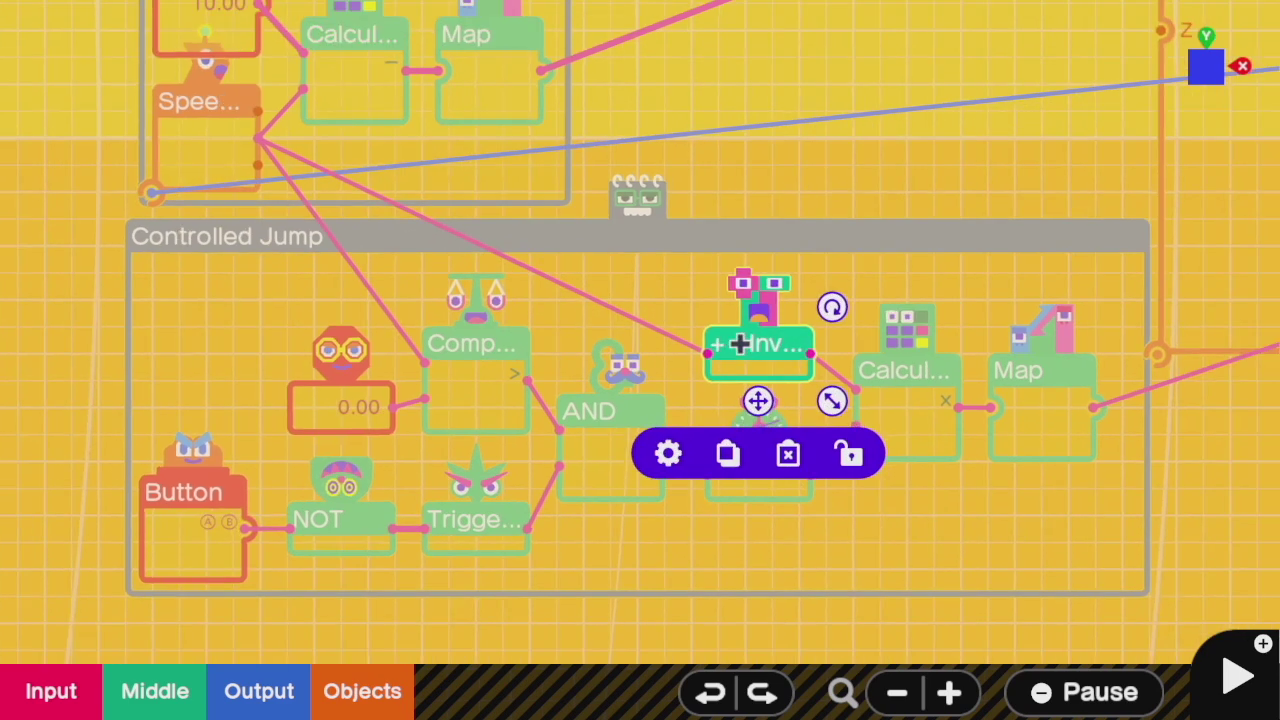
click(919, 378)
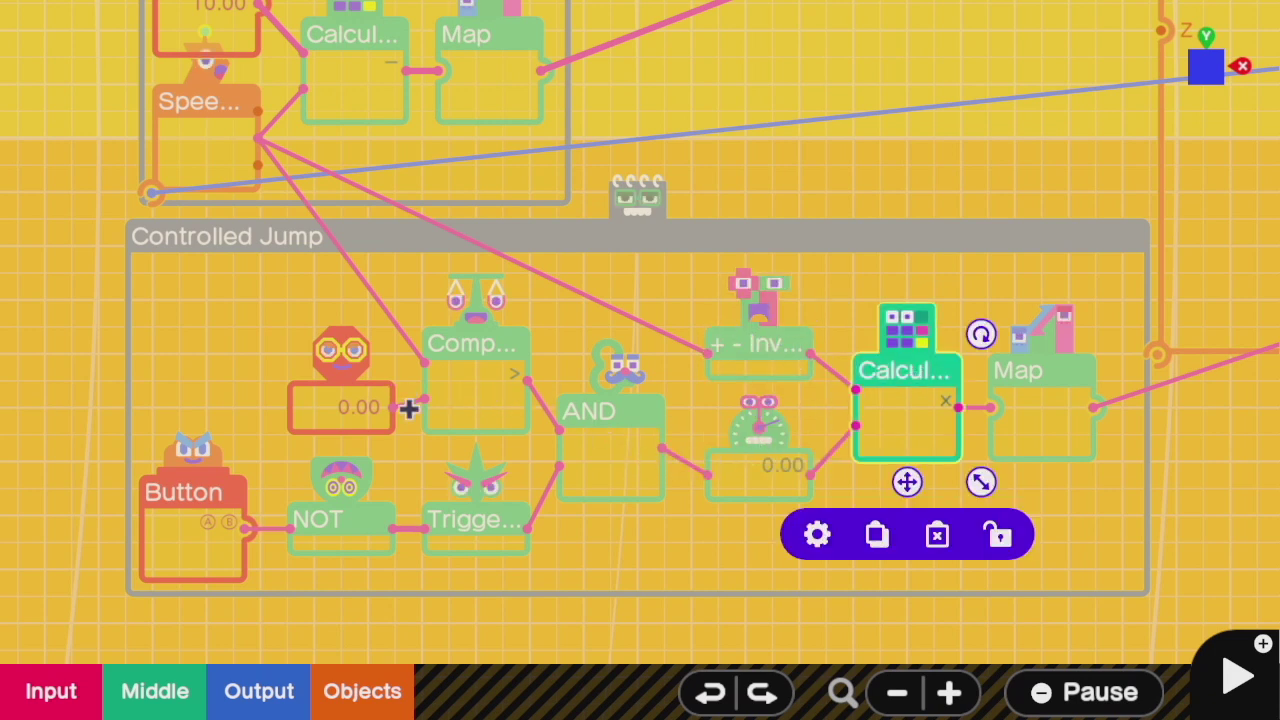
key(minus)
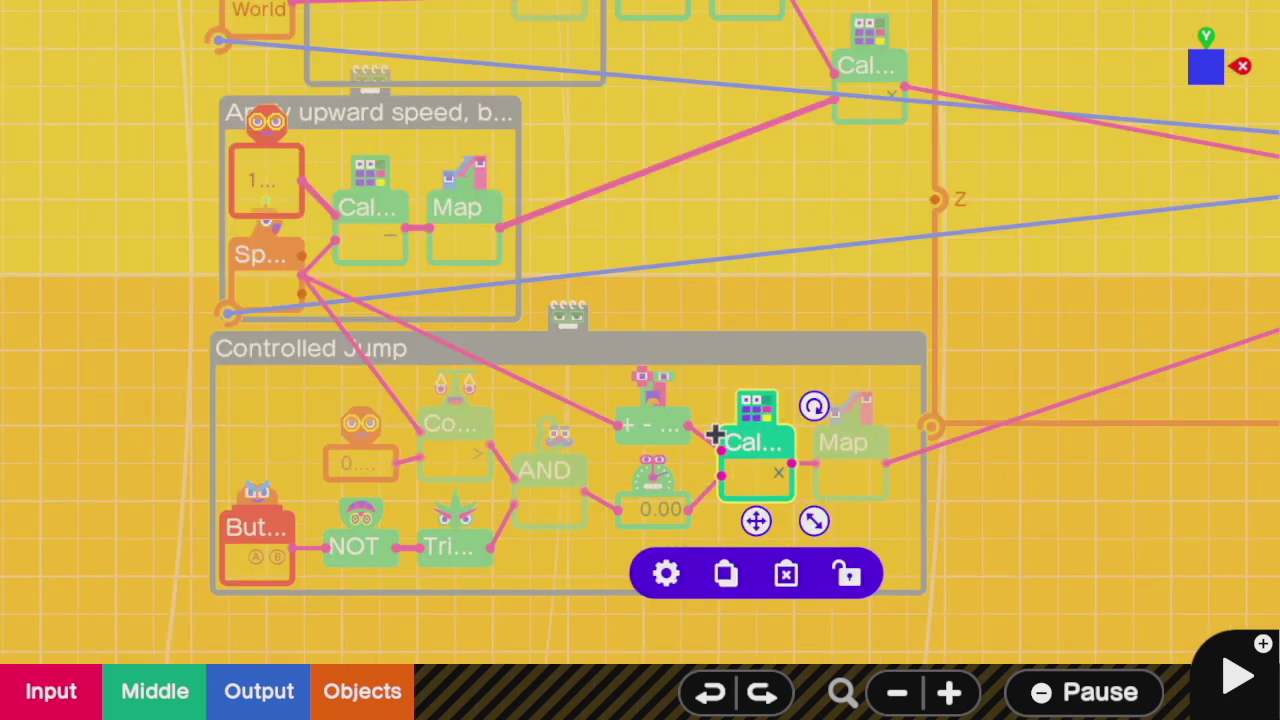
scroll(974, 377, right, 4)
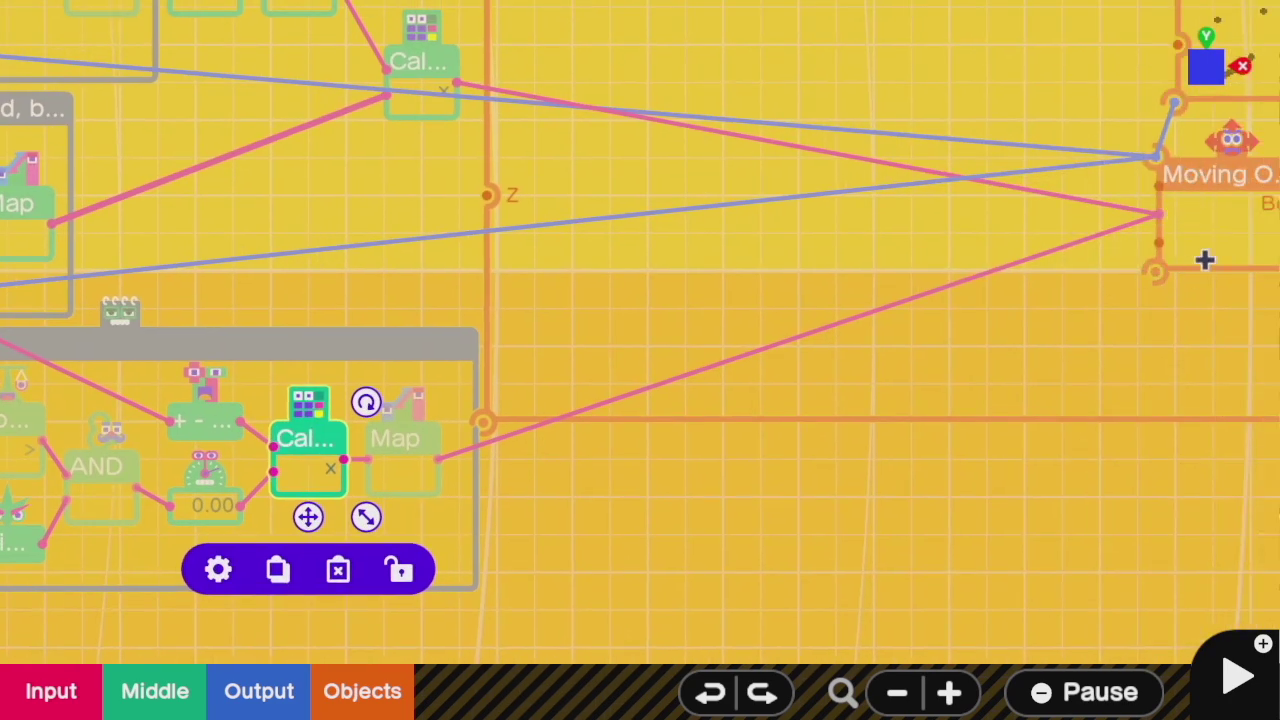
scroll(1087, 279, left, 1)
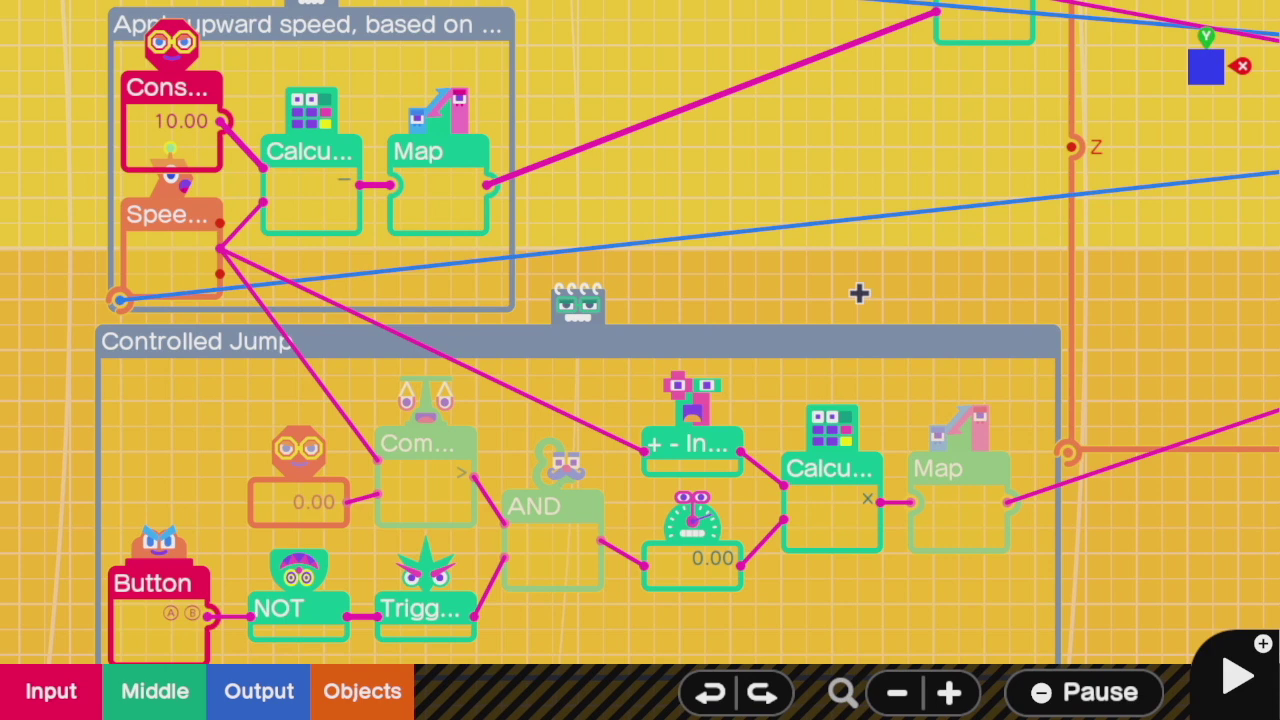